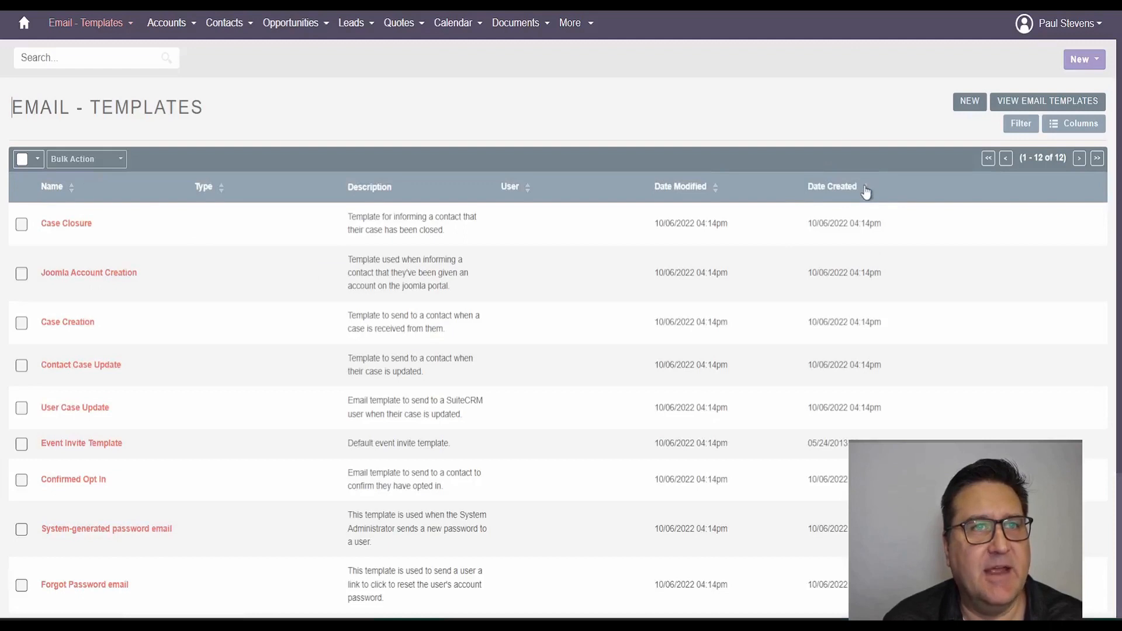
Sort the email templates by newest creation date and examine the $aos_quotes_name variable in the Quote Follow Up #1 template
{"action": "left_click", "coordinate": [864, 192]}
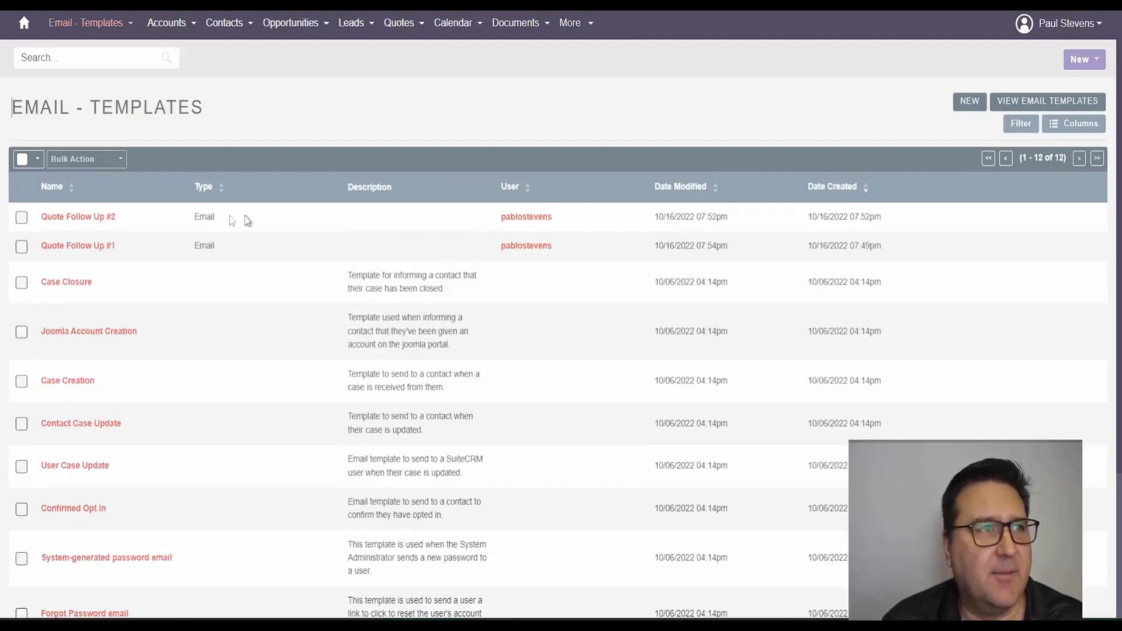
{"action": "left_click", "coordinate": [84, 255]}
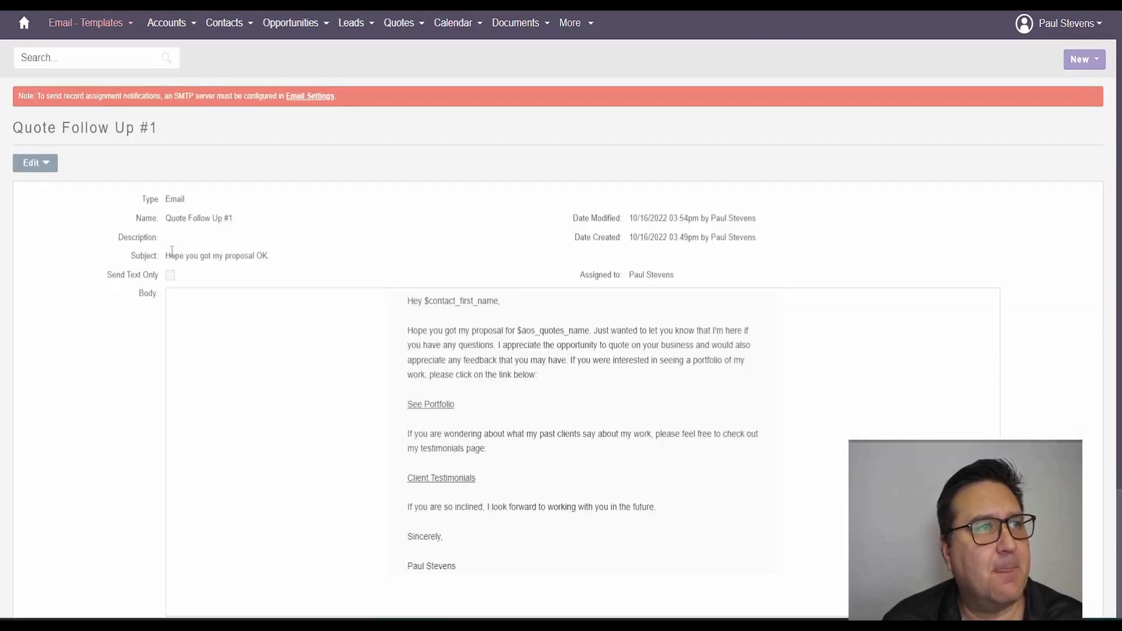
{"action": "scroll", "coordinate": [158, 255], "scroll_direction": "down", "scroll_amount": 2}
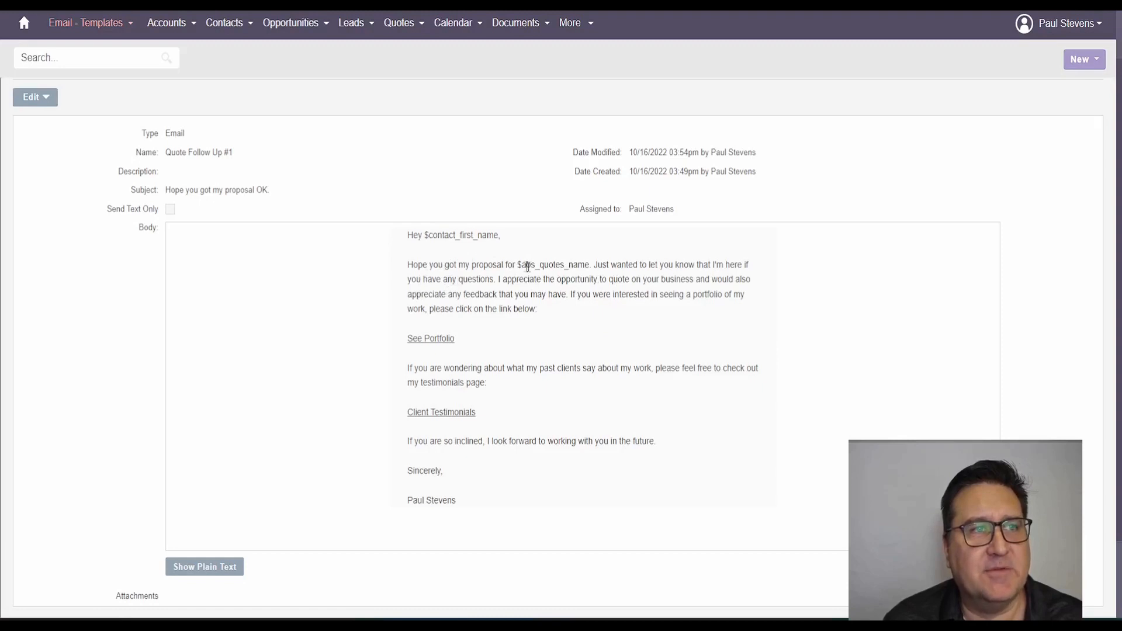
{"action": "left_click_drag", "start_coordinate": [516, 264], "coordinate": [592, 264]}
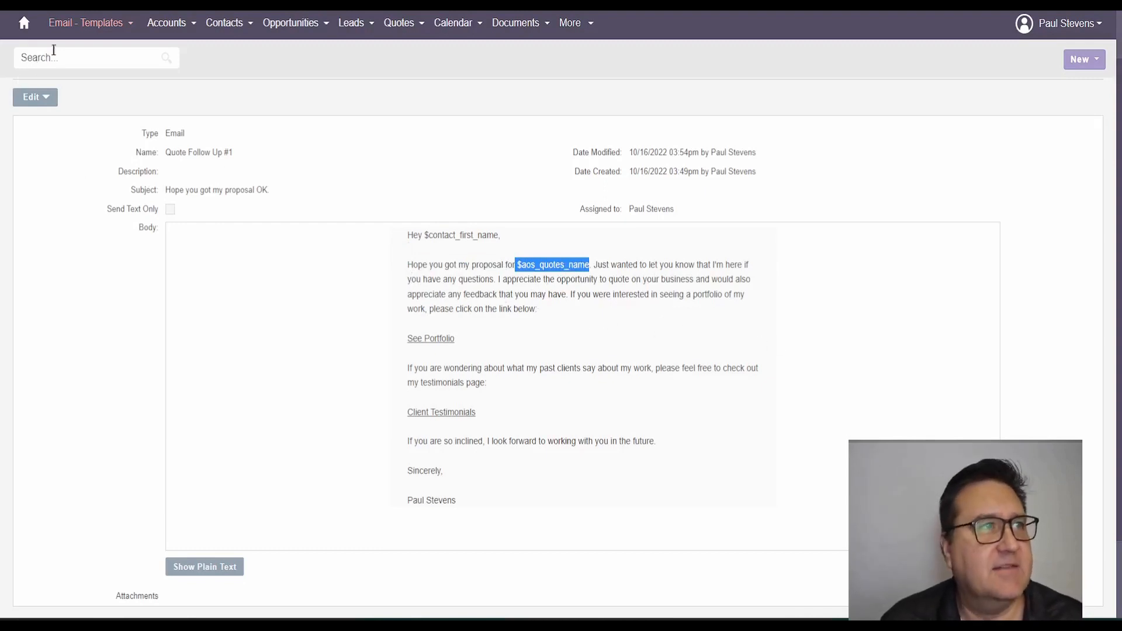
Return to the email templates list and examine the $aos_quotes_name variable in the Quote Follow Up #2 template
{"action": "mouse_move", "coordinate": [81, 26]}
{"action": "left_click", "coordinate": [94, 86]}
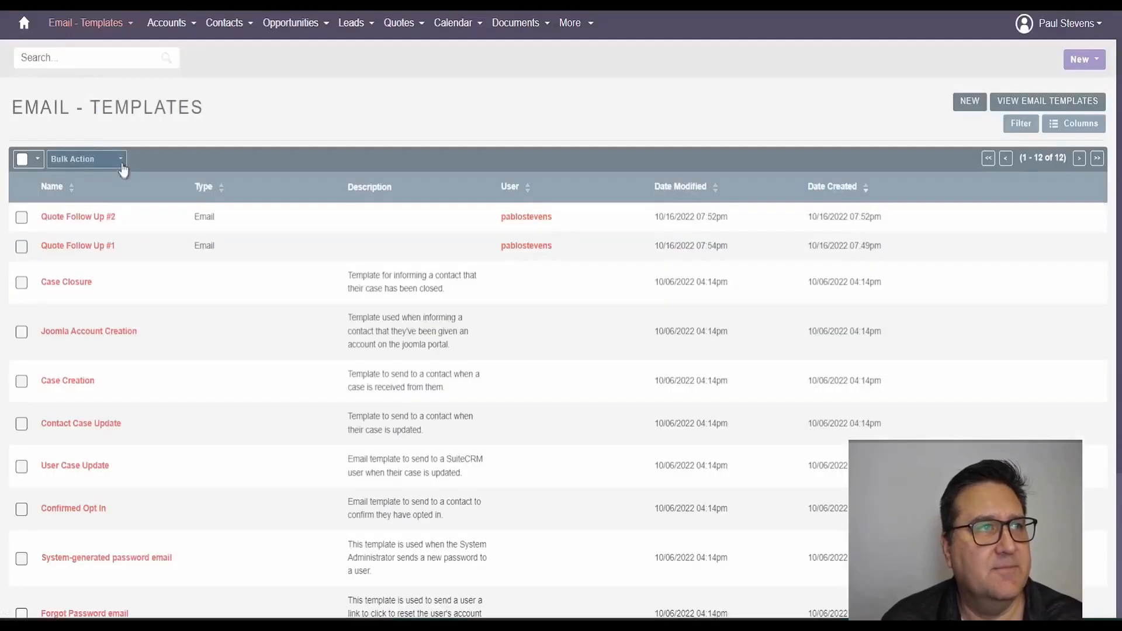
{"action": "left_click", "coordinate": [88, 225]}
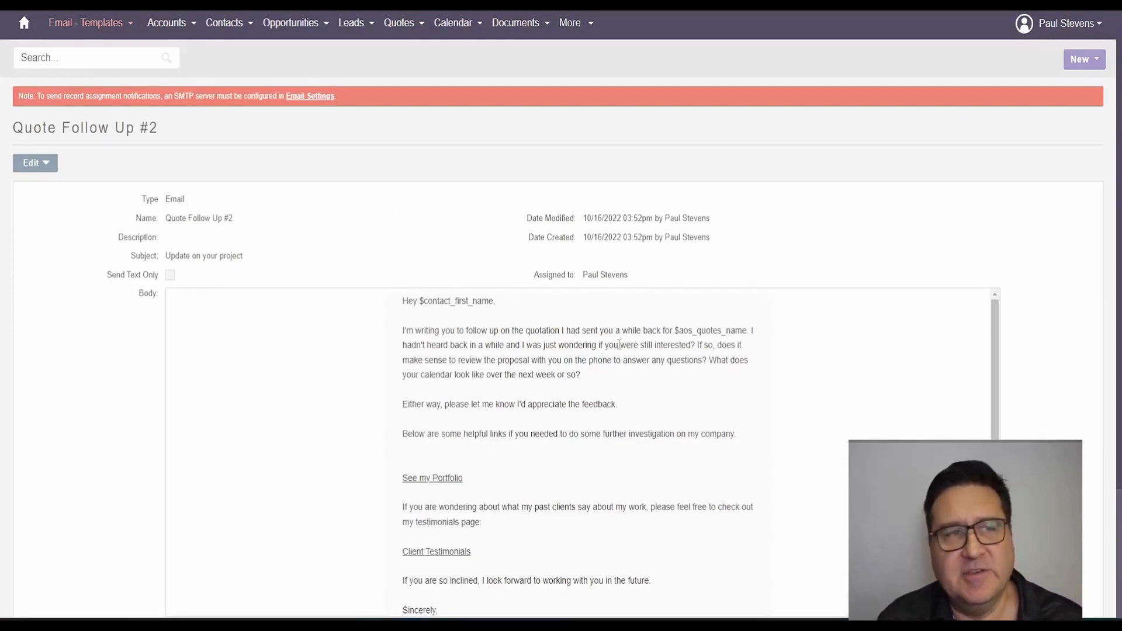
{"action": "left_click_drag", "start_coordinate": [677, 329], "coordinate": [752, 328]}
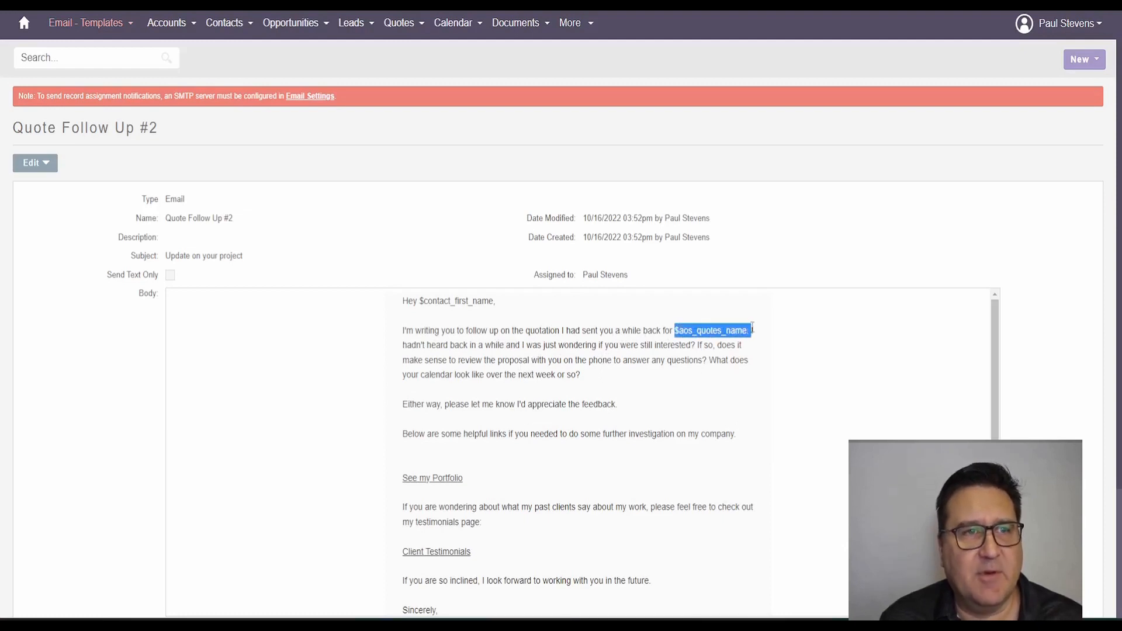
{"action": "left_click", "coordinate": [801, 417]}
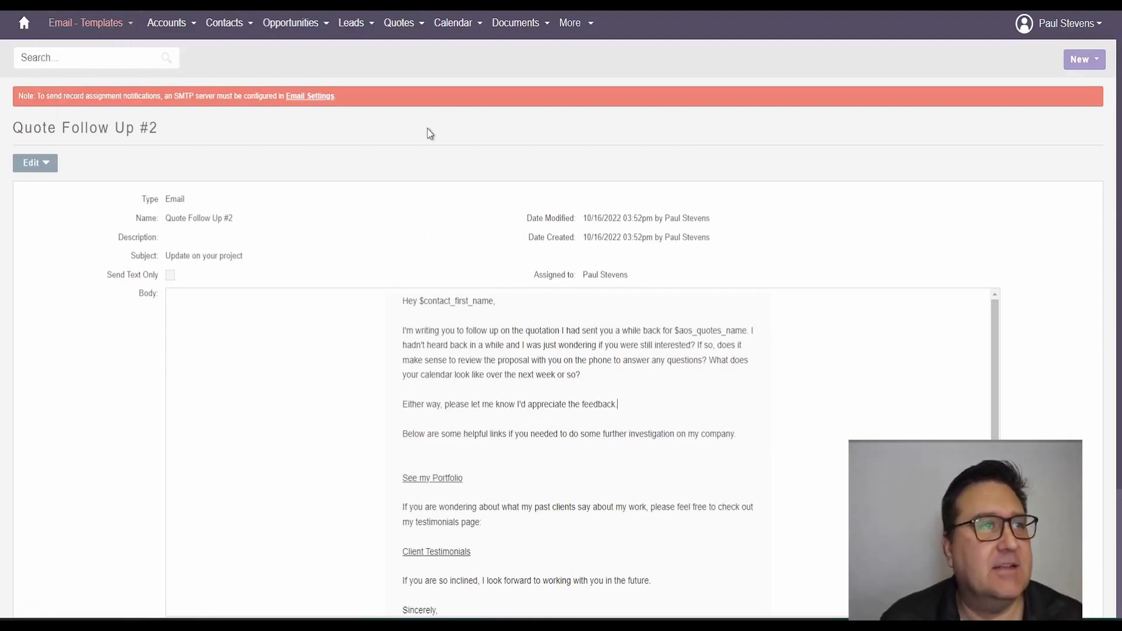
Look through the additional modules of the navigation bar for the WorkFlow module
{"action": "mouse_move", "coordinate": [572, 24]}
{"action": "scroll", "coordinate": [561, 222], "scroll_direction": "down", "scroll_amount": 5}
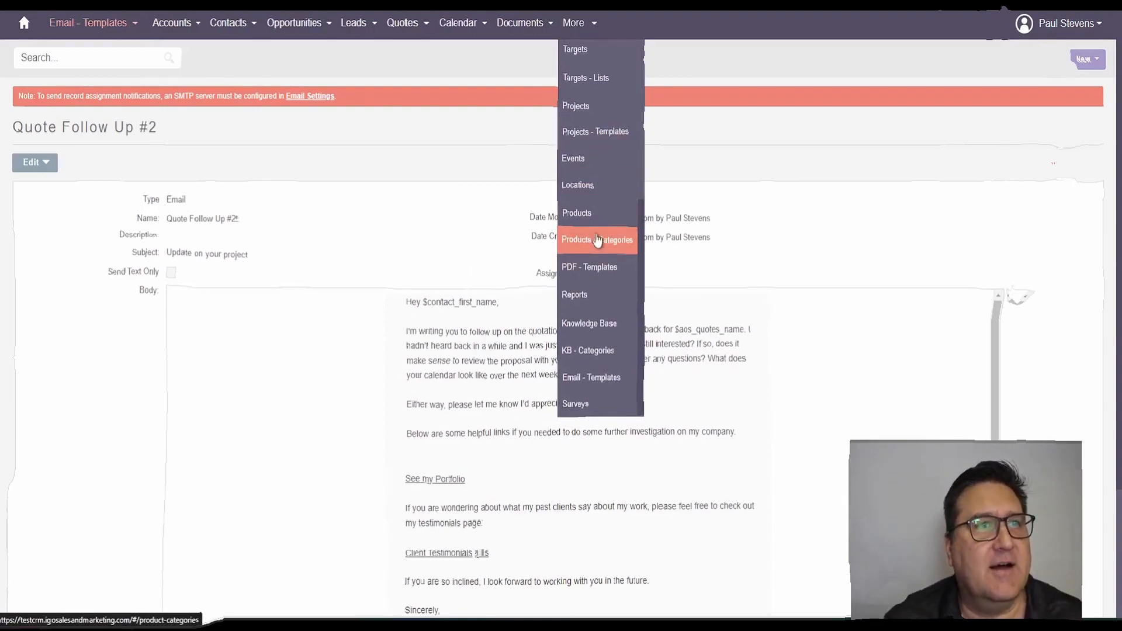
{"action": "scroll", "coordinate": [596, 241], "scroll_direction": "up", "scroll_amount": 5}
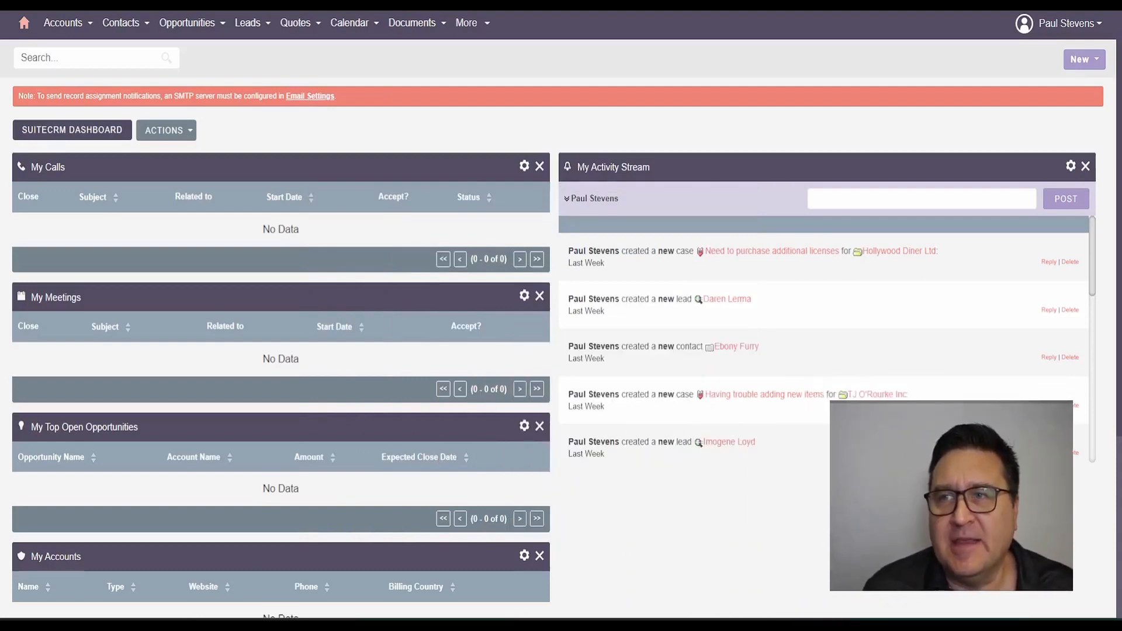
Open the Display Modules and Subpanels settings in the Module Settings section of Administration
{"action": "left_click", "coordinate": [1060, 26]}
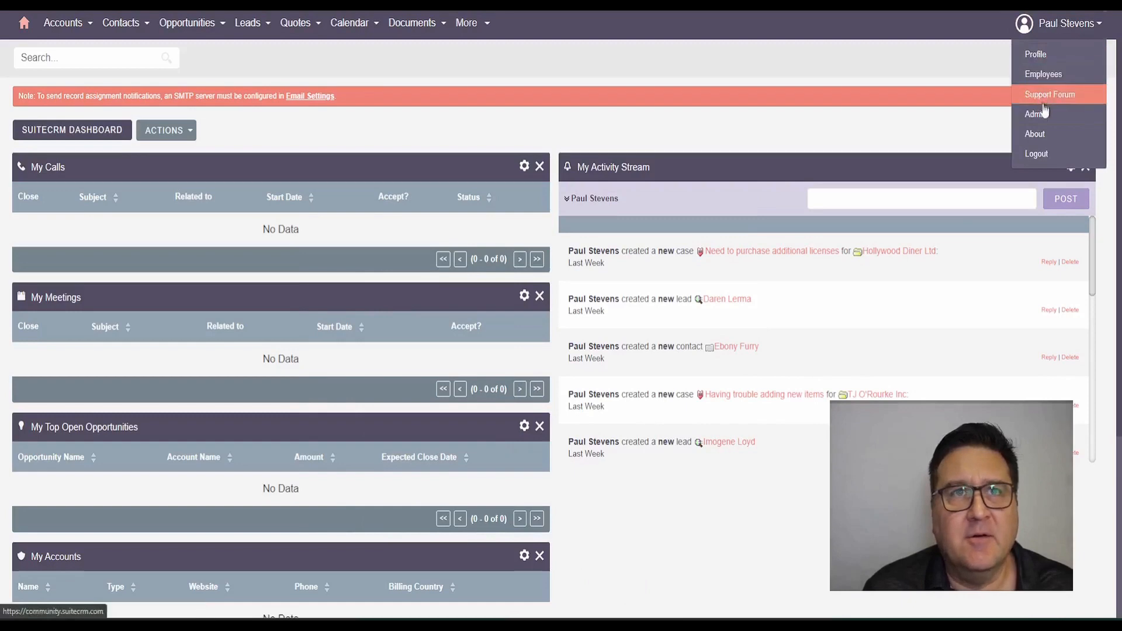
{"action": "left_click", "coordinate": [1039, 121]}
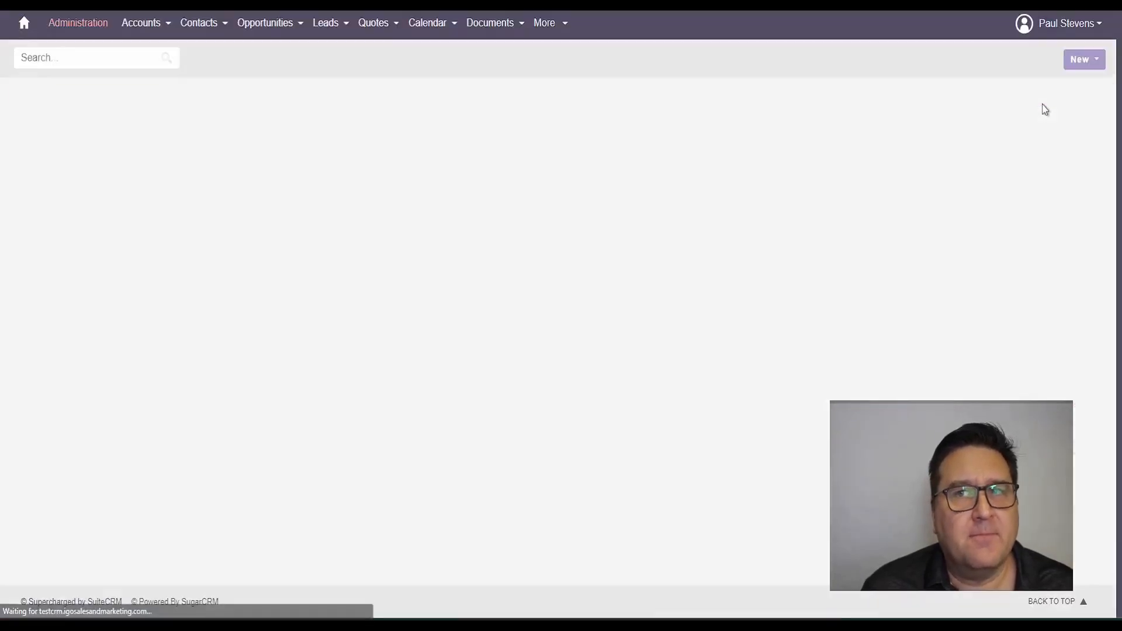
{"action": "scroll", "coordinate": [230, 190], "scroll_direction": "down", "scroll_amount": 3}
{"action": "scroll", "coordinate": [230, 191], "scroll_direction": "up", "scroll_amount": 1}
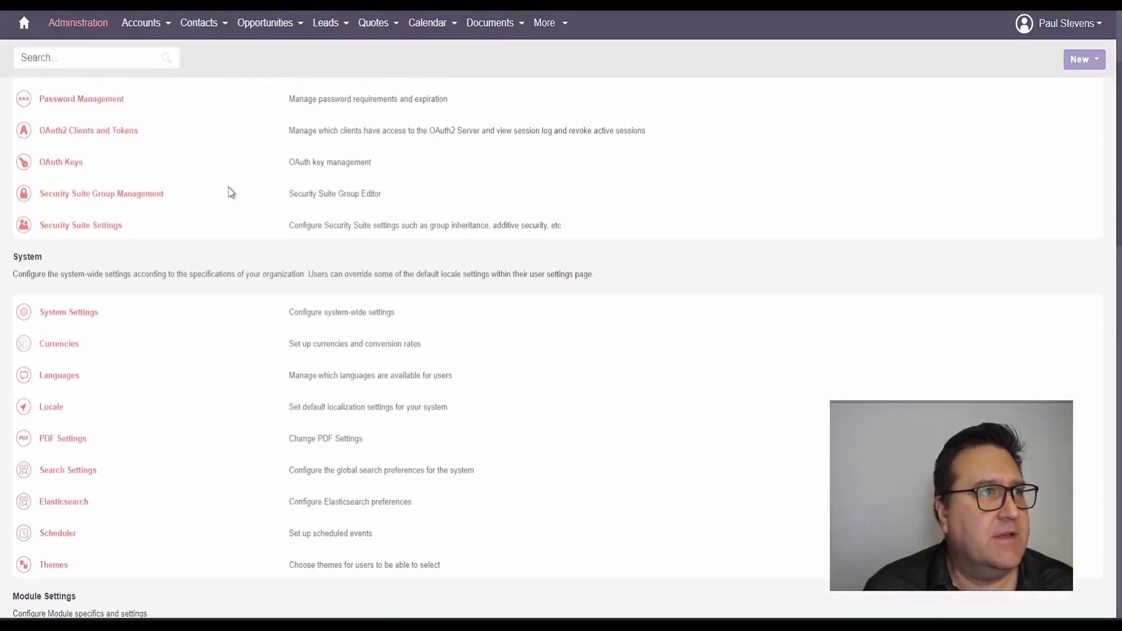
{"action": "scroll", "coordinate": [230, 191], "scroll_direction": "down", "scroll_amount": 3}
{"action": "scroll", "coordinate": [230, 194], "scroll_direction": "down", "scroll_amount": 5}
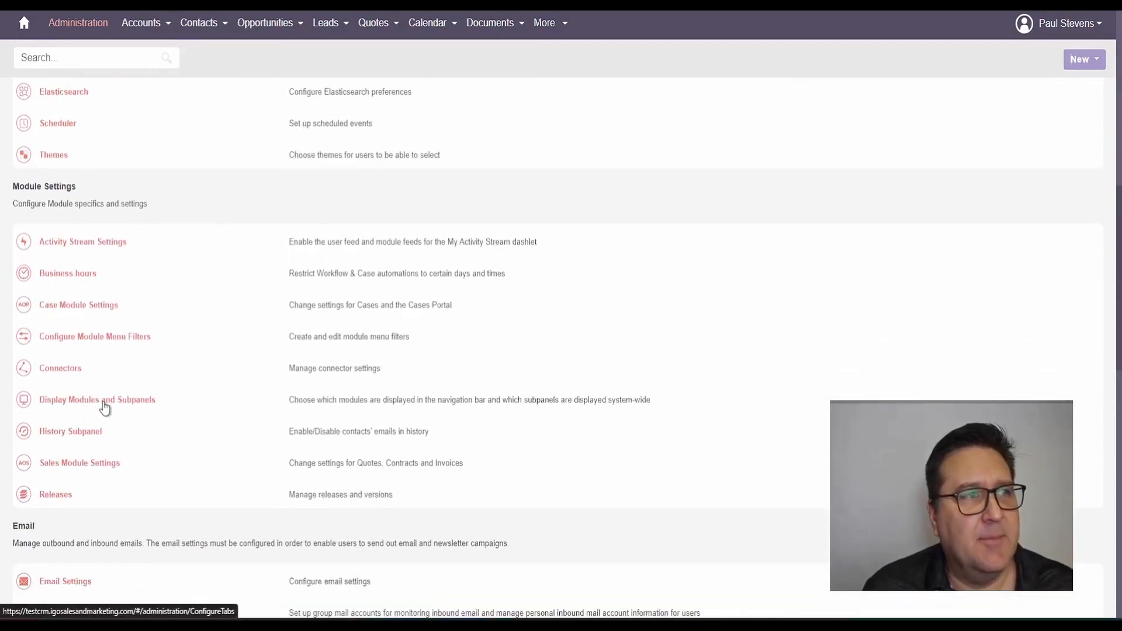
{"action": "left_click", "coordinate": [107, 402]}
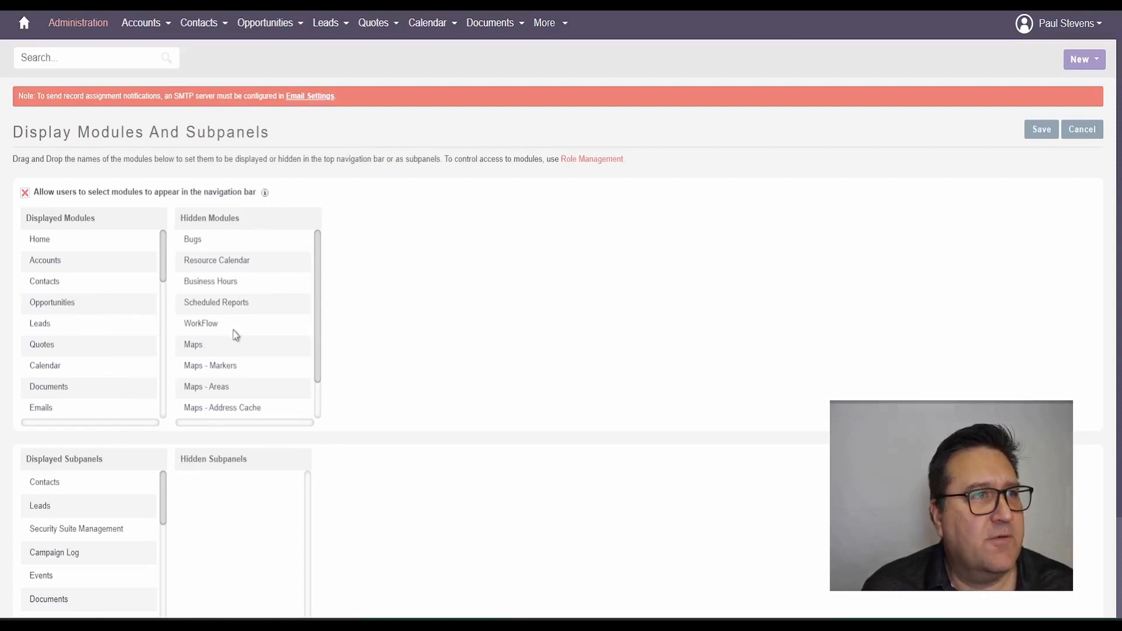
Move WorkFlow from the hidden modules to the start of the displayed modules and save the configuration
{"action": "mouse_move", "coordinate": [251, 334]}
{"action": "left_mouse_down"}
{"action": "mouse_move", "coordinate": [238, 326]}
{"action": "mouse_move", "coordinate": [252, 325]}
{"action": "left_mouse_up"}
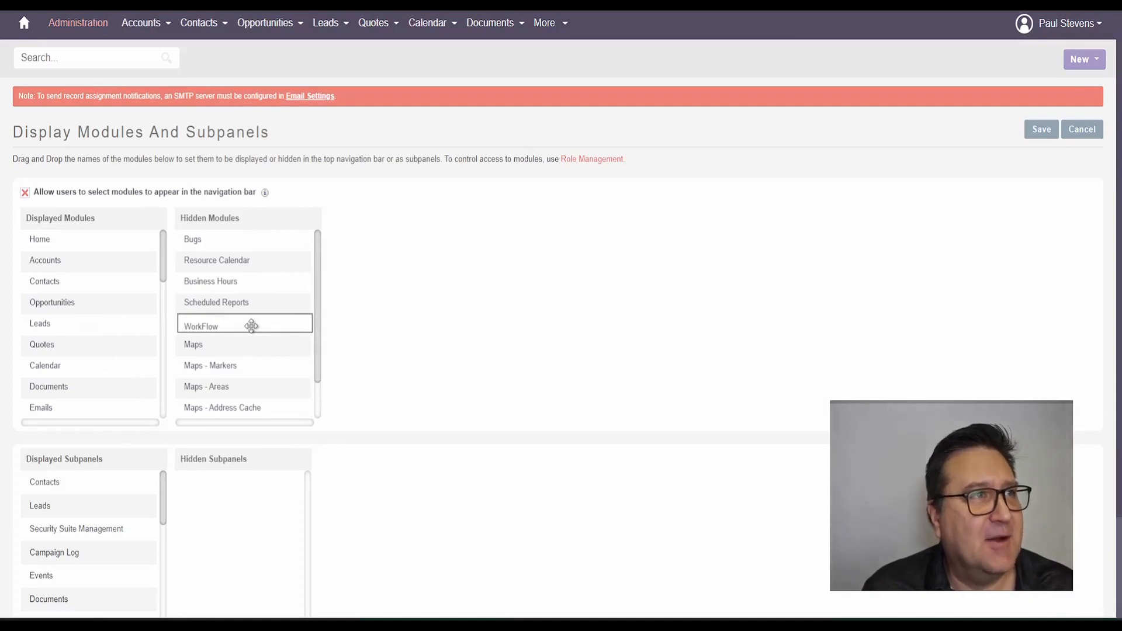
{"action": "left_click_drag", "start_coordinate": [252, 326], "coordinate": [66, 249]}
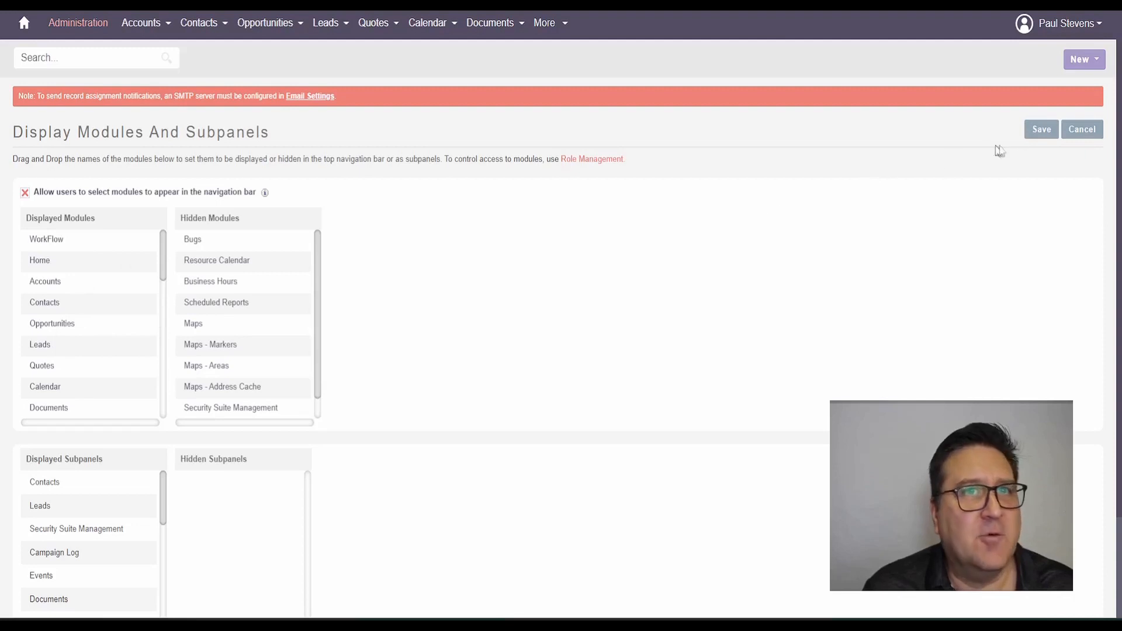
{"action": "left_click", "coordinate": [1046, 137]}
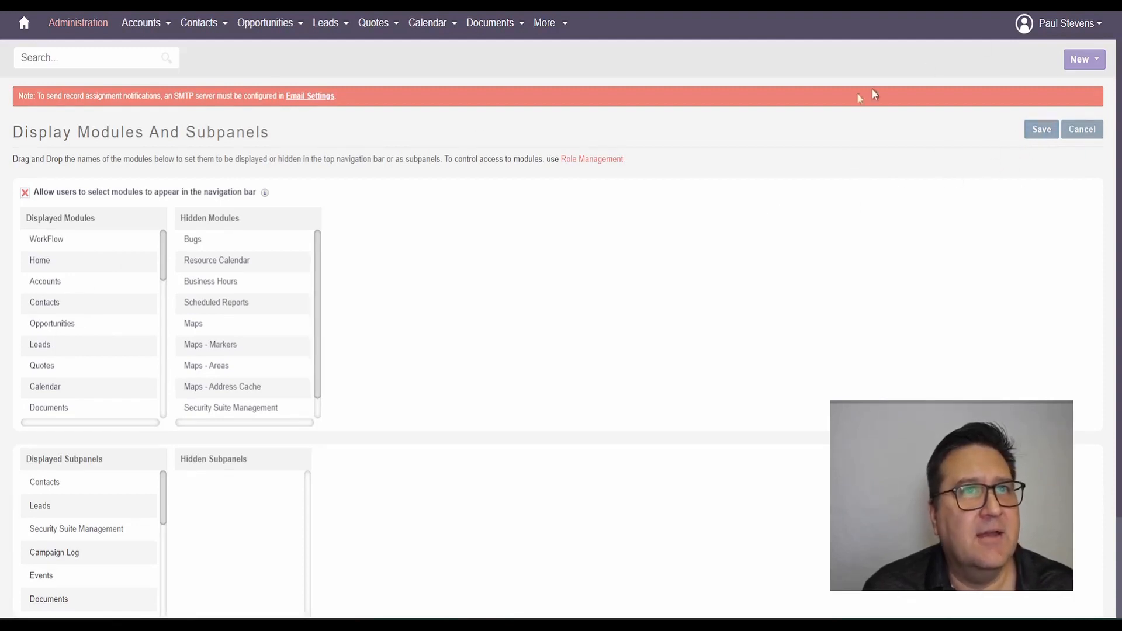
Check the navigation bar's additional modules for the newly displayed WorkFlow entry
{"action": "mouse_move", "coordinate": [552, 23]}
{"action": "scroll", "coordinate": [566, 147], "scroll_direction": "down", "scroll_amount": 5}
{"action": "scroll", "coordinate": [567, 141], "scroll_direction": "up", "scroll_amount": 4}
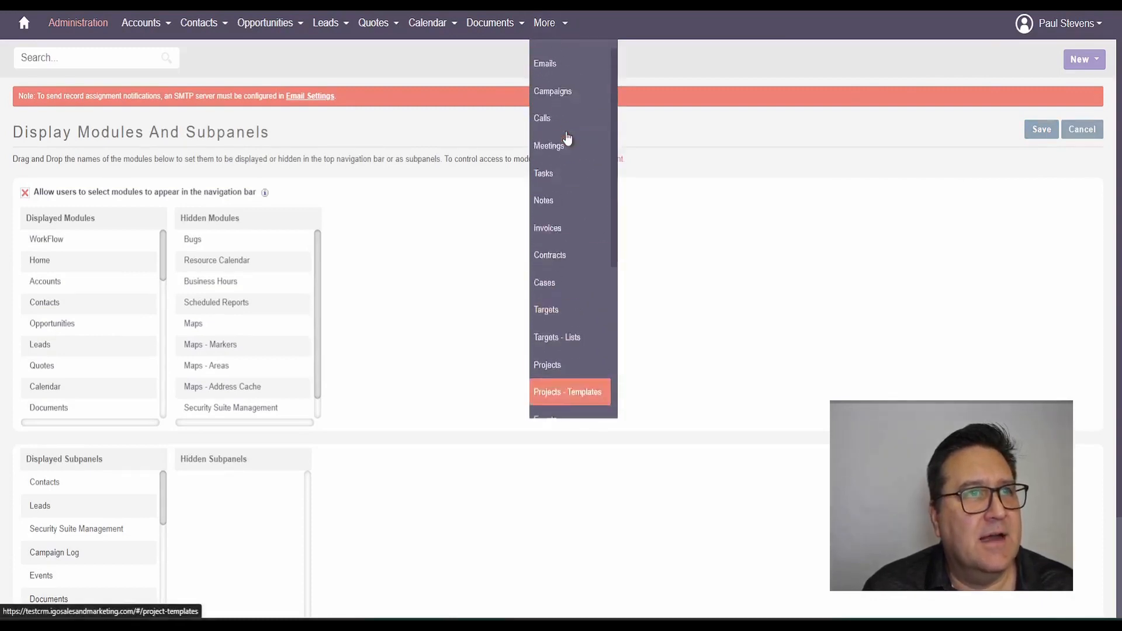
{"action": "scroll", "coordinate": [566, 143], "scroll_direction": "down", "scroll_amount": 6}
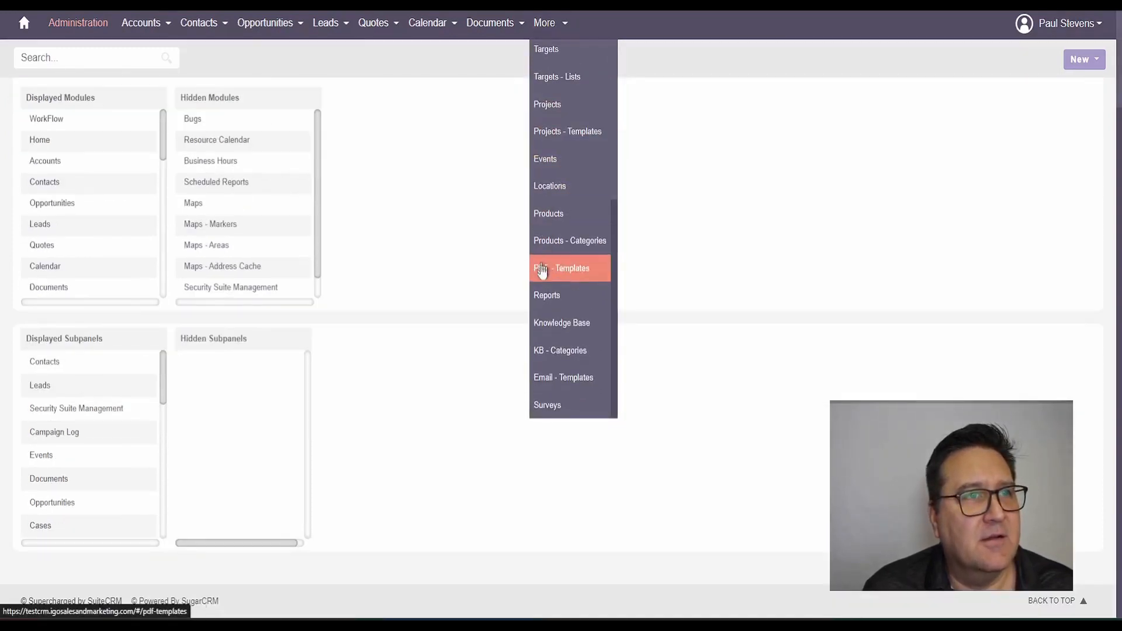
{"action": "scroll", "coordinate": [574, 258], "scroll_direction": "up", "scroll_amount": 5}
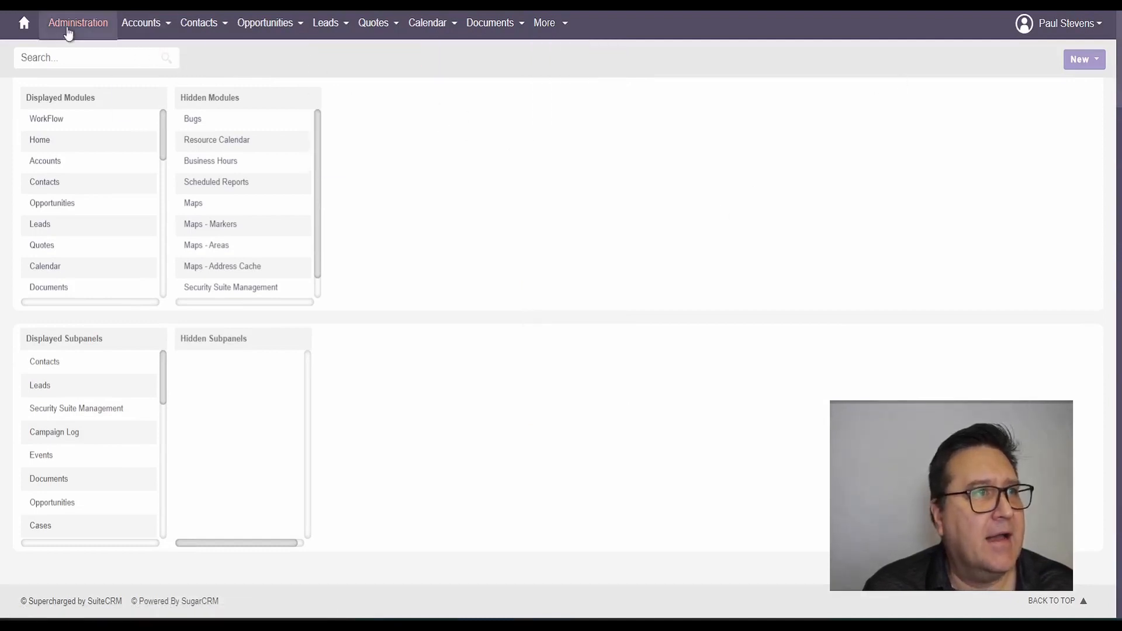
Return to the home dashboard and review the navigation bar's additional modules from Home to Surveys
{"action": "left_click", "coordinate": [24, 22]}
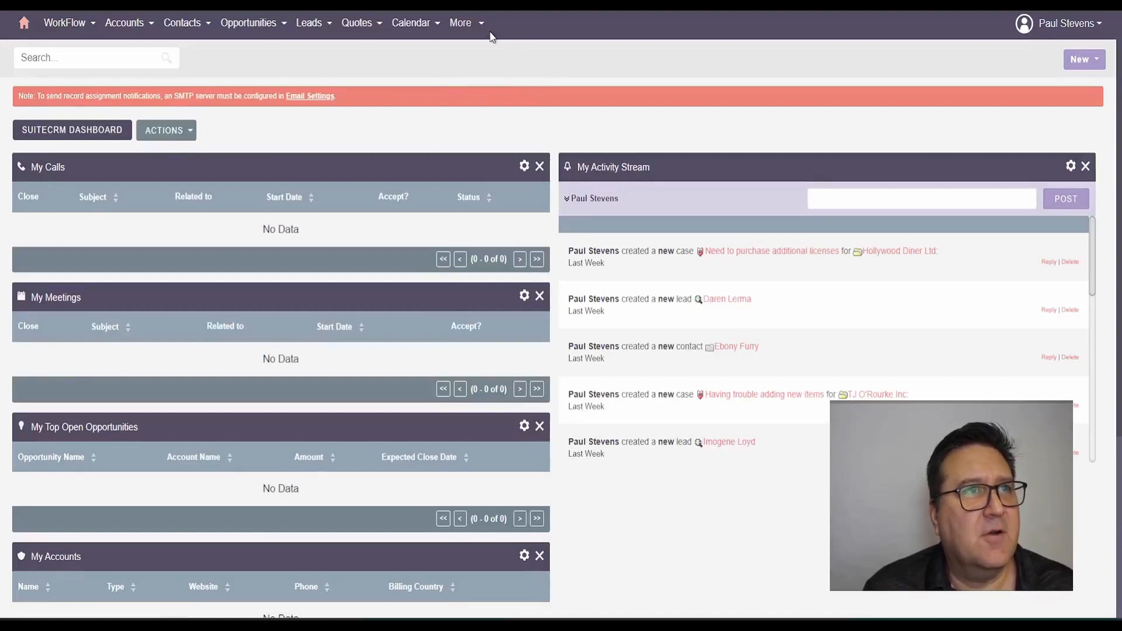
{"action": "mouse_move", "coordinate": [473, 25]}
{"action": "scroll", "coordinate": [484, 202], "scroll_direction": "down", "scroll_amount": 5}
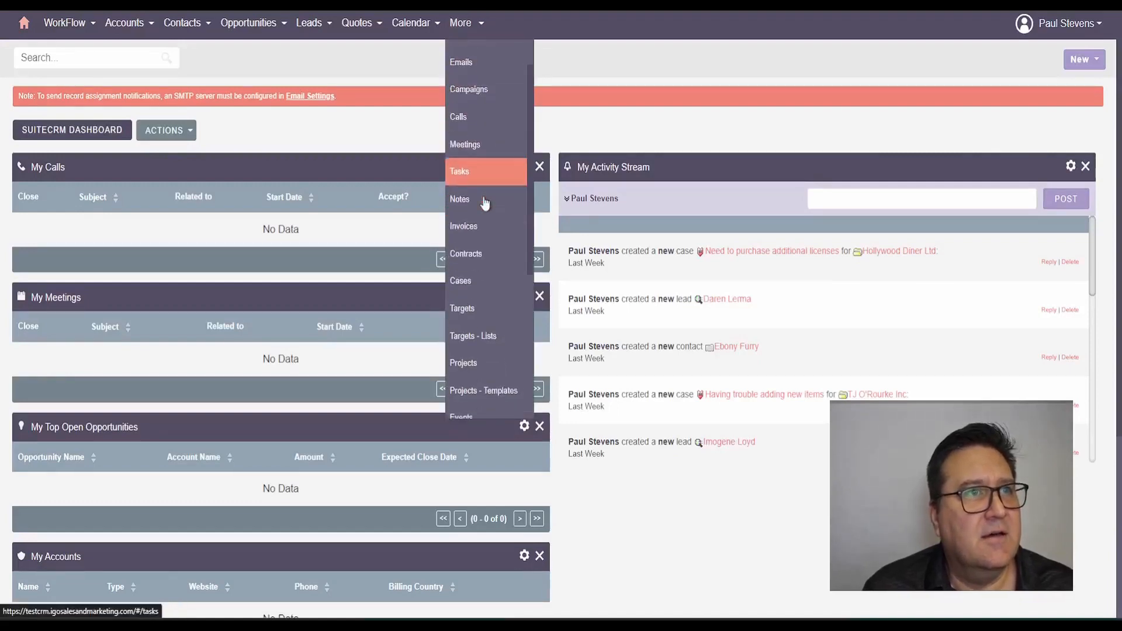
{"action": "scroll", "coordinate": [485, 215], "scroll_direction": "down", "scroll_amount": 3}
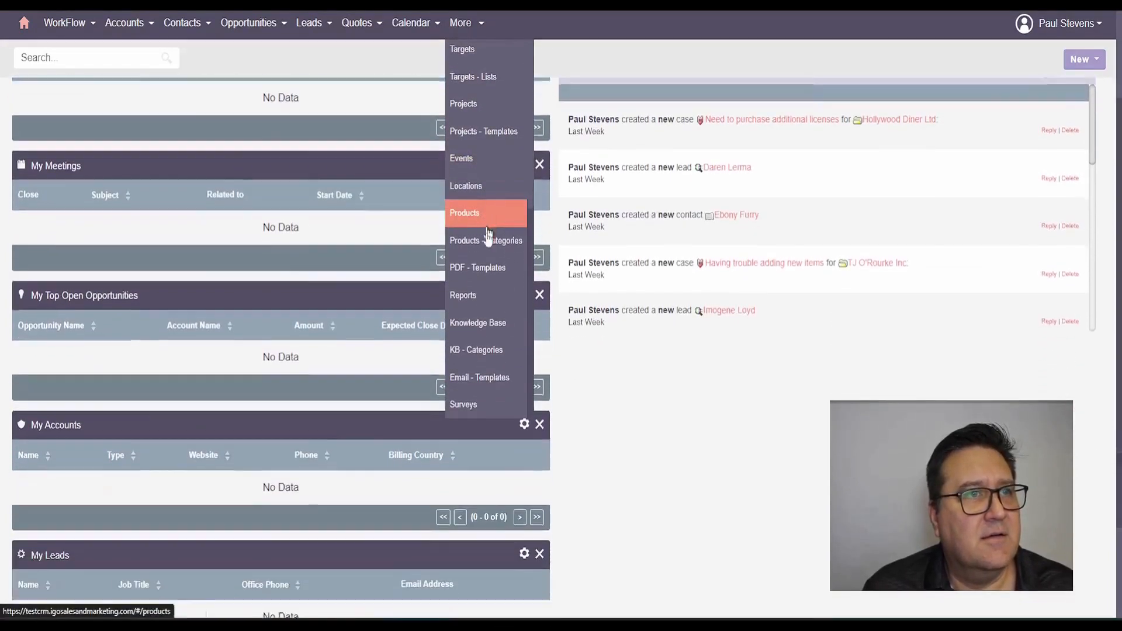
{"action": "scroll", "coordinate": [488, 77], "scroll_direction": "up", "scroll_amount": 5}
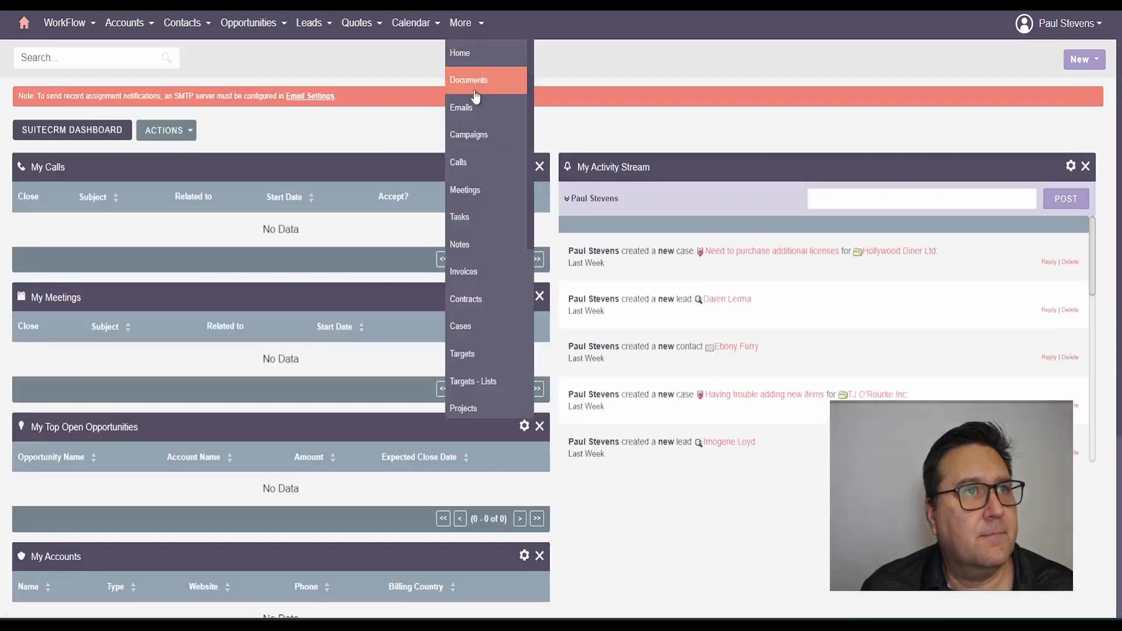
{"action": "scroll", "coordinate": [474, 117], "scroll_direction": "down", "scroll_amount": 5}
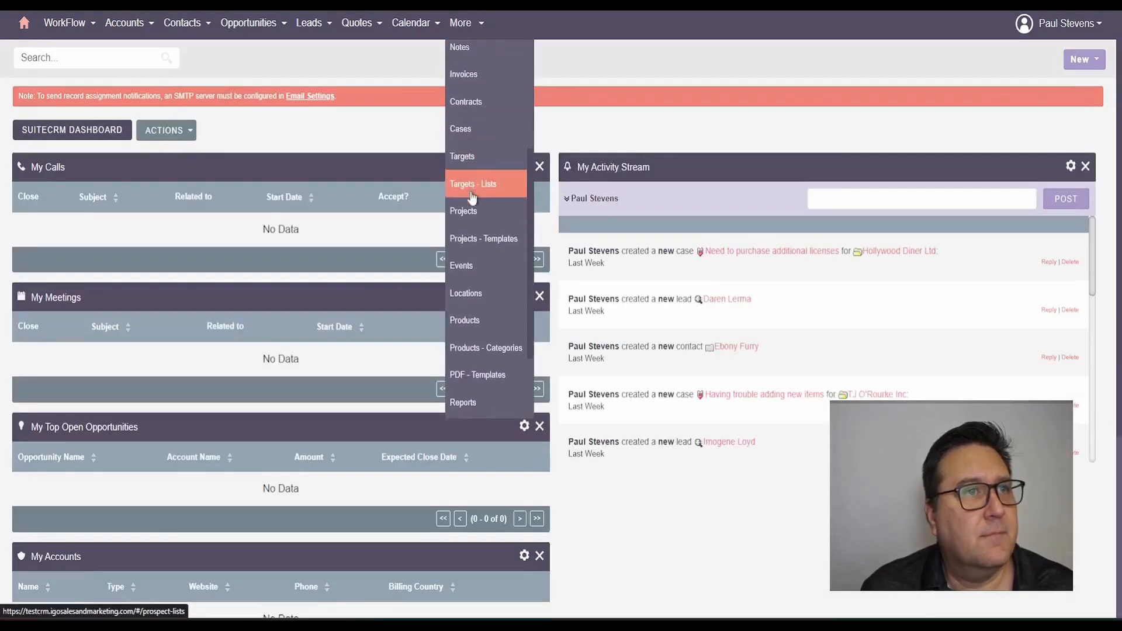
{"action": "scroll", "coordinate": [477, 222], "scroll_direction": "down", "scroll_amount": 5}
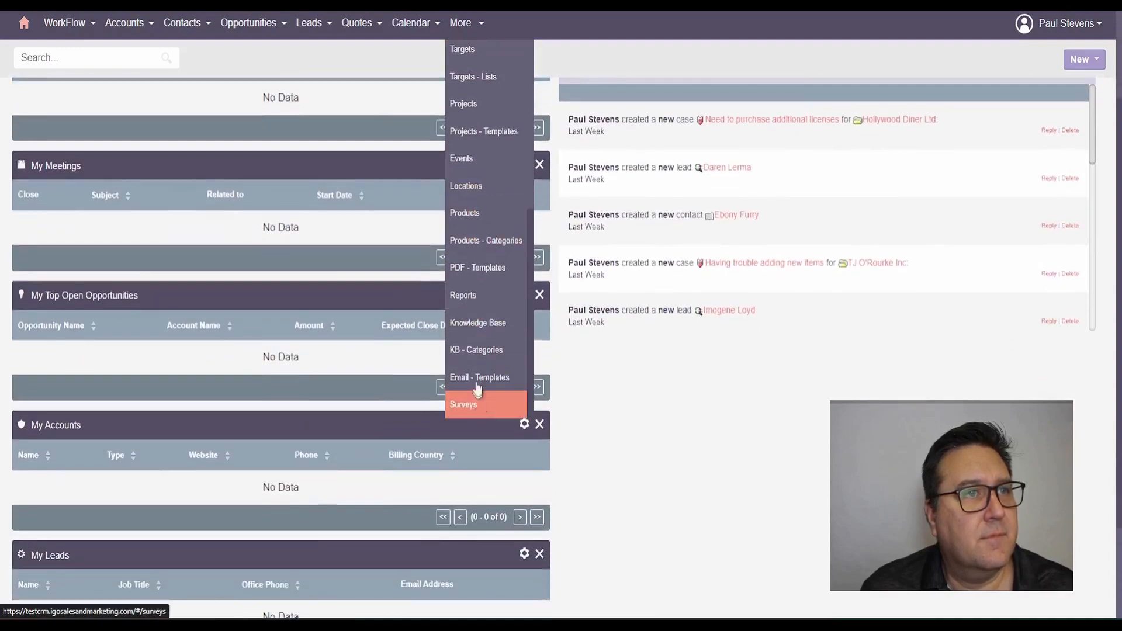
{"action": "scroll", "coordinate": [501, 131], "scroll_direction": "up", "scroll_amount": 8}
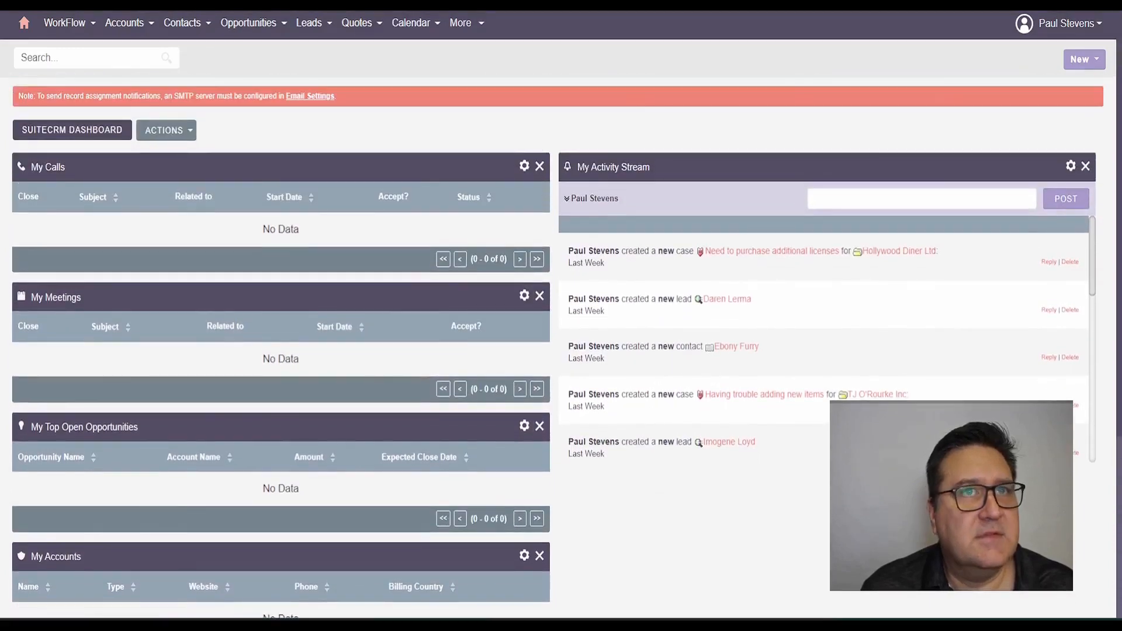
Reopen Display Modules and Subpanels in Administration and review the displayed and hidden modules lists
{"action": "left_click", "coordinate": [1030, 29]}
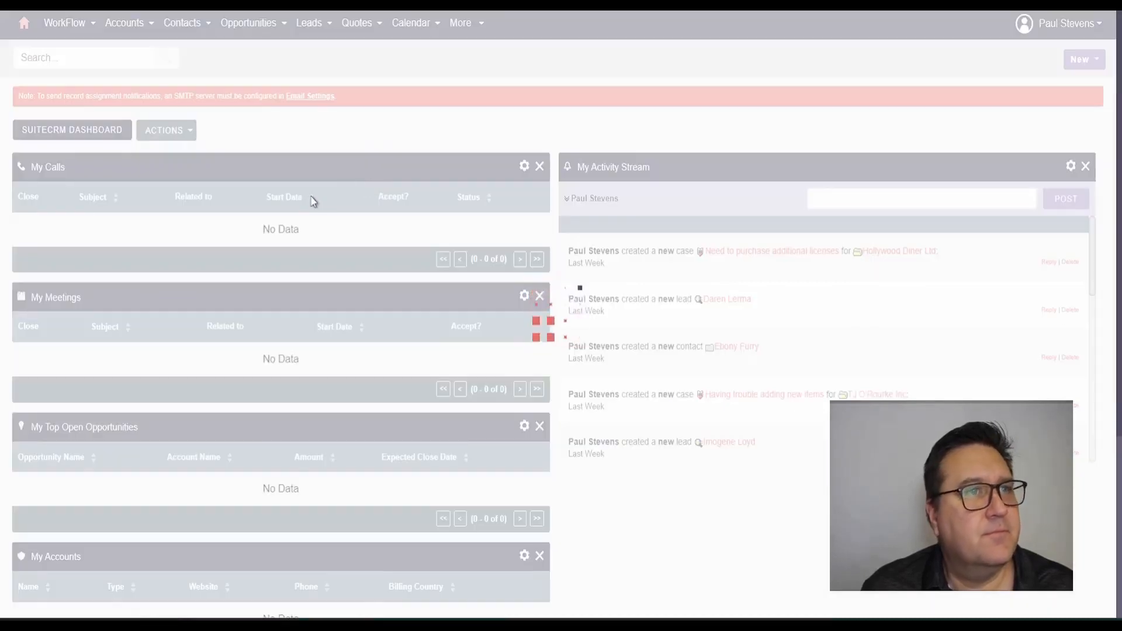
{"action": "scroll", "coordinate": [273, 224], "scroll_direction": "down", "scroll_amount": 7}
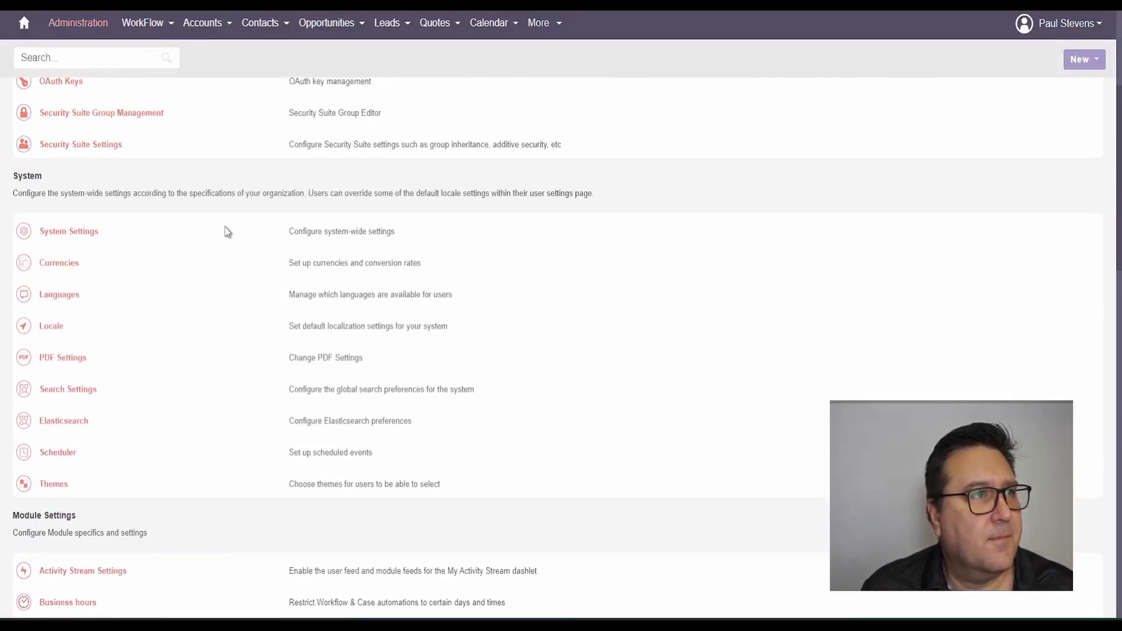
{"action": "scroll", "coordinate": [188, 284], "scroll_direction": "down", "scroll_amount": 3}
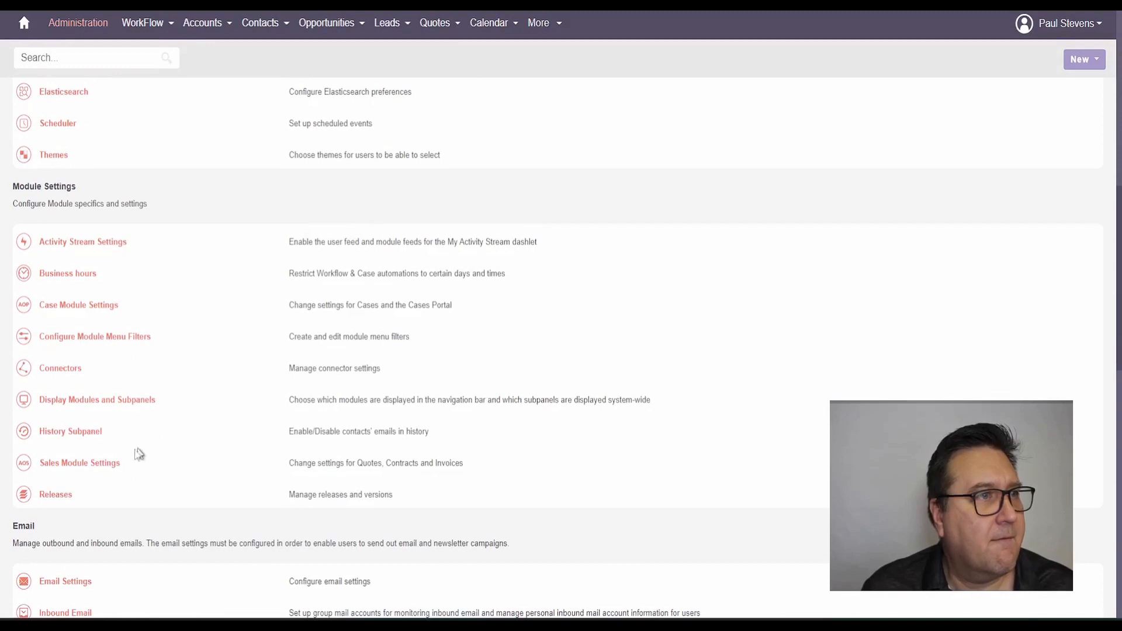
{"action": "left_click", "coordinate": [117, 403]}
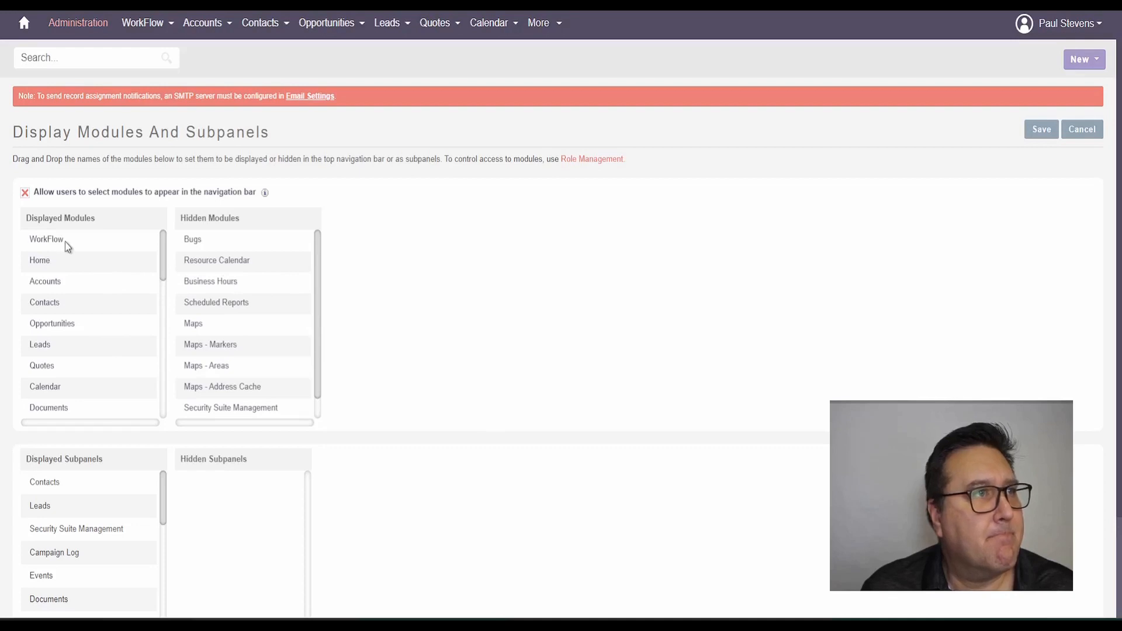
{"action": "scroll", "coordinate": [323, 315], "scroll_direction": "down", "scroll_amount": 2}
{"action": "scroll", "coordinate": [138, 384], "scroll_direction": "down", "scroll_amount": 3}
{"action": "scroll", "coordinate": [138, 383], "scroll_direction": "up", "scroll_amount": 3}
{"action": "scroll", "coordinate": [99, 201], "scroll_direction": "up", "scroll_amount": 2}
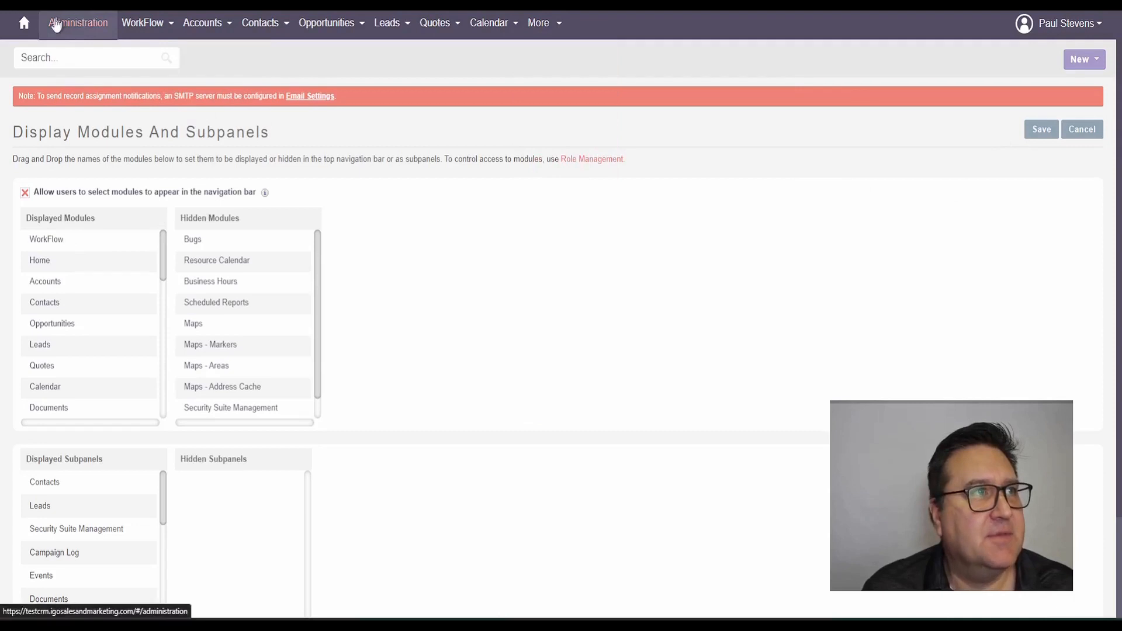
Return to the home dashboard and open the WorkFlow list directly through its web address ending in #/workflow
{"action": "left_click", "coordinate": [25, 25]}
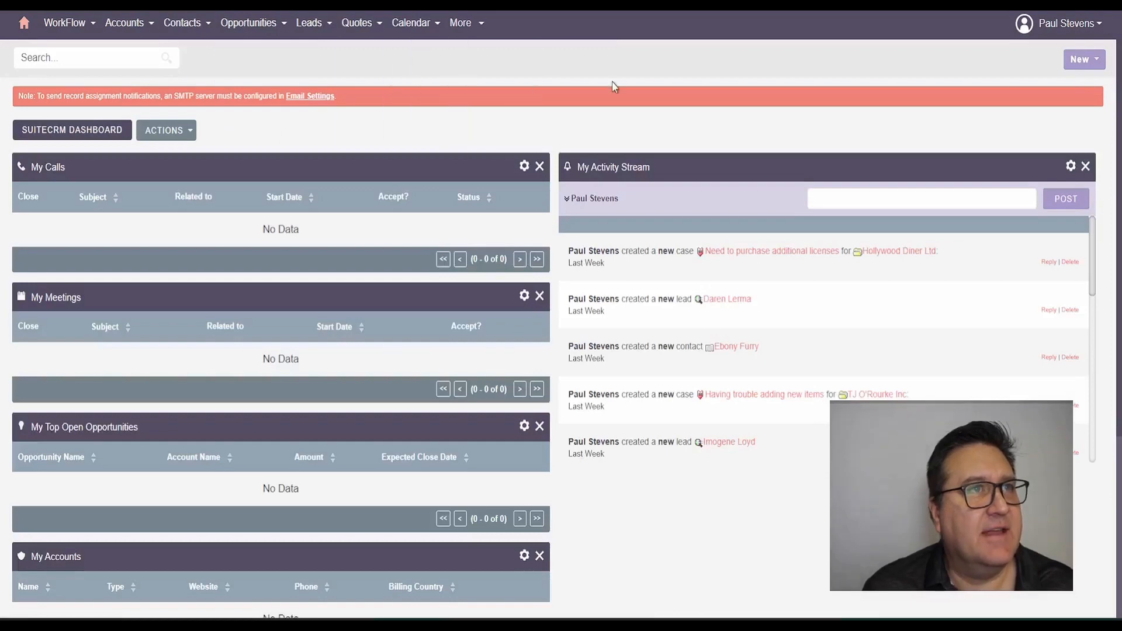
{"action": "key", "text": "BackSpace"}
{"action": "key", "text": "BackSpace"}
{"action": "key", "text": "BackSpace"}
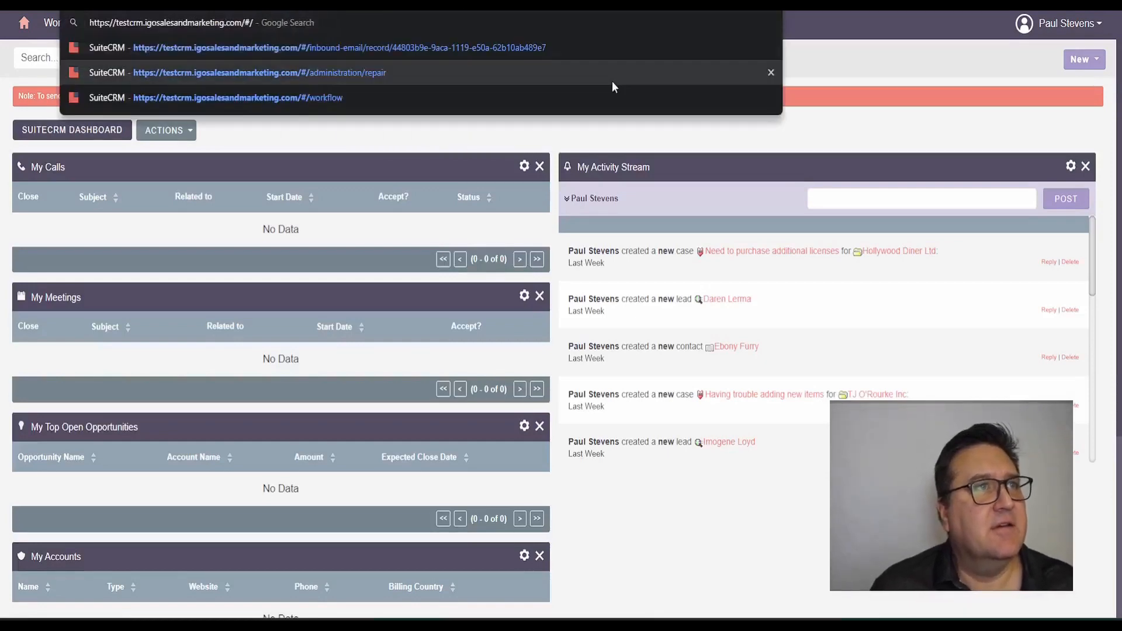
{"action": "type", "text": "workflow"}
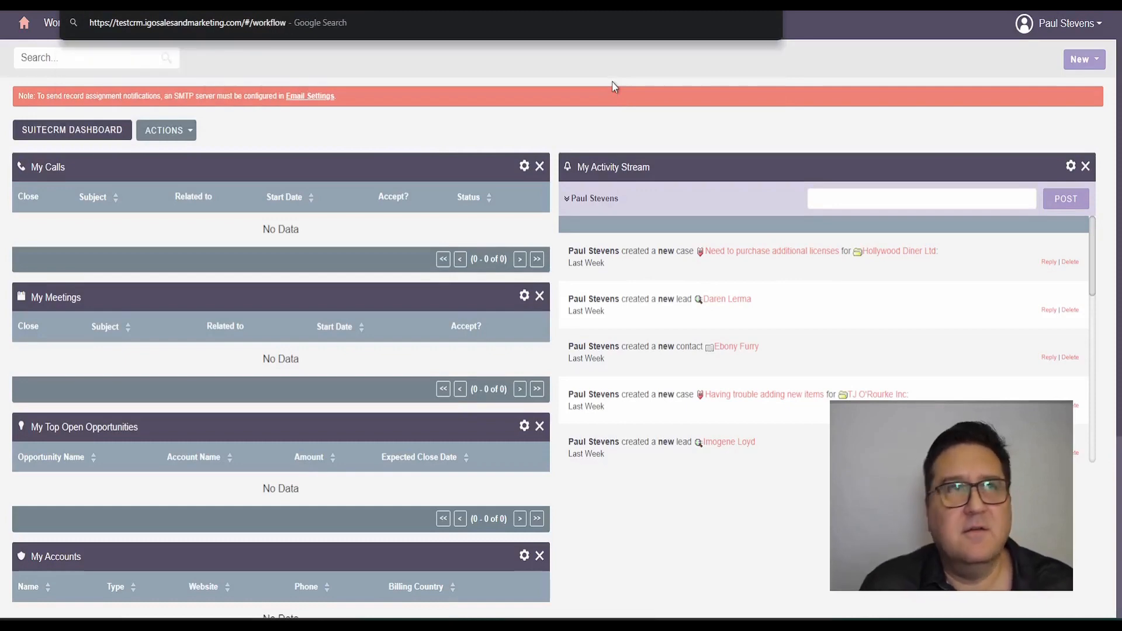
{"action": "key", "text": "Return"}
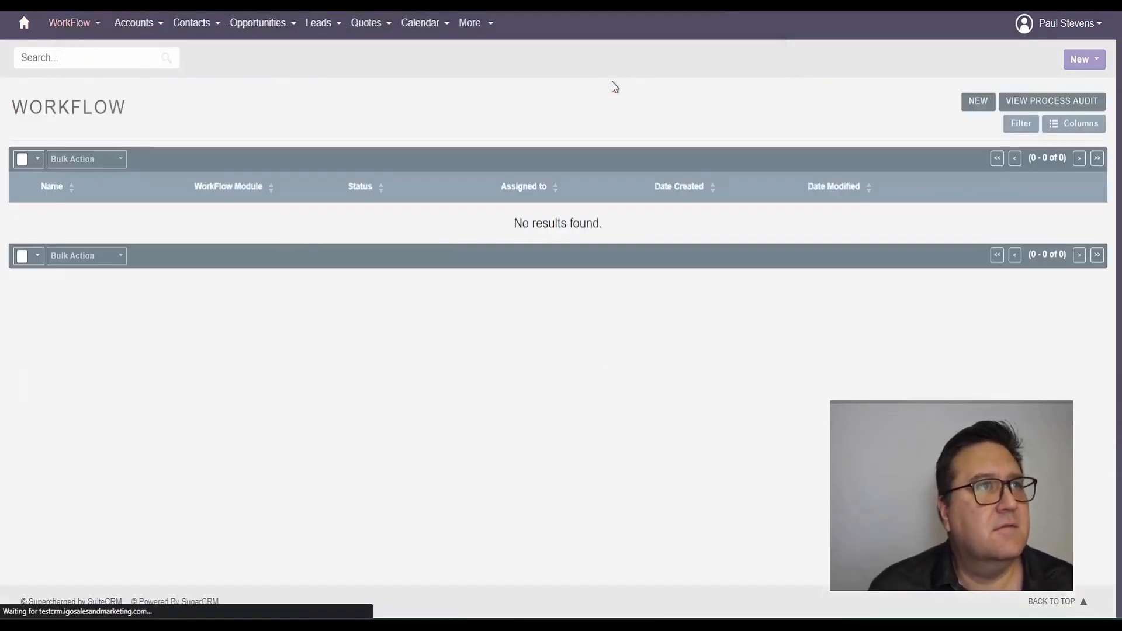
Open WorkFlow from the navigation bar's additional modules
{"action": "mouse_move", "coordinate": [488, 26]}
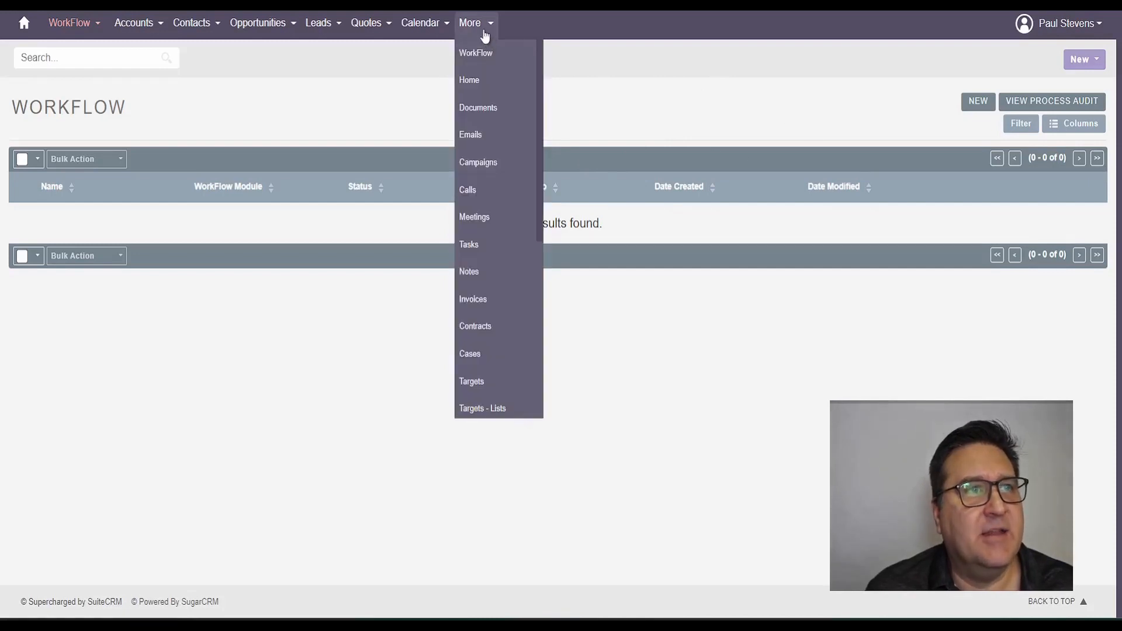
{"action": "left_click", "coordinate": [492, 58]}
{"action": "mouse_move", "coordinate": [496, 32]}
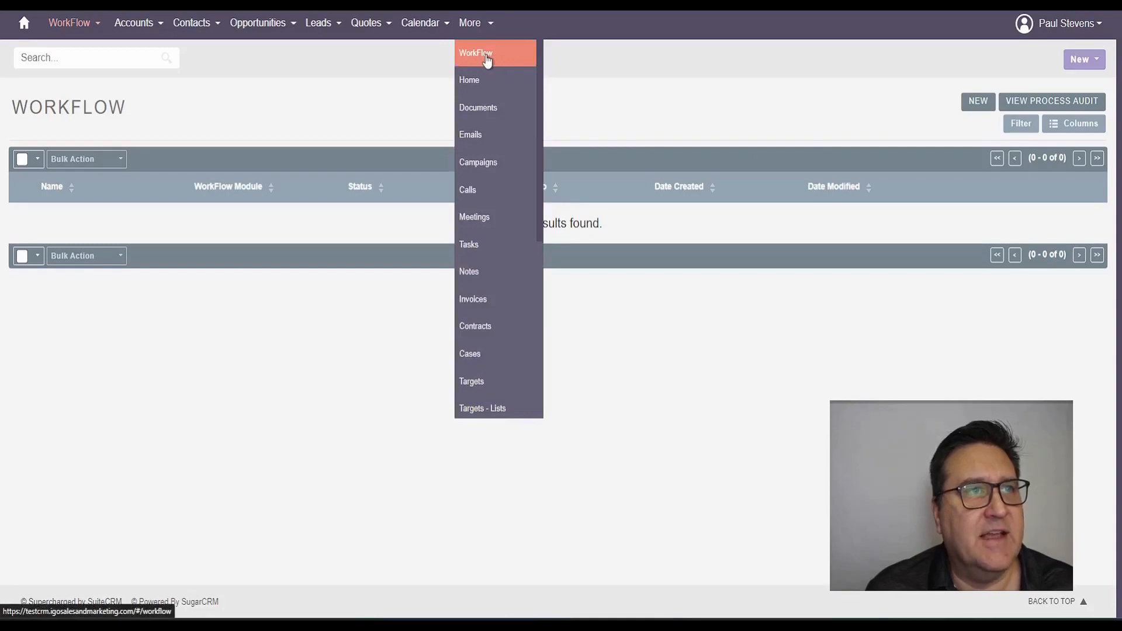
{"action": "left_click", "coordinate": [484, 55]}
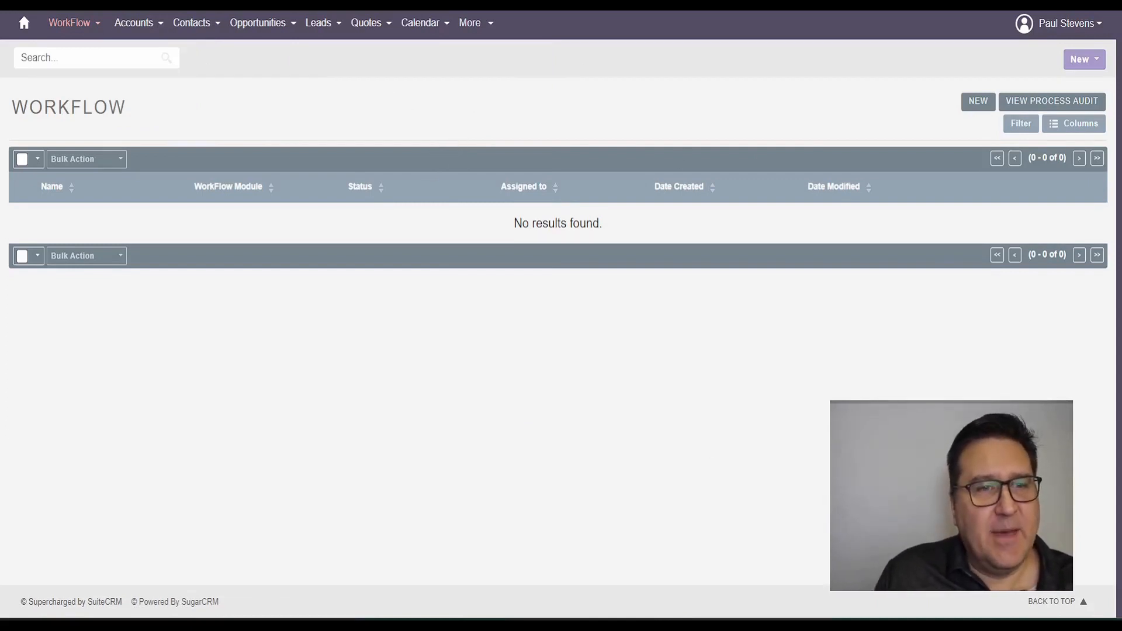
Switch to the PowerPoint presentation and view the Quote Follow Up Workflow slide
{"action": "key", "text": "alt+Tab"}
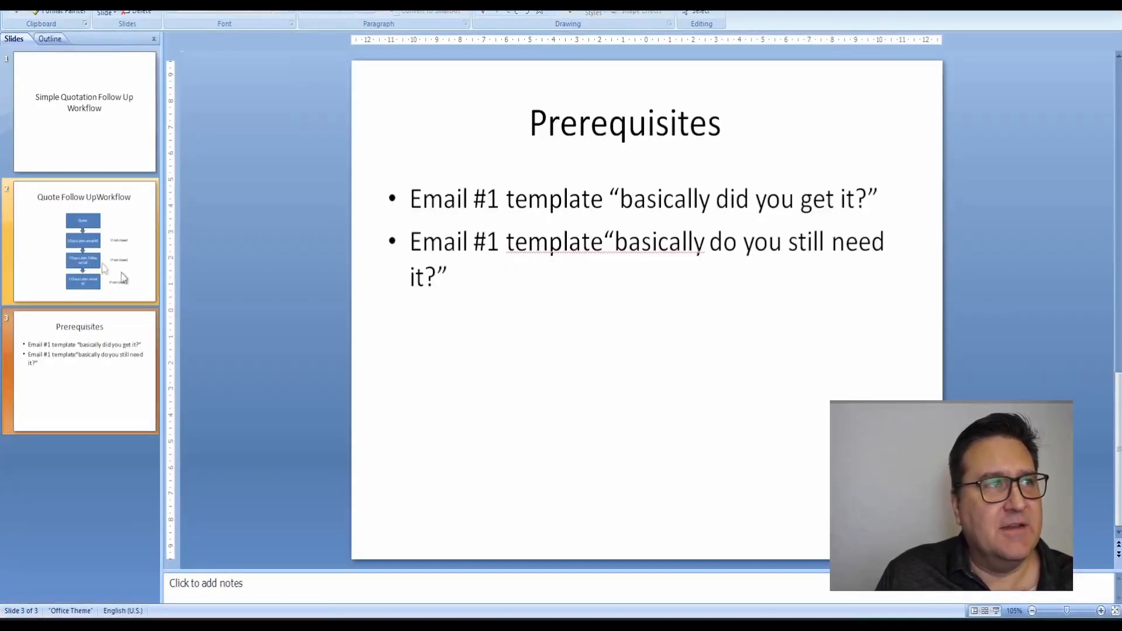
{"action": "left_click", "coordinate": [146, 286]}
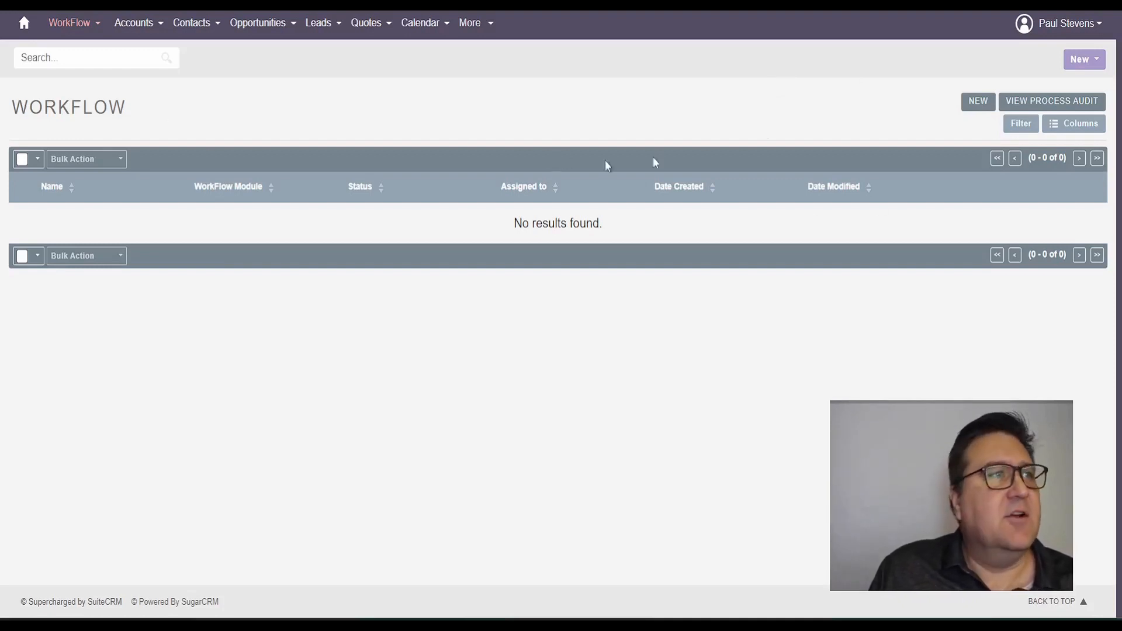
Back in SuiteCRM, start a new workflow named "Quote Follow Up #1" for the Quotes module, run Only In The Scheduler
{"action": "left_click", "coordinate": [981, 110]}
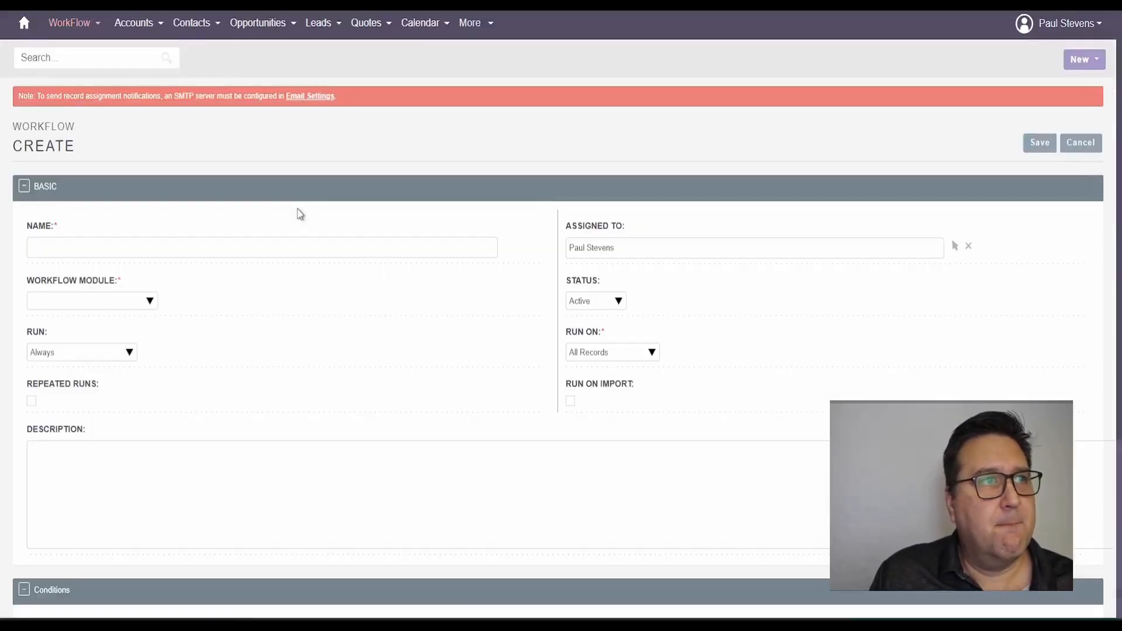
{"action": "left_click", "coordinate": [184, 244]}
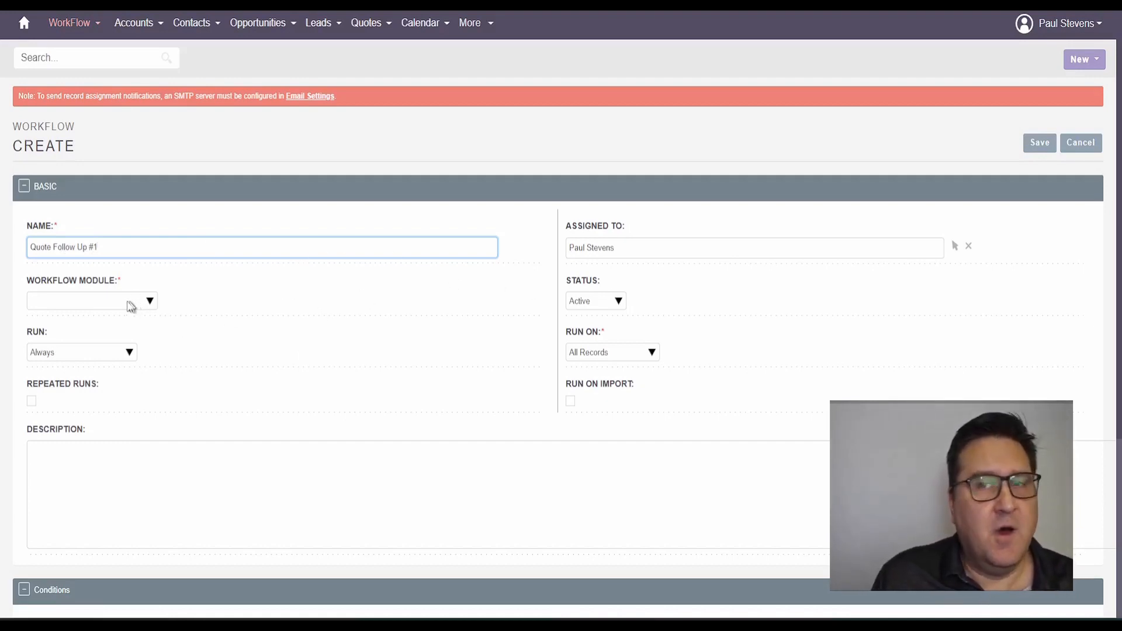
{"action": "left_click", "coordinate": [126, 304]}
{"action": "scroll", "coordinate": [102, 477], "scroll_direction": "down", "scroll_amount": 15}
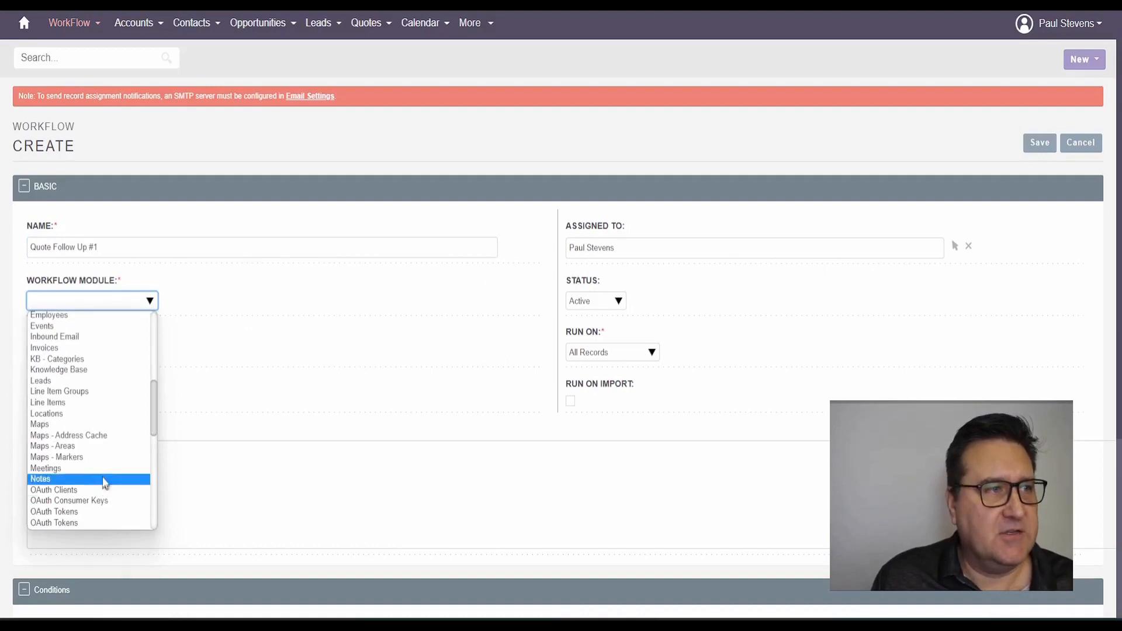
{"action": "scroll", "coordinate": [103, 478], "scroll_direction": "down", "scroll_amount": 3}
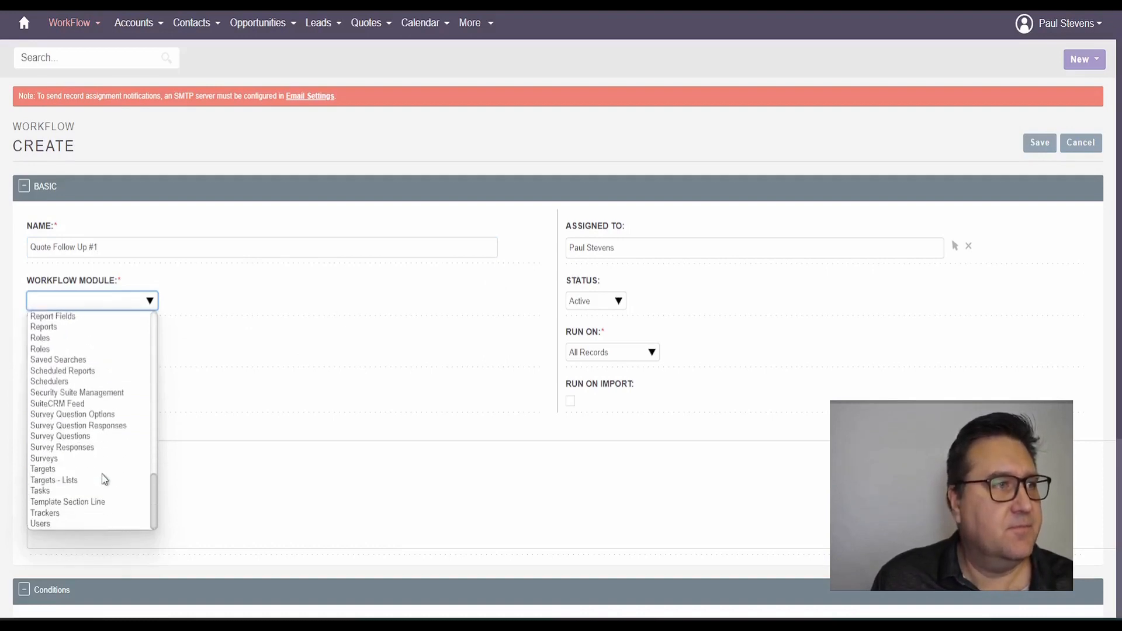
{"action": "scroll", "coordinate": [102, 476], "scroll_direction": "up", "scroll_amount": 4}
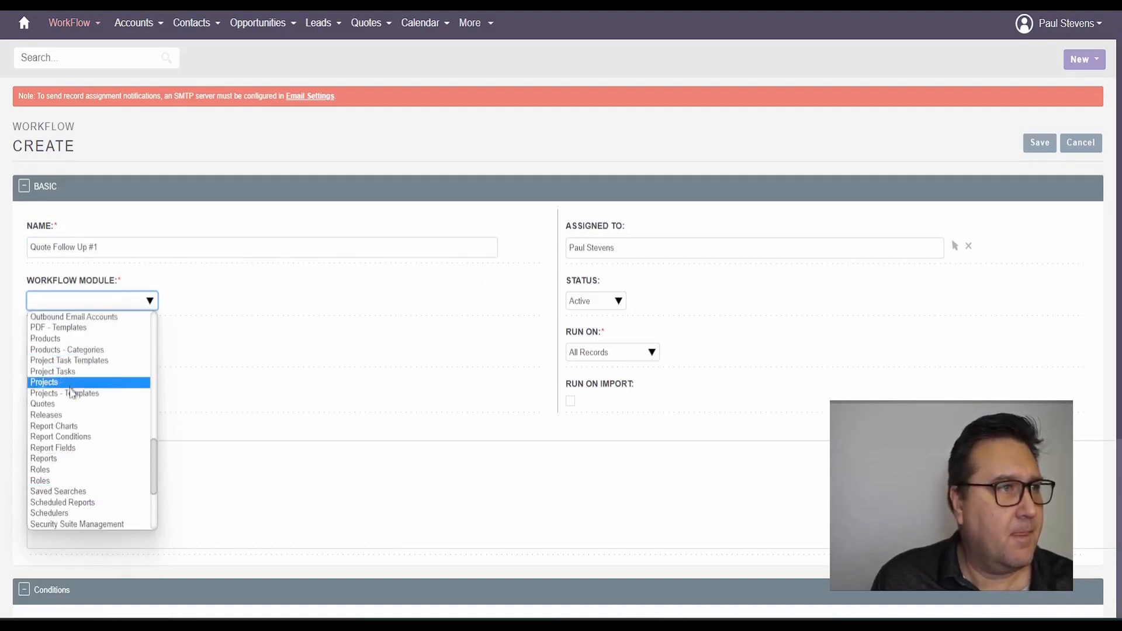
{"action": "left_click", "coordinate": [62, 403]}
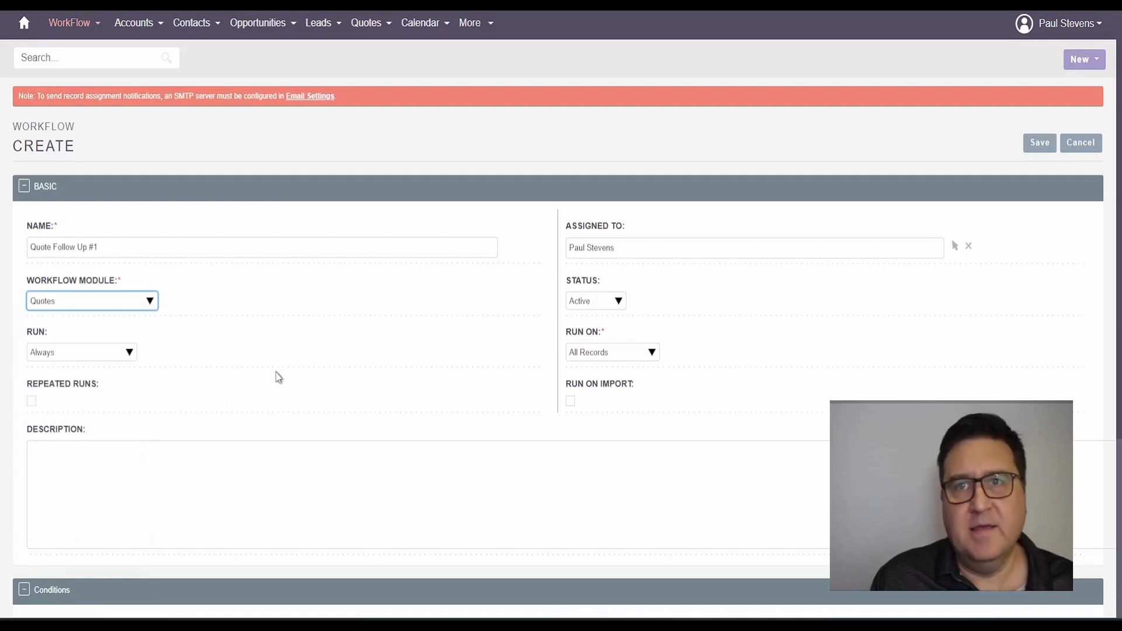
{"action": "left_click", "coordinate": [103, 356]}
{"action": "left_click", "coordinate": [98, 389]}
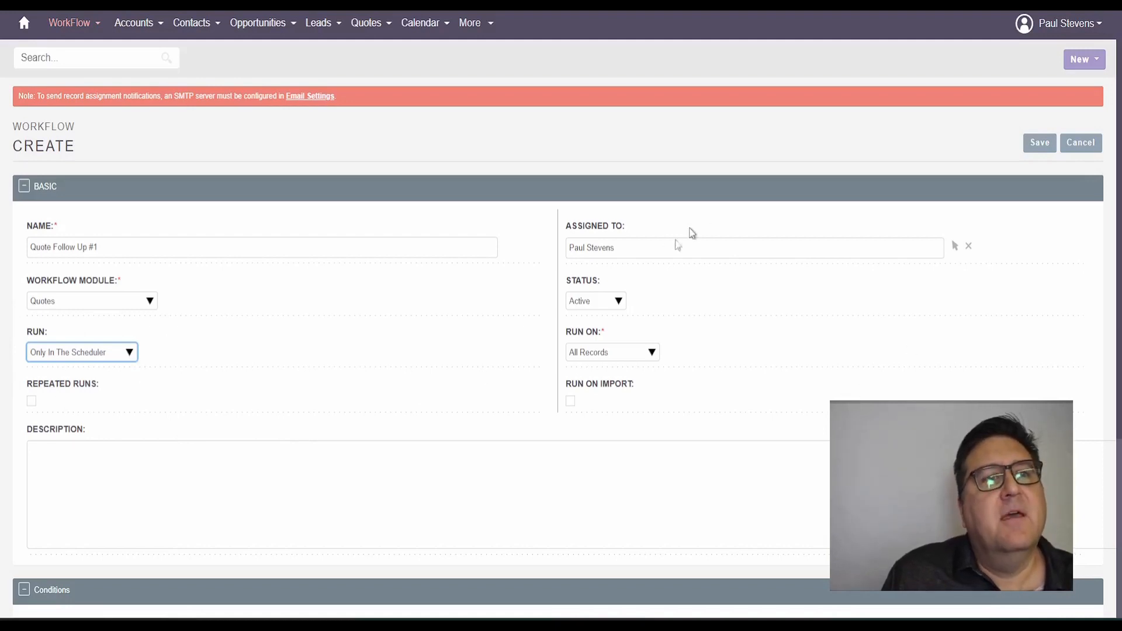
Add a workflow condition on the Quote Stage field of the Quotes module
{"action": "scroll", "coordinate": [468, 305], "scroll_direction": "down", "scroll_amount": 1}
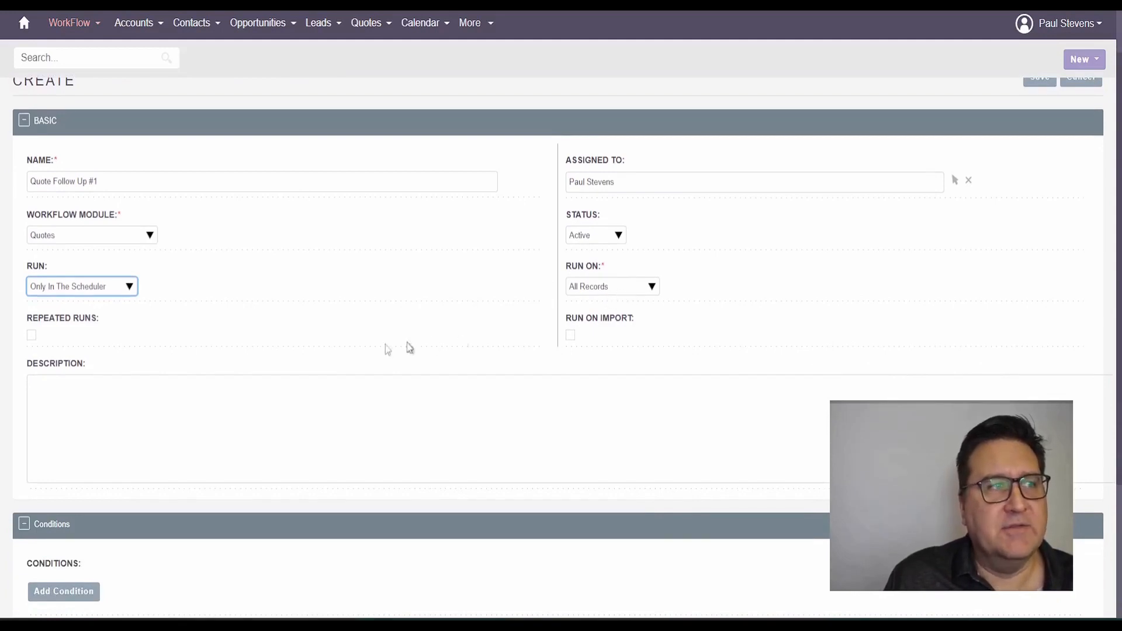
{"action": "scroll", "coordinate": [424, 257], "scroll_direction": "down", "scroll_amount": 2}
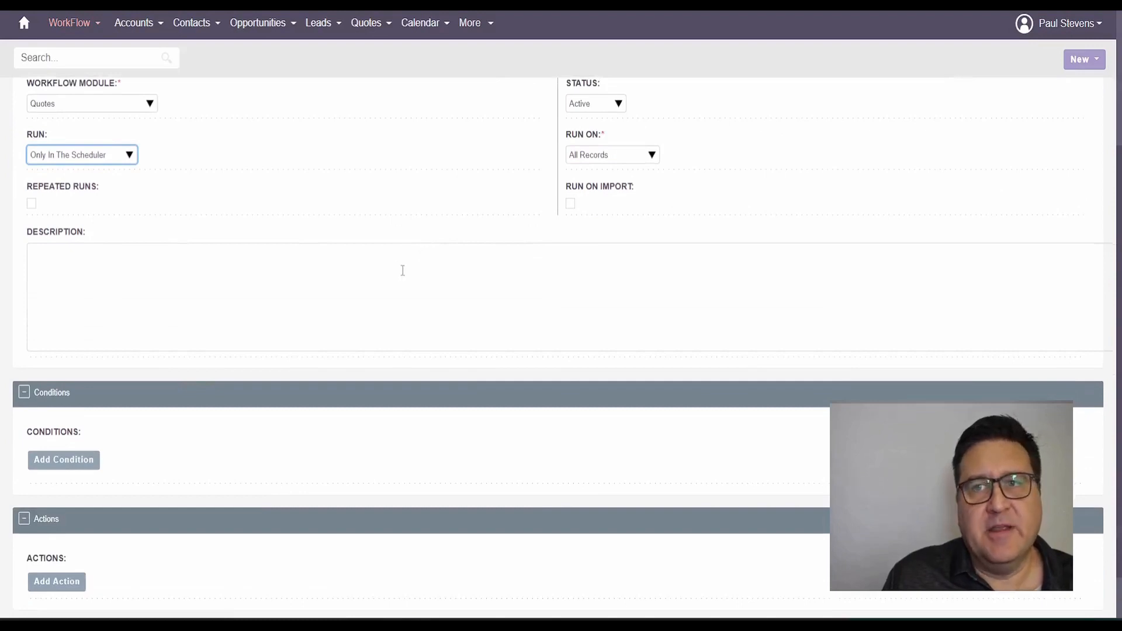
{"action": "scroll", "coordinate": [333, 242], "scroll_direction": "down", "scroll_amount": 1}
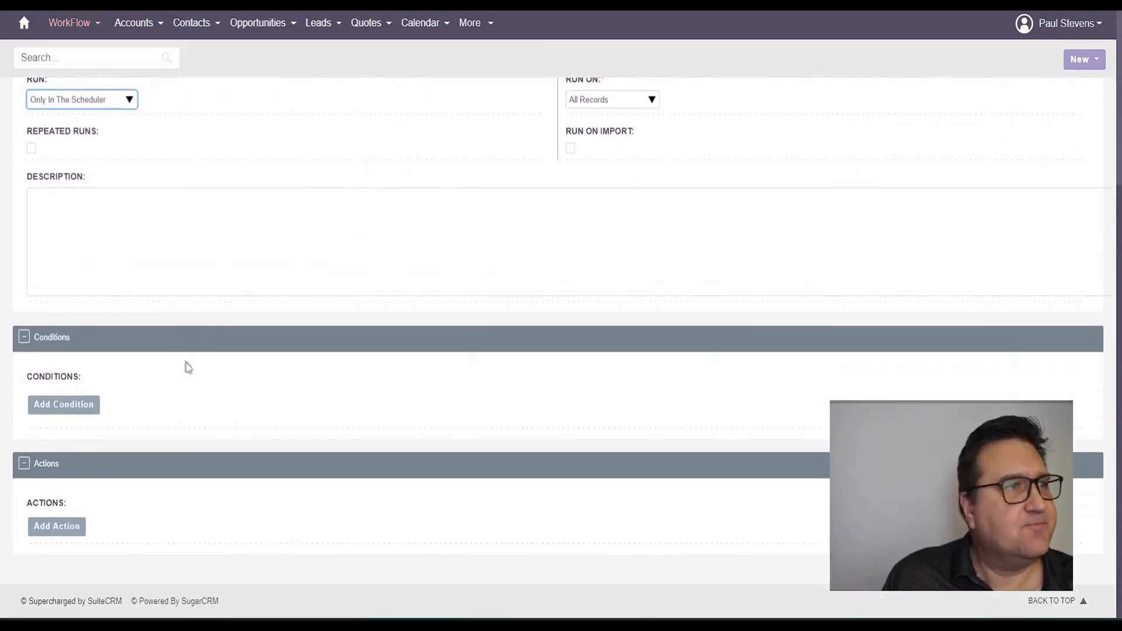
{"action": "left_click", "coordinate": [73, 407]}
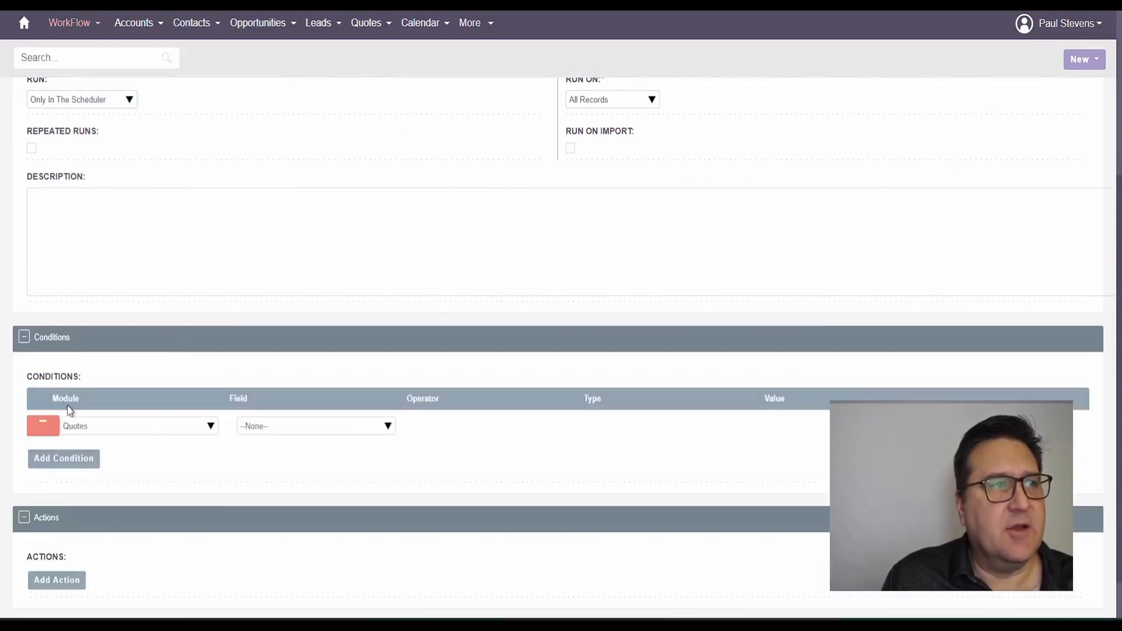
{"action": "left_click", "coordinate": [313, 426]}
{"action": "scroll", "coordinate": [316, 374], "scroll_direction": "down", "scroll_amount": 10}
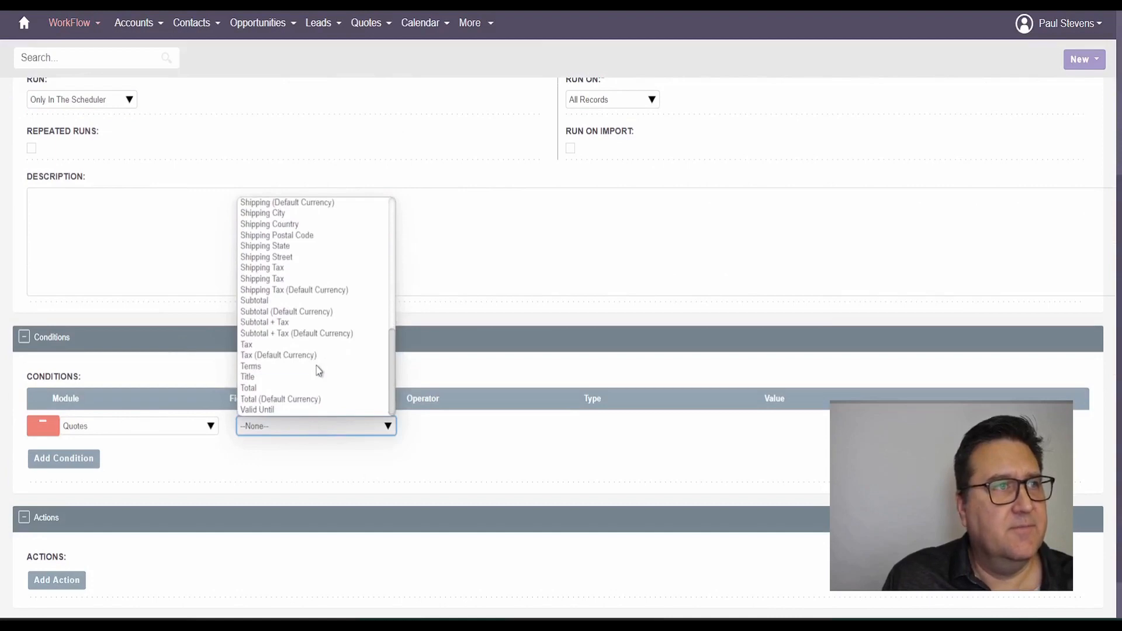
{"action": "scroll", "coordinate": [303, 325], "scroll_direction": "up", "scroll_amount": 4}
{"action": "scroll", "coordinate": [310, 327], "scroll_direction": "down", "scroll_amount": 4}
{"action": "scroll", "coordinate": [314, 347], "scroll_direction": "up", "scroll_amount": 1}
{"action": "scroll", "coordinate": [314, 345], "scroll_direction": "up", "scroll_amount": 6}
{"action": "scroll", "coordinate": [312, 327], "scroll_direction": "down", "scroll_amount": 3}
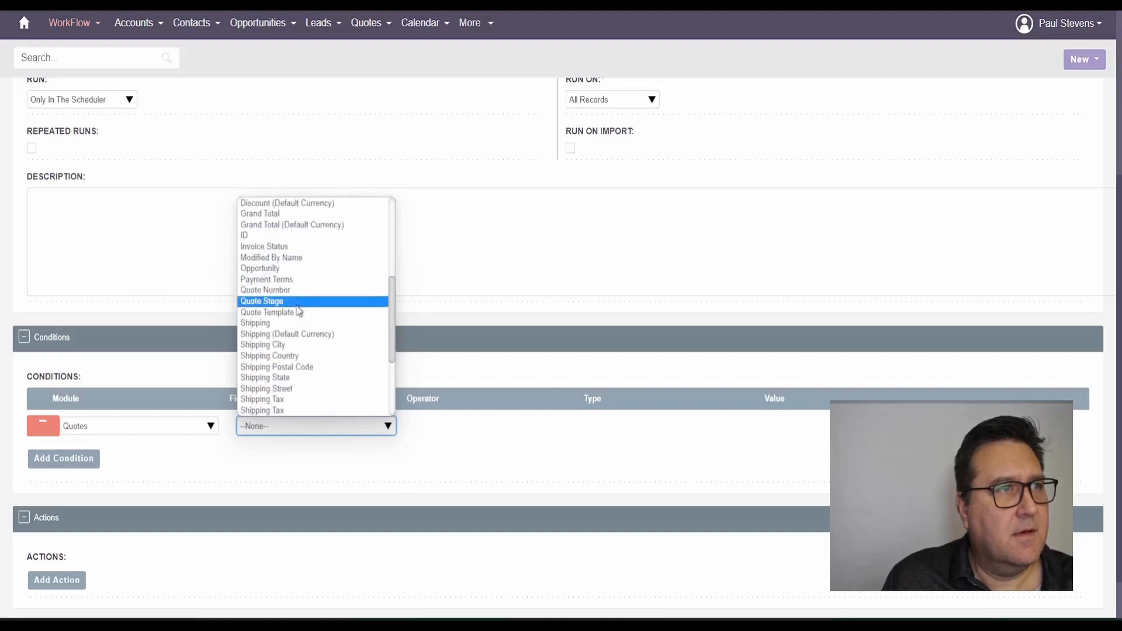
{"action": "left_click", "coordinate": [297, 302]}
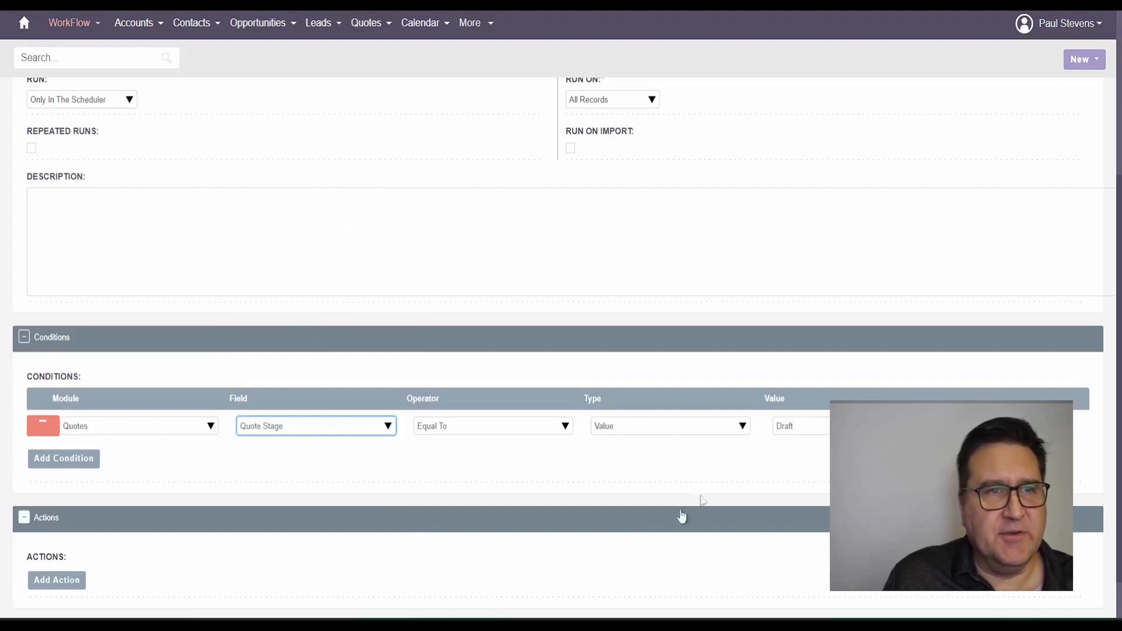
Set the Quote Stage condition to compare with the value Delivered
{"action": "left_click", "coordinate": [630, 431]}
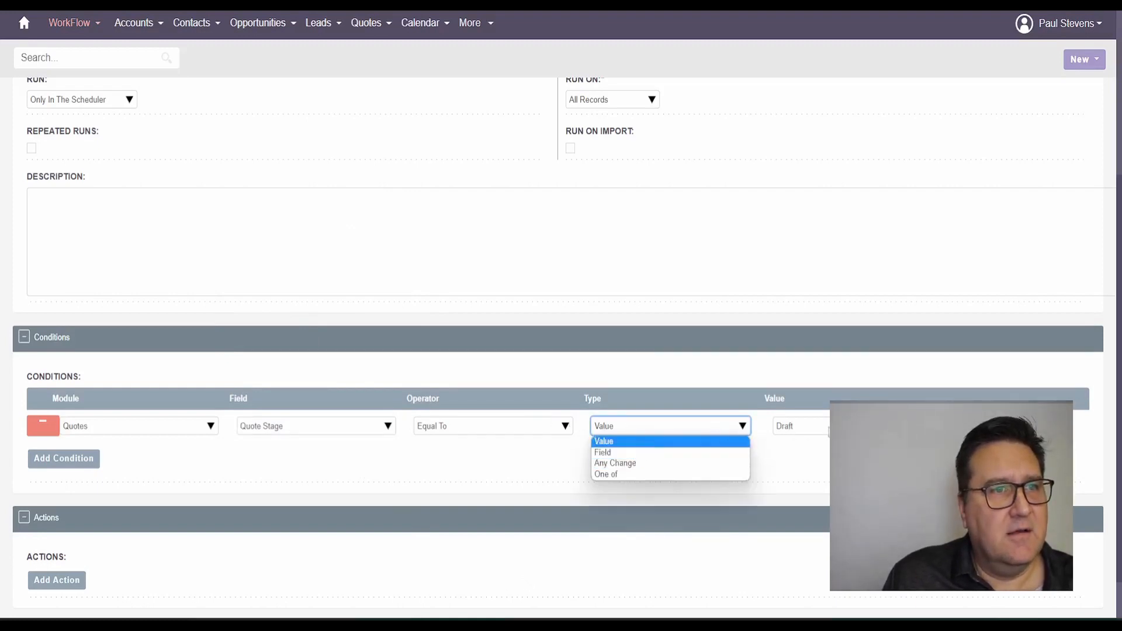
{"action": "left_click", "coordinate": [651, 442]}
{"action": "left_click", "coordinate": [799, 426]}
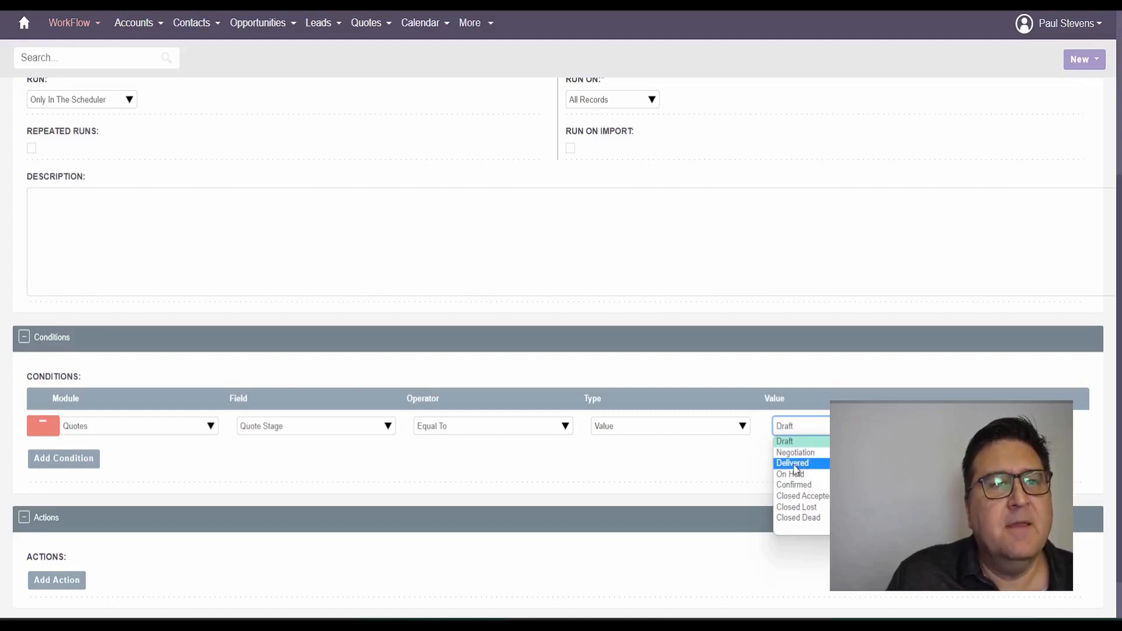
{"action": "left_click", "coordinate": [818, 463]}
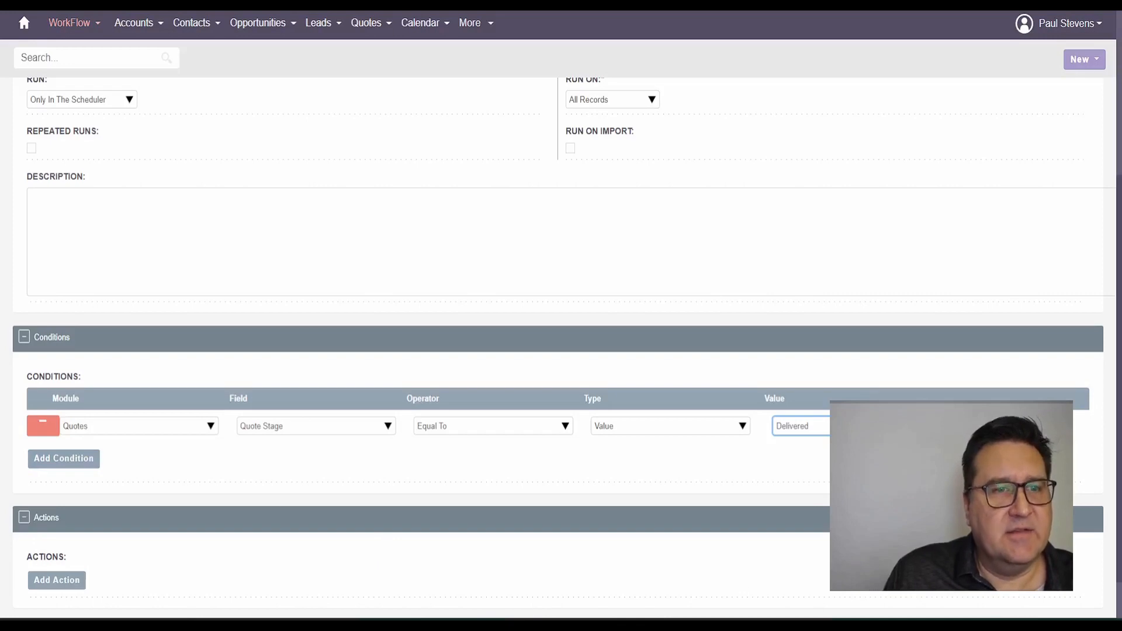
{"action": "left_click", "coordinate": [844, 627]}
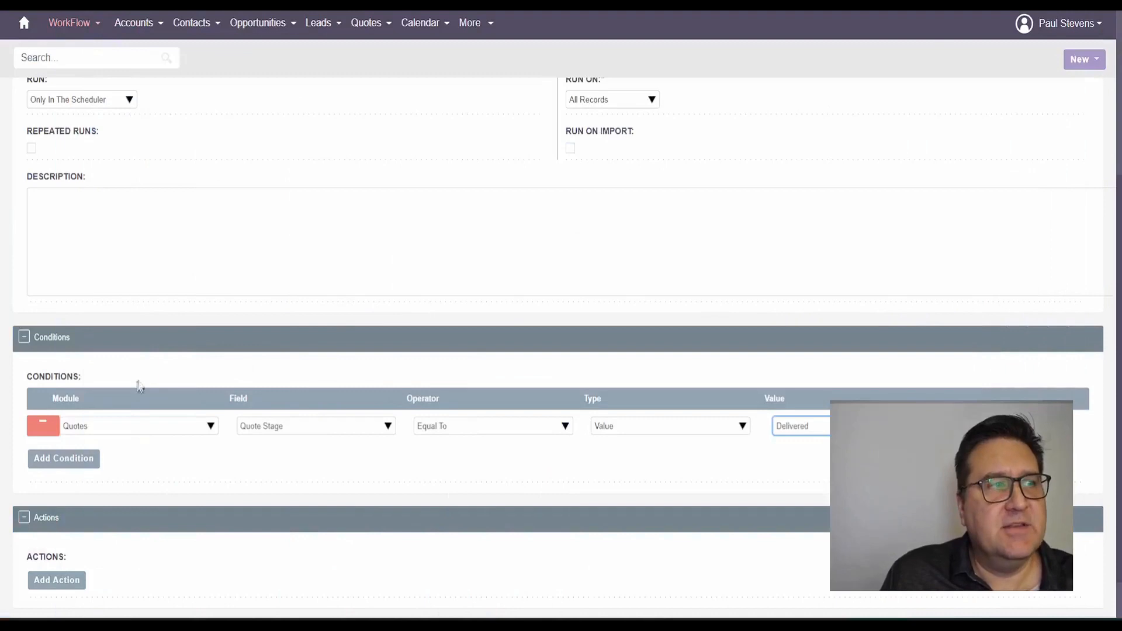
Add a second Quotes condition on the Date Created field with the comparison type Date
{"action": "left_click", "coordinate": [64, 460]}
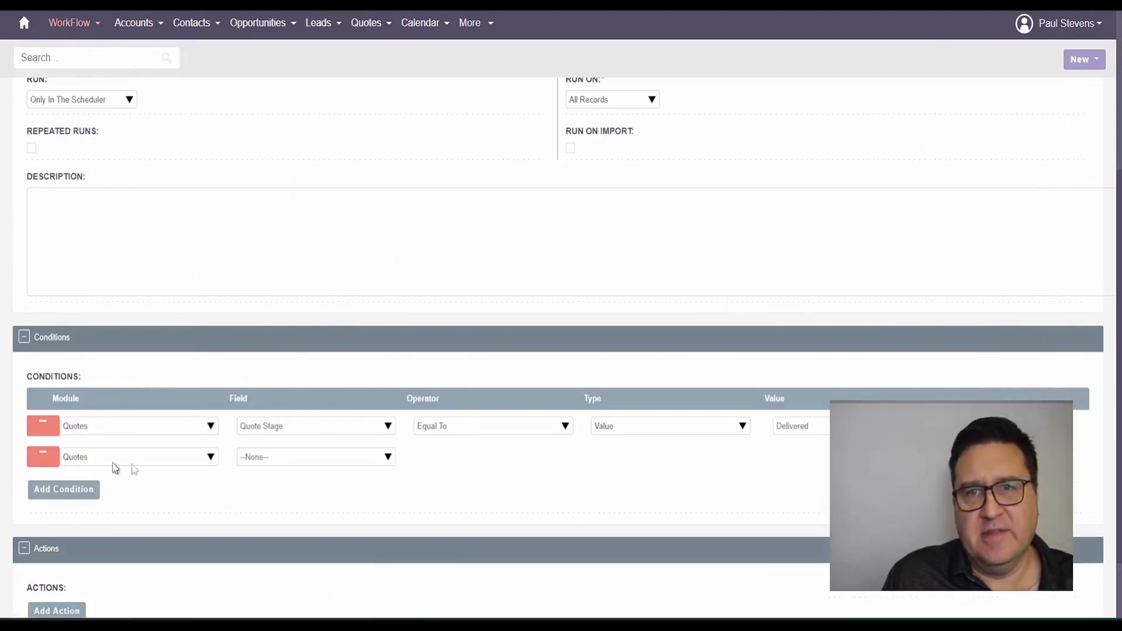
{"action": "left_click", "coordinate": [325, 459]}
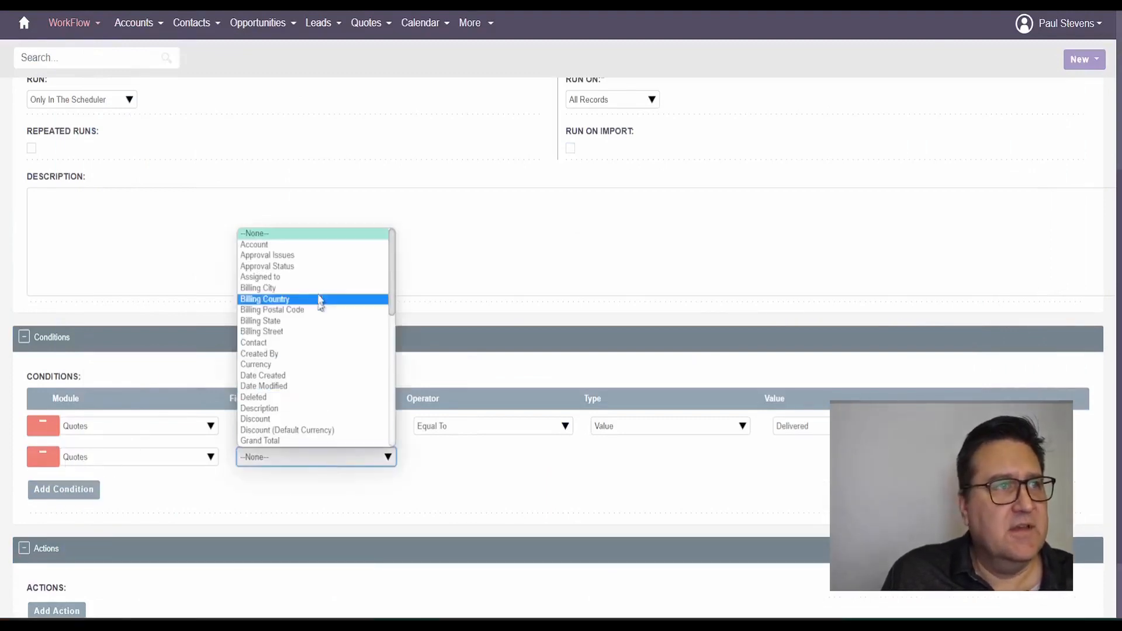
{"action": "left_click", "coordinate": [331, 379]}
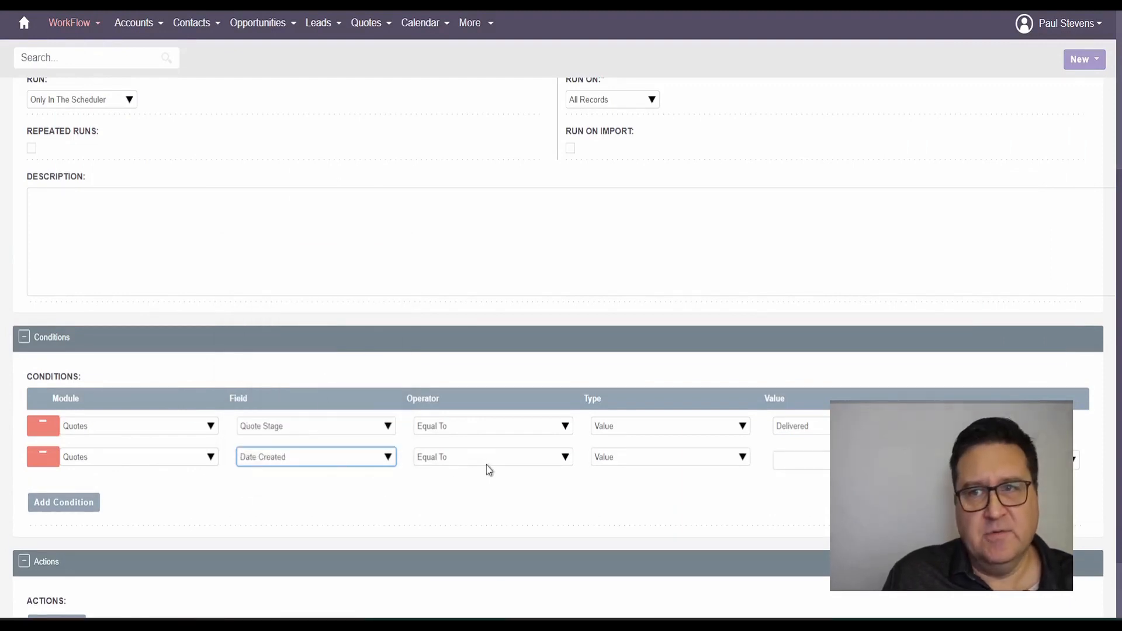
{"action": "left_click", "coordinate": [658, 457]}
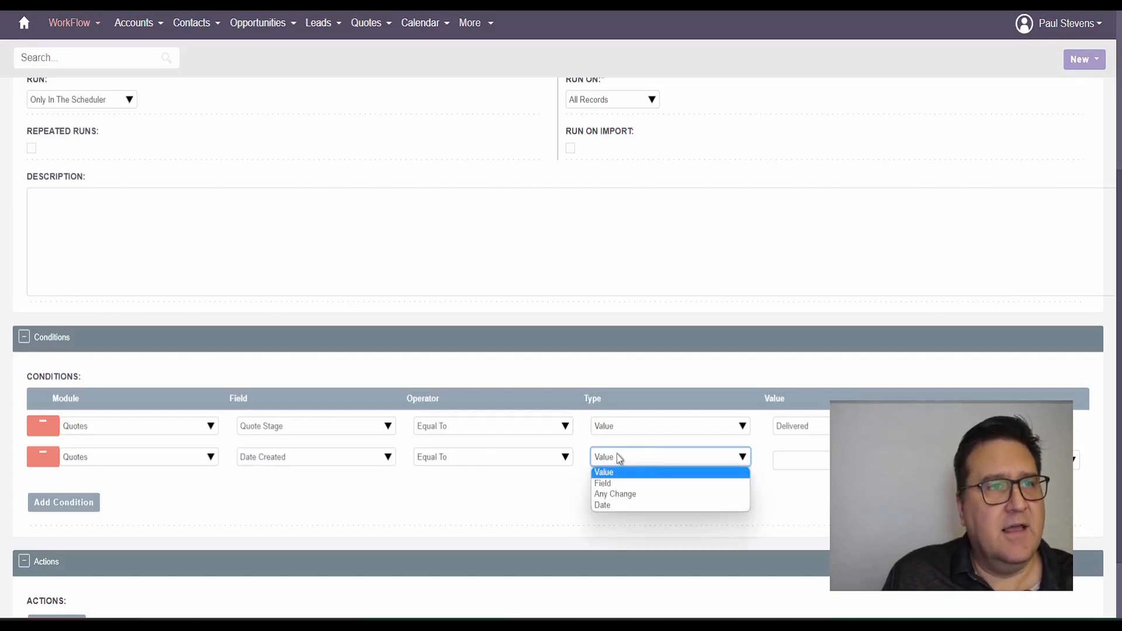
{"action": "left_click", "coordinate": [619, 504]}
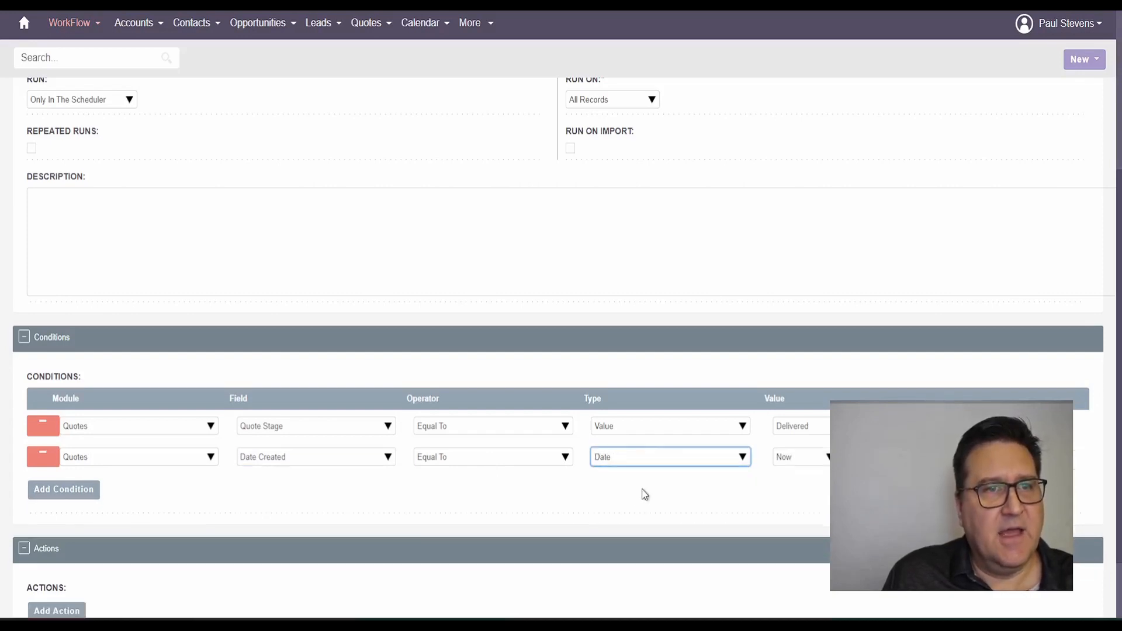
Set the Date Created condition's value to Today minus 3 Days
{"action": "left_click", "coordinate": [809, 464]}
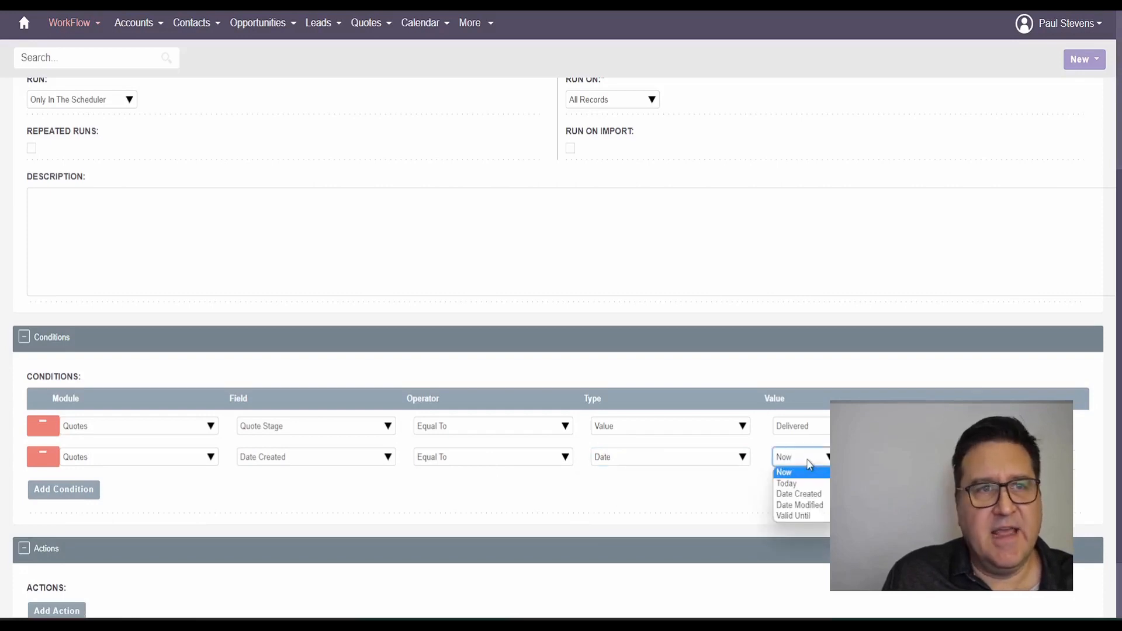
{"action": "left_click", "coordinate": [796, 492]}
{"action": "left_click", "coordinate": [868, 457]}
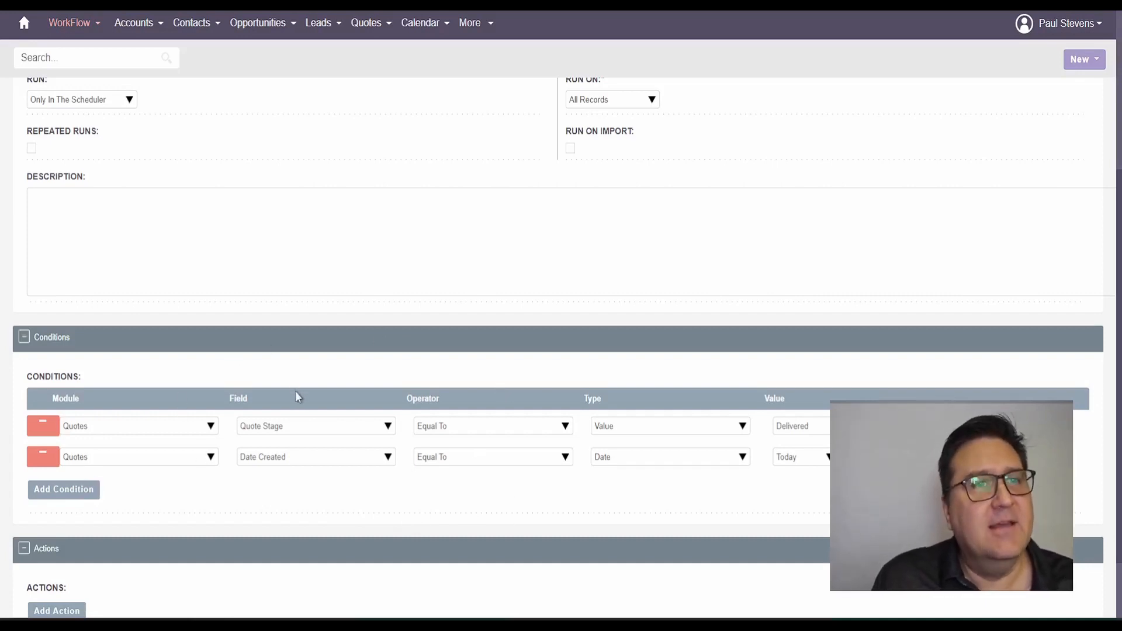
{"action": "scroll", "coordinate": [374, 317], "scroll_direction": "down", "scroll_amount": 1}
{"action": "scroll", "coordinate": [374, 317], "scroll_direction": "down", "scroll_amount": 1}
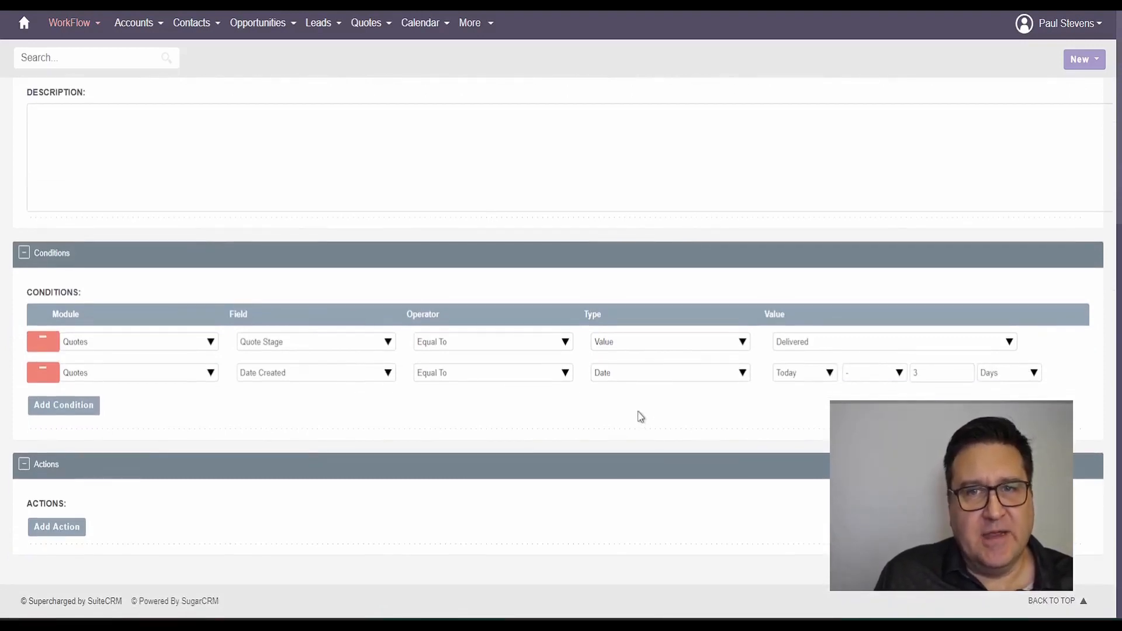
Add a Send Email action to the workflow and name it "Send FU Email #1"
{"action": "left_click", "coordinate": [57, 528]}
{"action": "scroll", "coordinate": [268, 370], "scroll_direction": "down", "scroll_amount": 2}
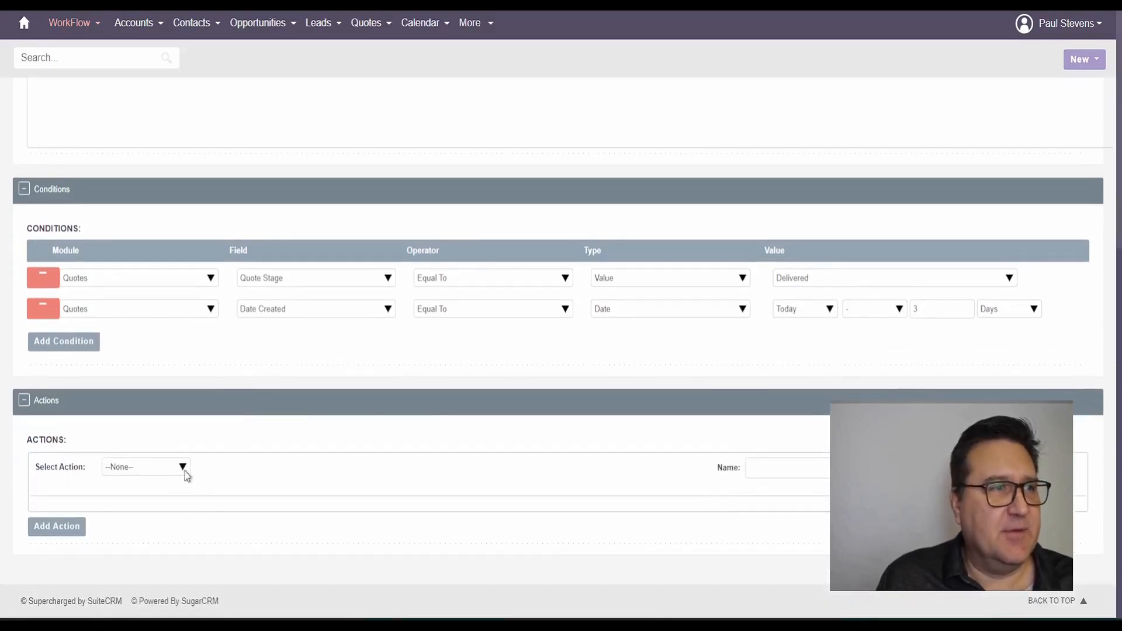
{"action": "left_click", "coordinate": [183, 467]}
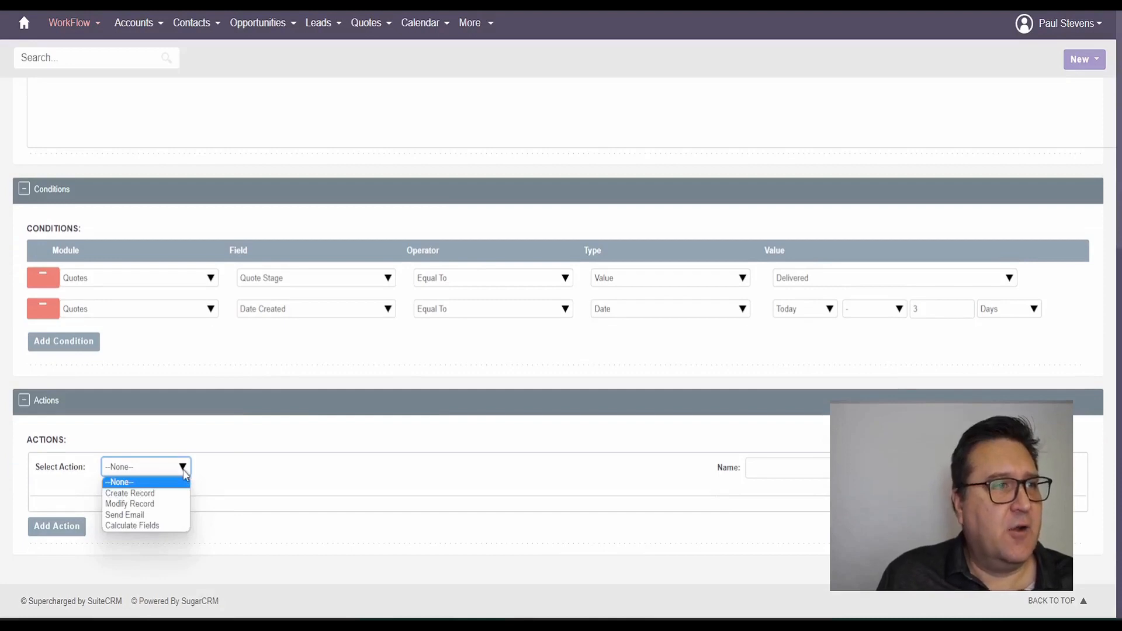
{"action": "left_click", "coordinate": [164, 515]}
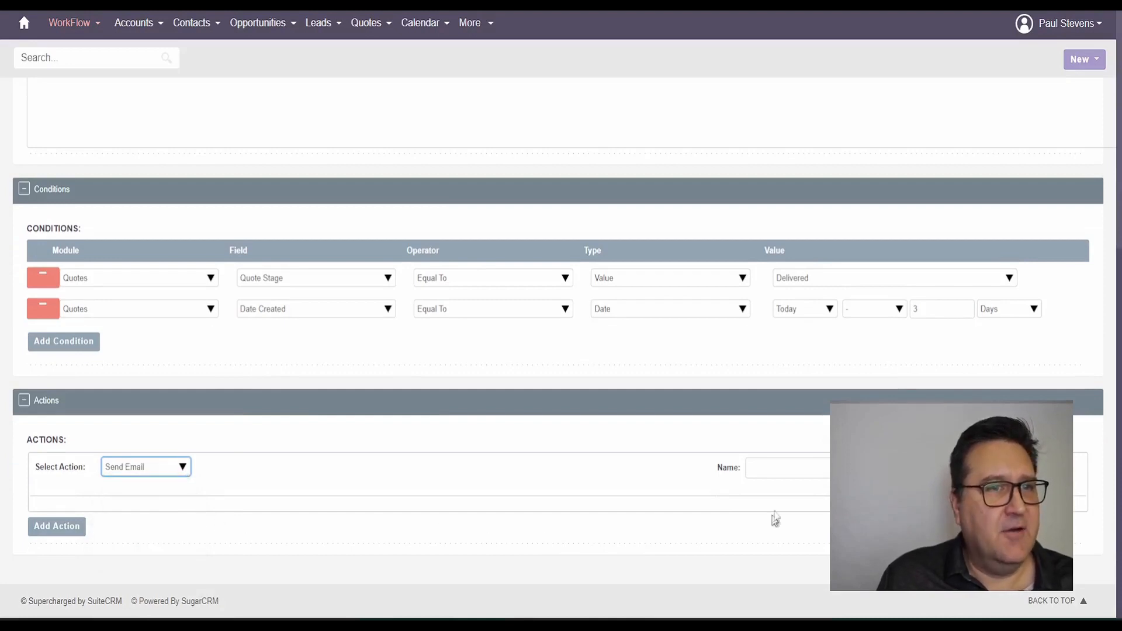
{"action": "left_click", "coordinate": [794, 468]}
{"action": "type", "text": "Sen"}
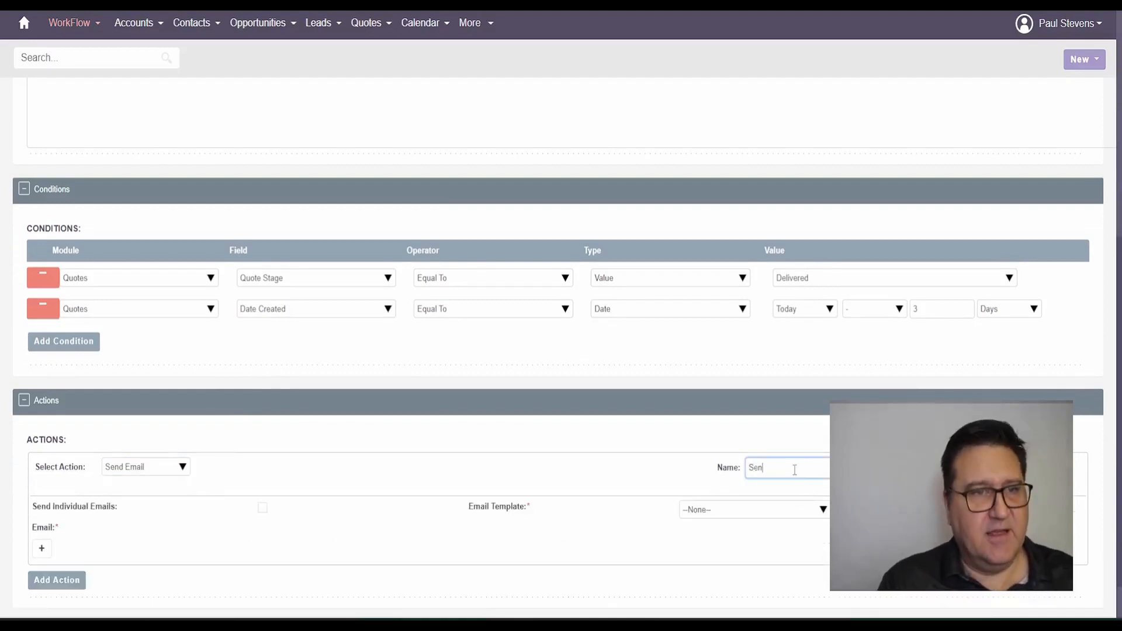
{"action": "type", "text": "d FY"}
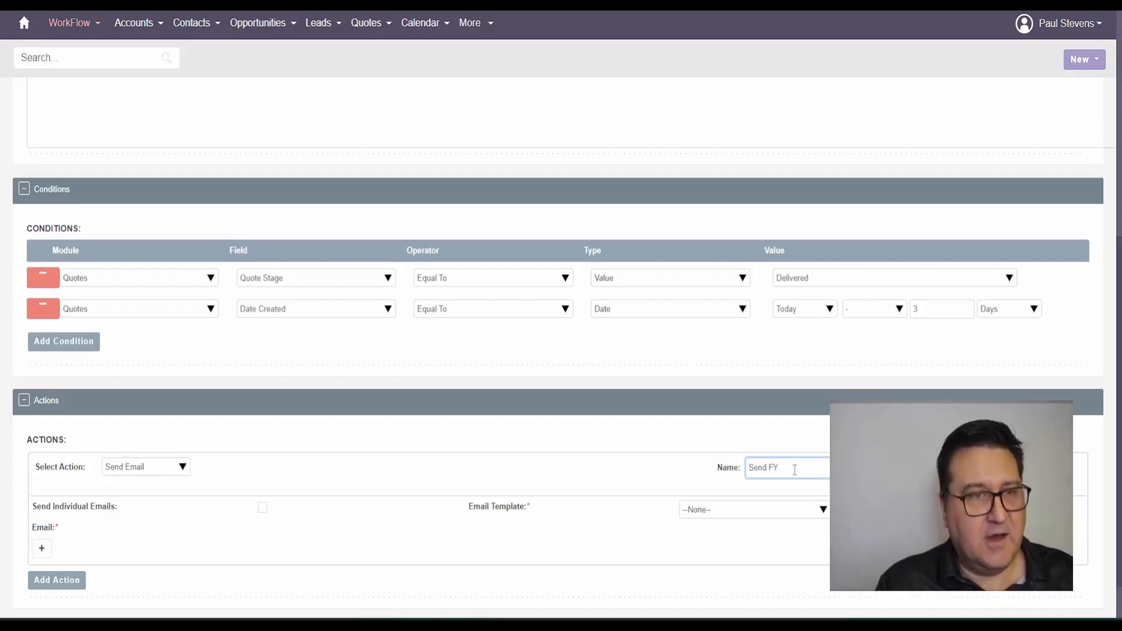
{"action": "key", "text": "BackSpace"}
{"action": "type", "text": "U Email #1"}
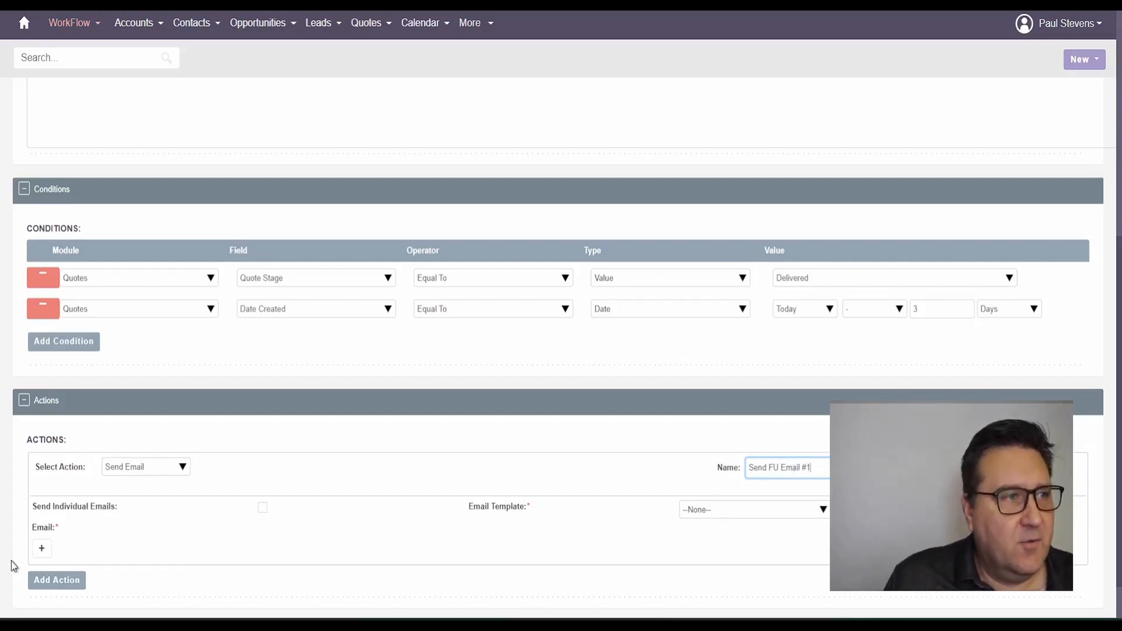
Add a To recipient to the email action using the related field Contacts : Contacts
{"action": "left_click", "coordinate": [41, 553]}
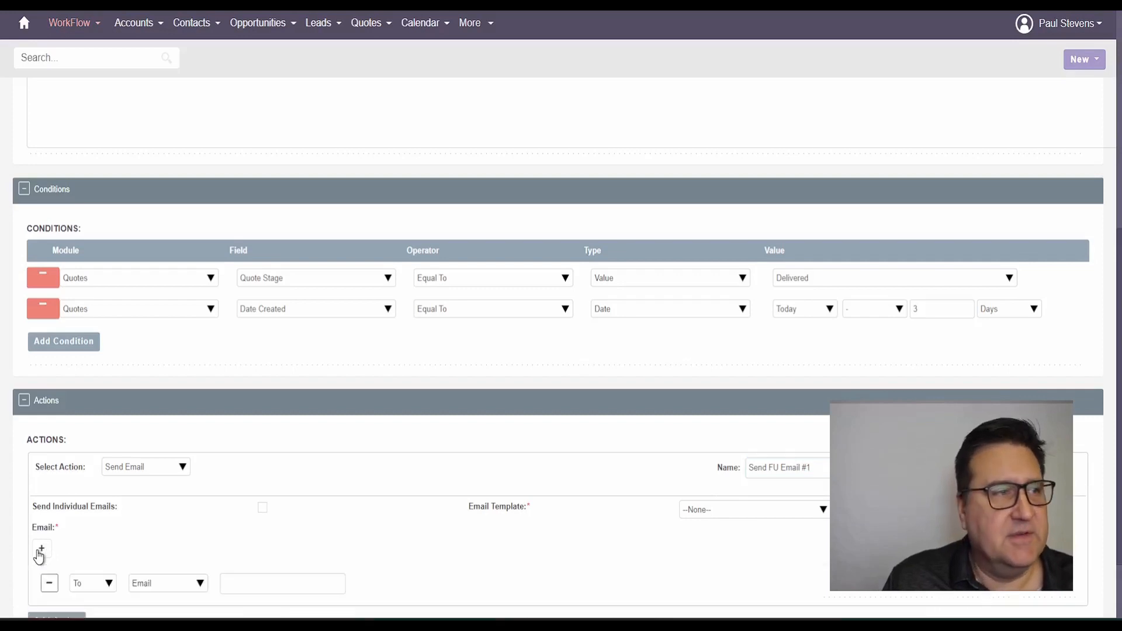
{"action": "scroll", "coordinate": [292, 514], "scroll_direction": "down", "scroll_amount": 2}
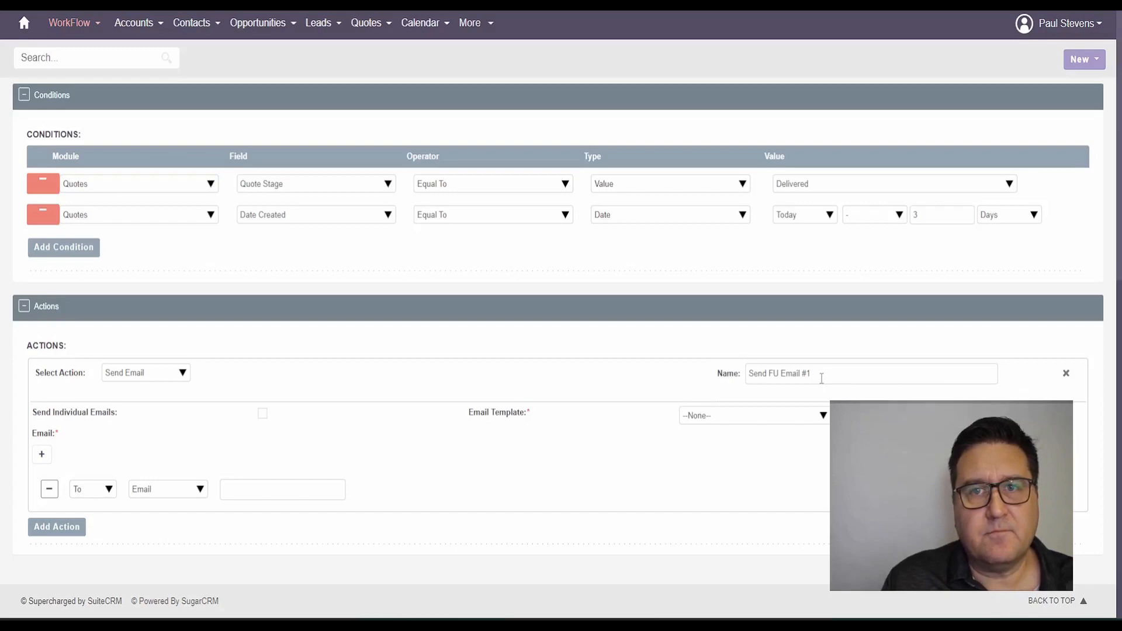
{"action": "left_click", "coordinate": [171, 493]}
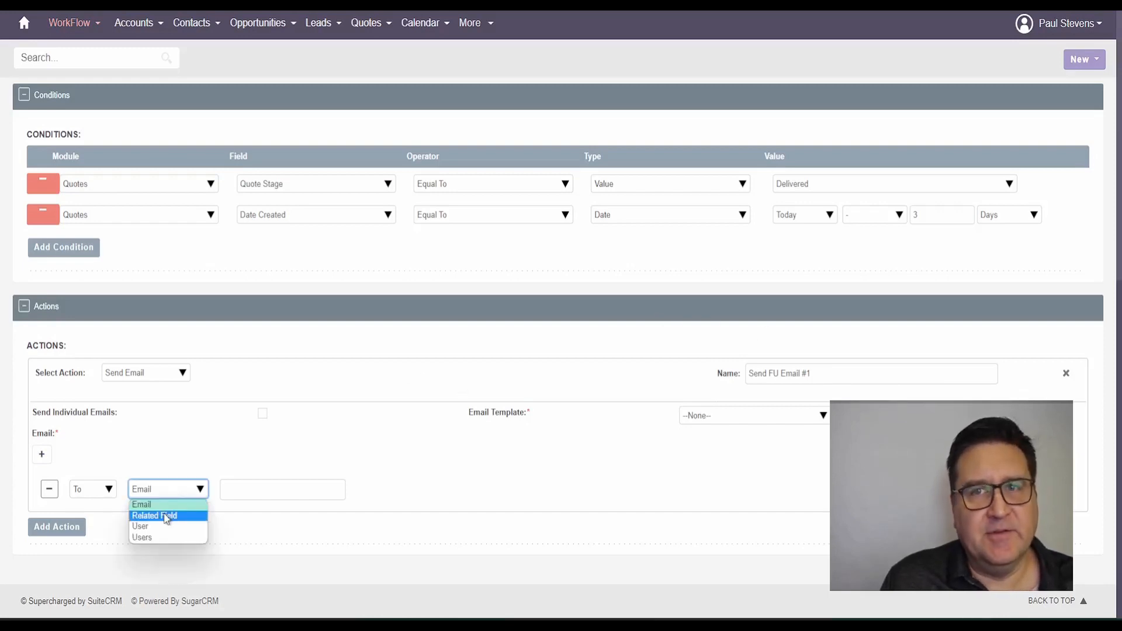
{"action": "left_click", "coordinate": [167, 518]}
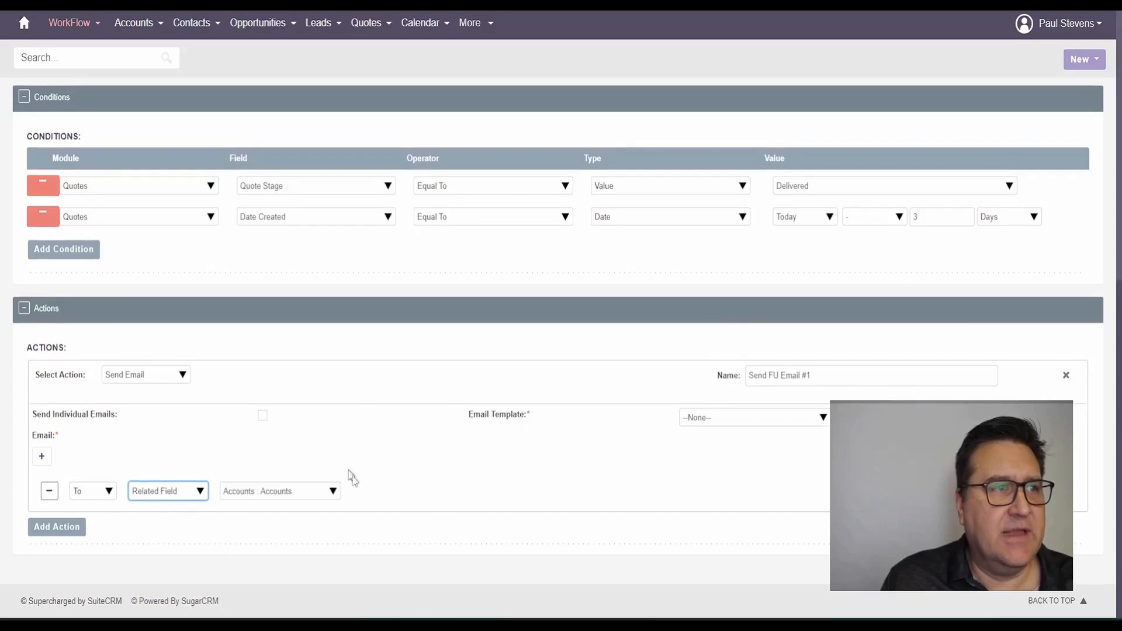
{"action": "left_click", "coordinate": [333, 492]}
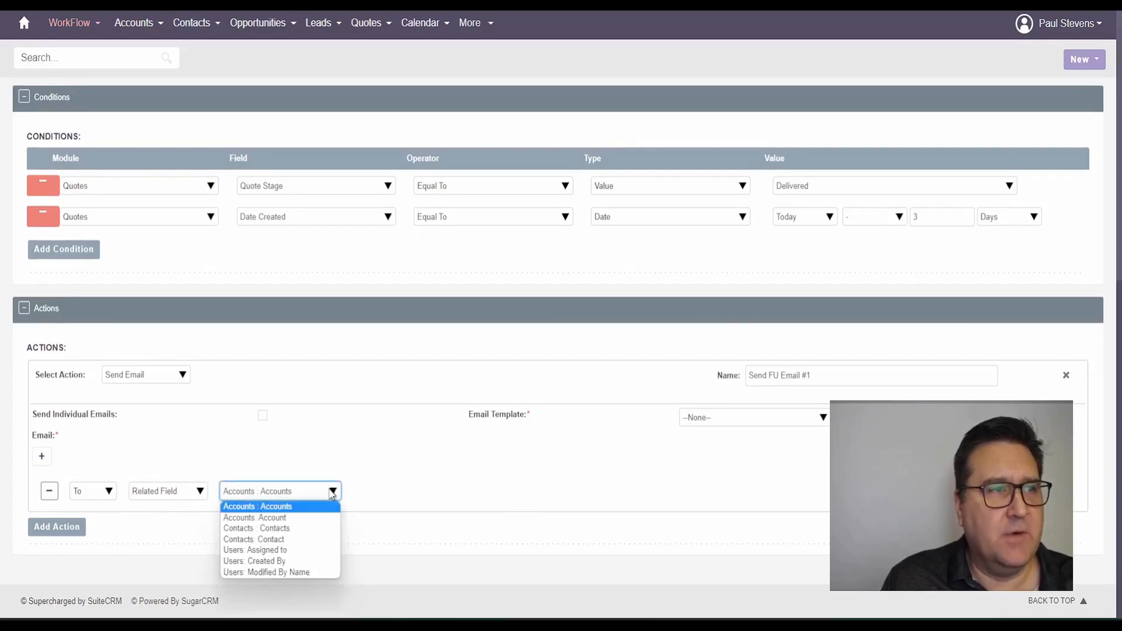
{"action": "left_click", "coordinate": [316, 529]}
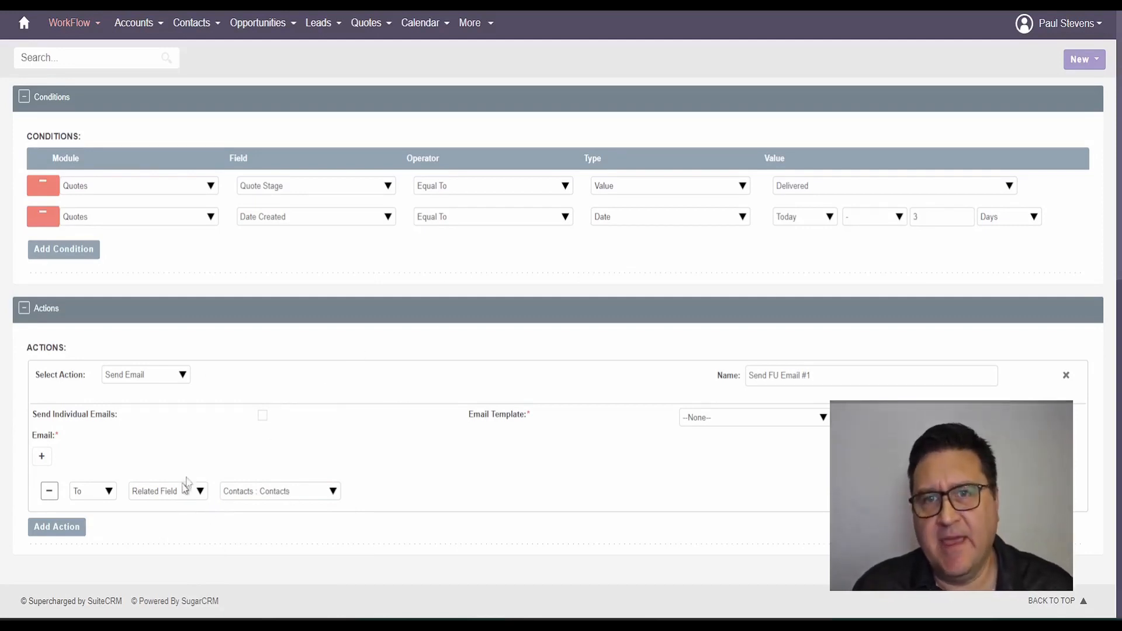
Add a second To recipient using the related field Users: Assigned to
{"action": "left_click", "coordinate": [42, 459]}
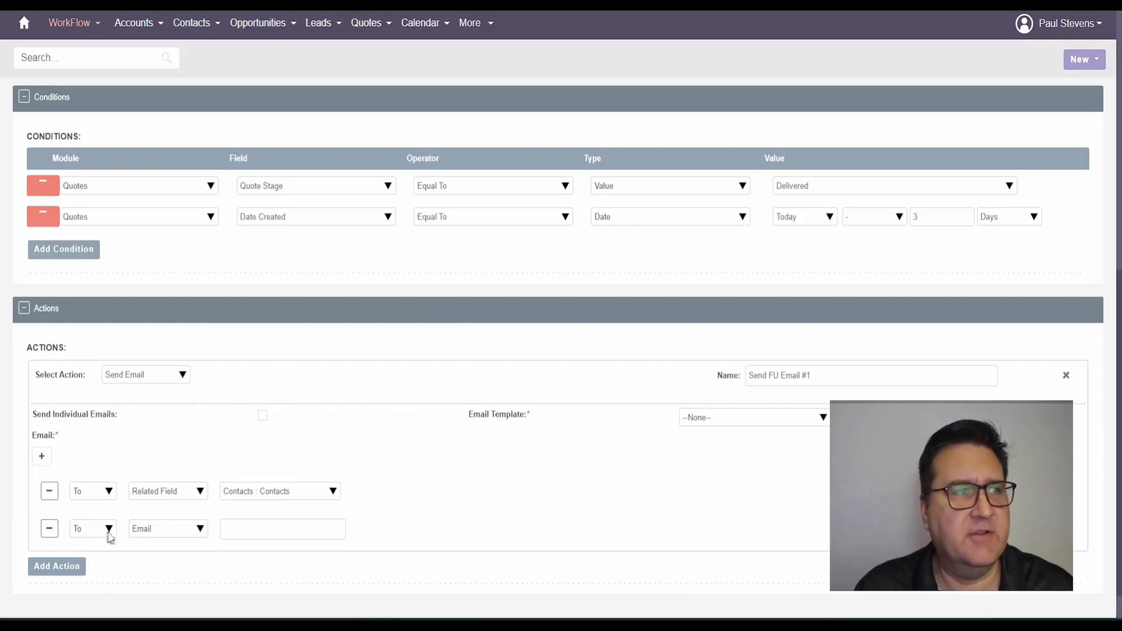
{"action": "left_click", "coordinate": [155, 537]}
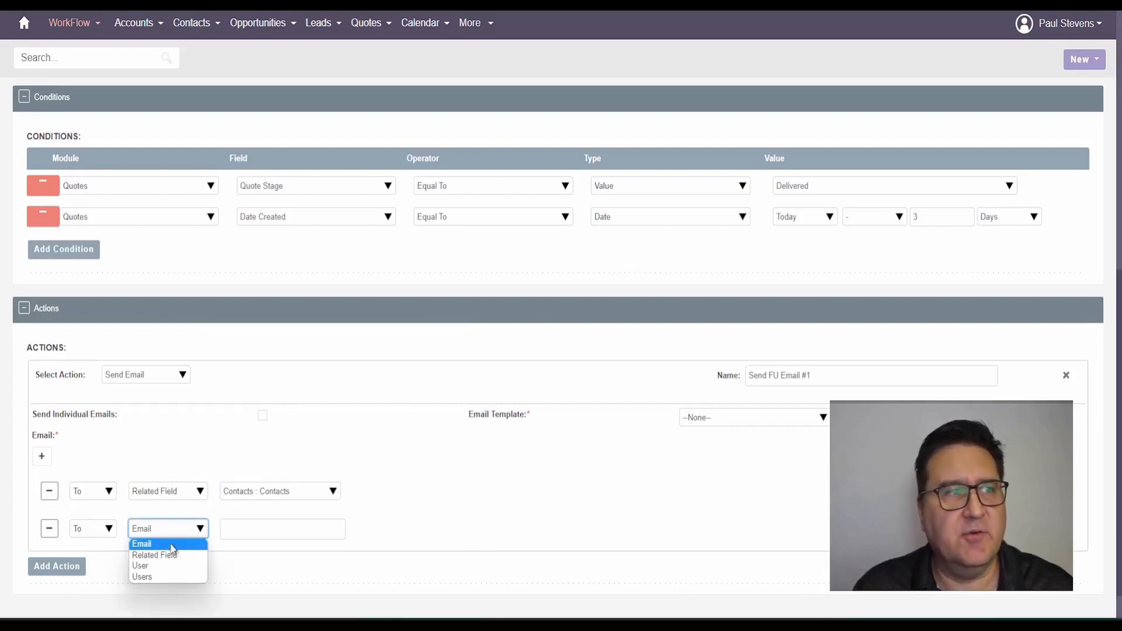
{"action": "left_click", "coordinate": [158, 552]}
{"action": "left_click", "coordinate": [302, 533]}
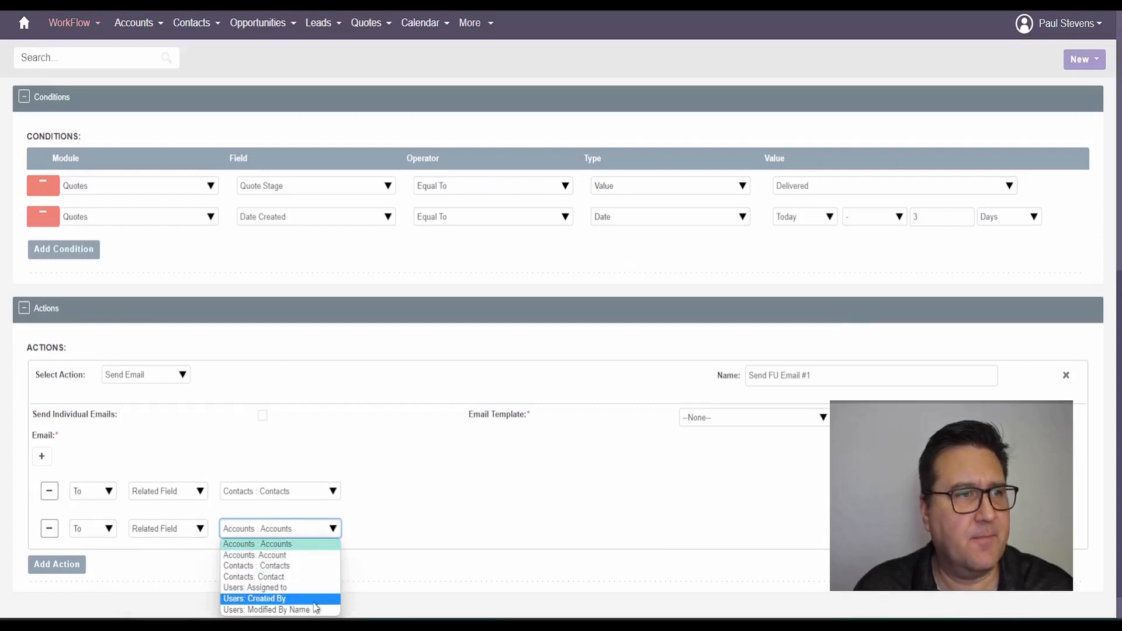
{"action": "left_click", "coordinate": [328, 587]}
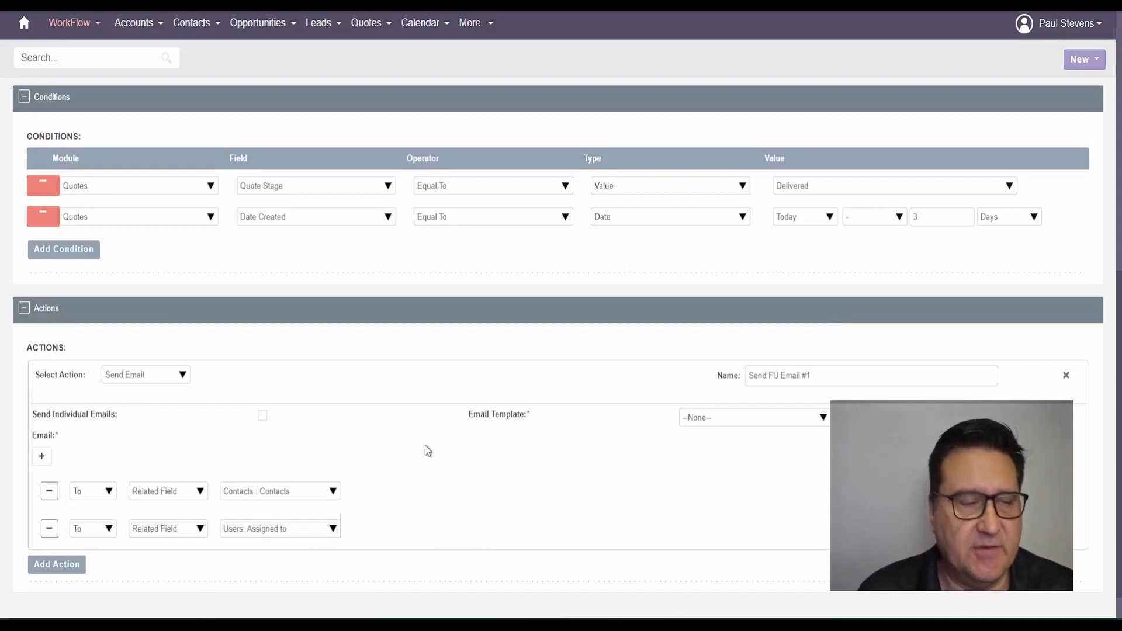
Set the email action's template to Quote Follow Up #1
{"action": "scroll", "coordinate": [443, 422], "scroll_direction": "up", "scroll_amount": 1}
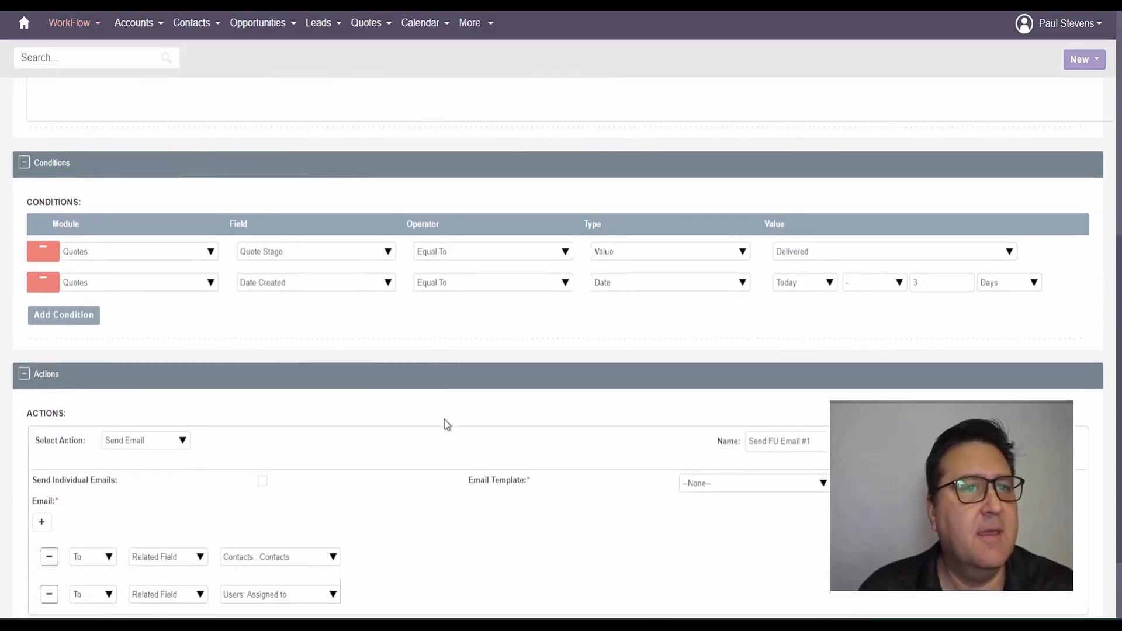
{"action": "scroll", "coordinate": [448, 424], "scroll_direction": "down", "scroll_amount": 2}
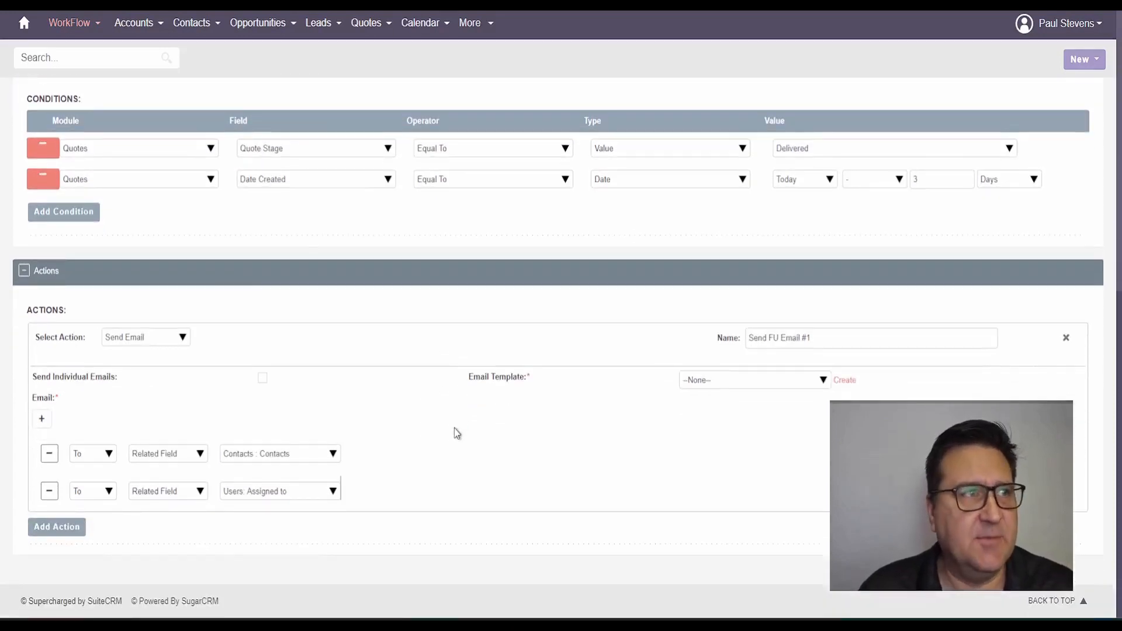
{"action": "scroll", "coordinate": [454, 427], "scroll_direction": "up", "scroll_amount": 4}
{"action": "scroll", "coordinate": [799, 393], "scroll_direction": "down", "scroll_amount": 4}
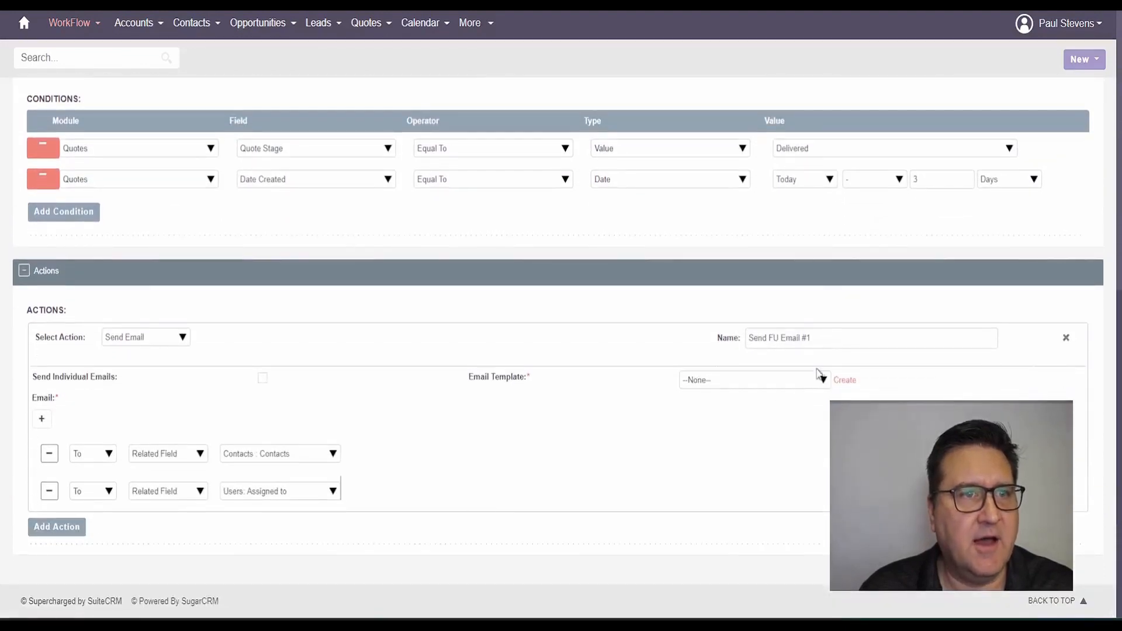
{"action": "left_click", "coordinate": [818, 377]}
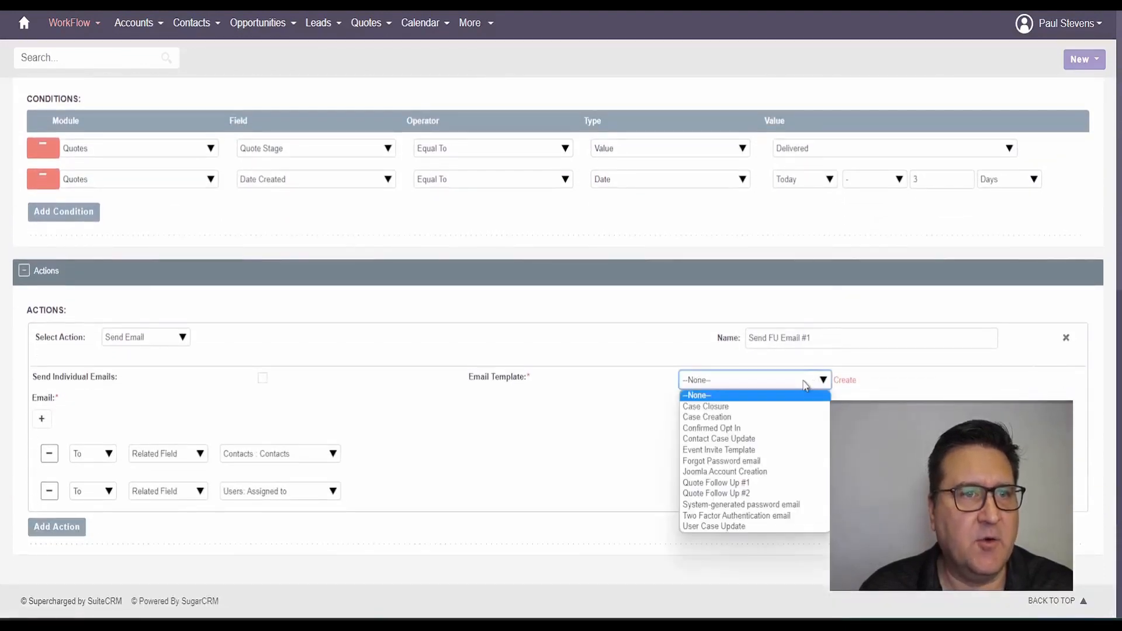
{"action": "left_click", "coordinate": [778, 485]}
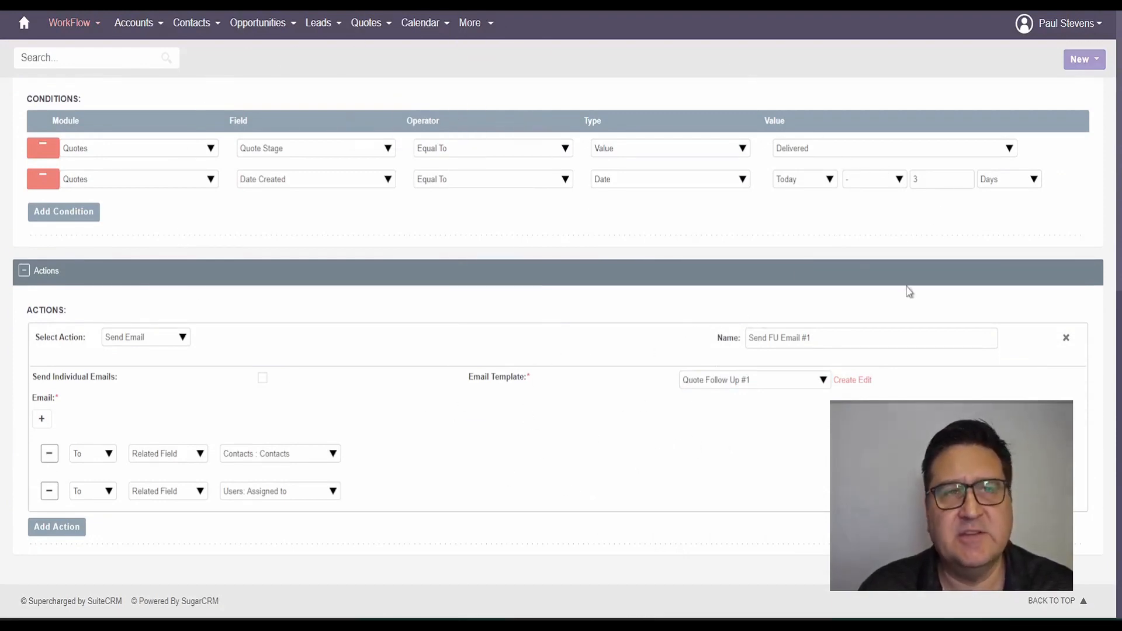
Review the available Quote Stage values without changing the condition, and save the workflow
{"action": "left_click", "coordinate": [808, 152]}
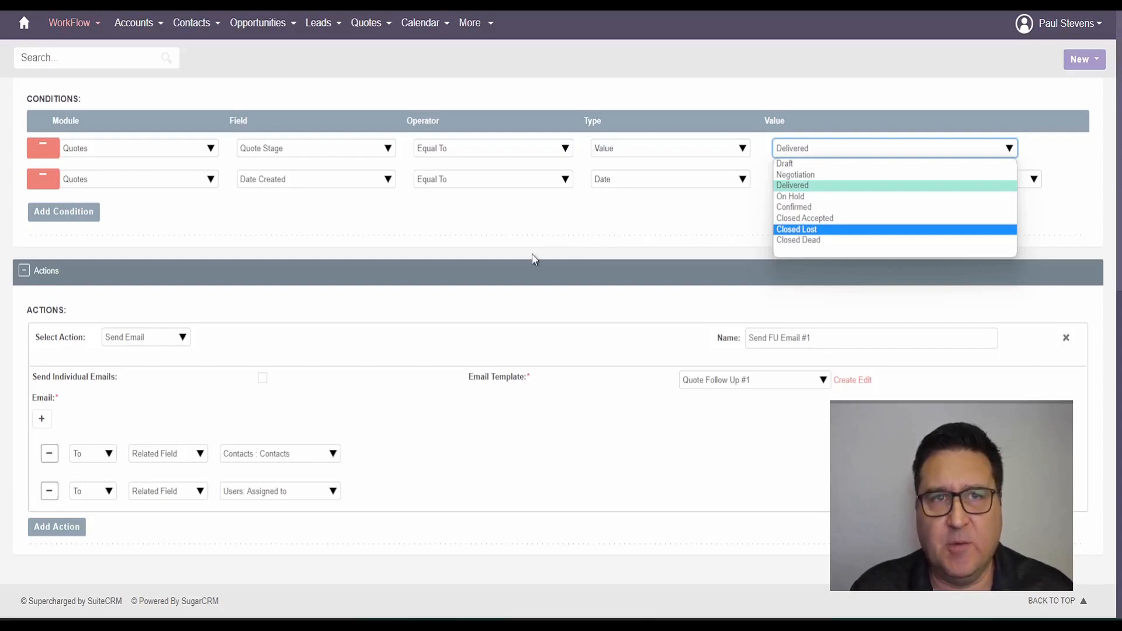
{"action": "left_click", "coordinate": [561, 232]}
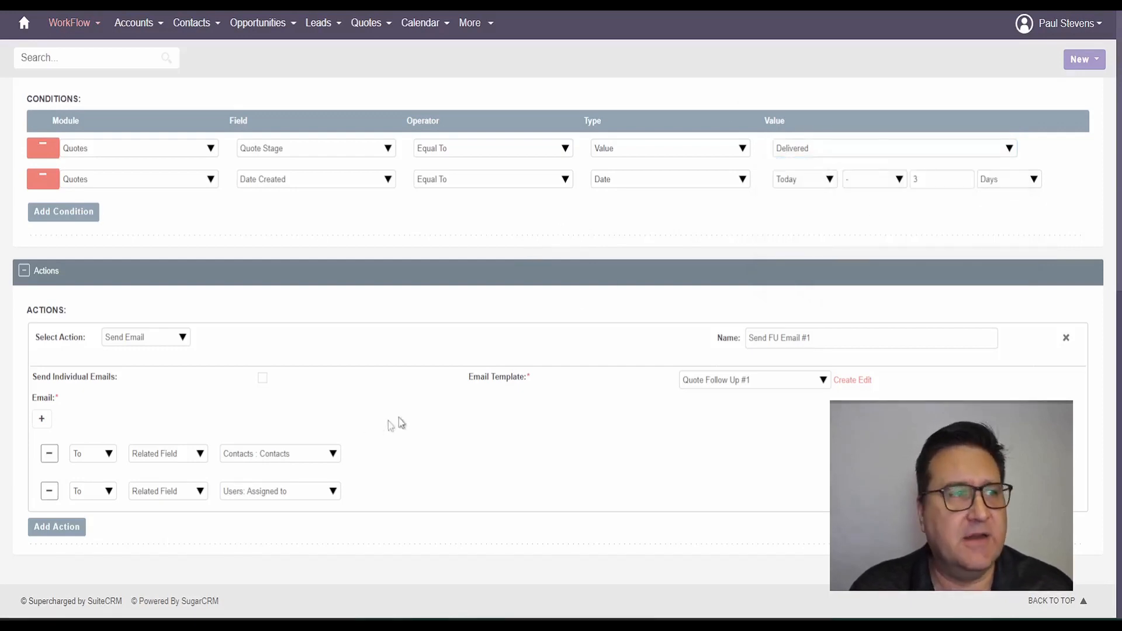
{"action": "scroll", "coordinate": [247, 243], "scroll_direction": "up", "scroll_amount": 8}
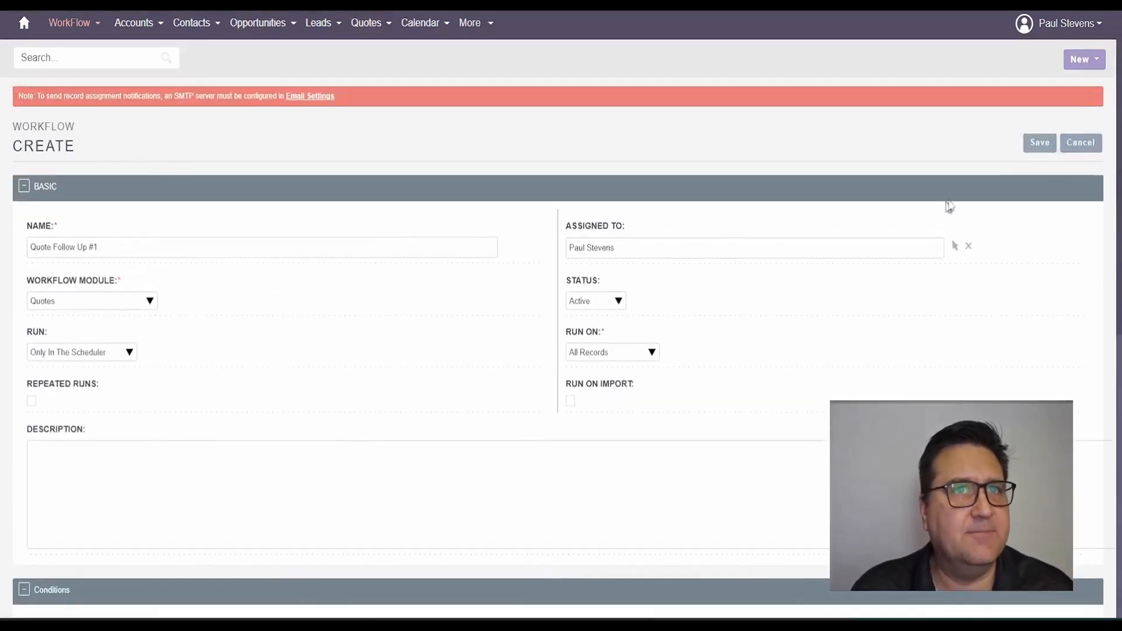
{"action": "left_click", "coordinate": [1043, 146]}
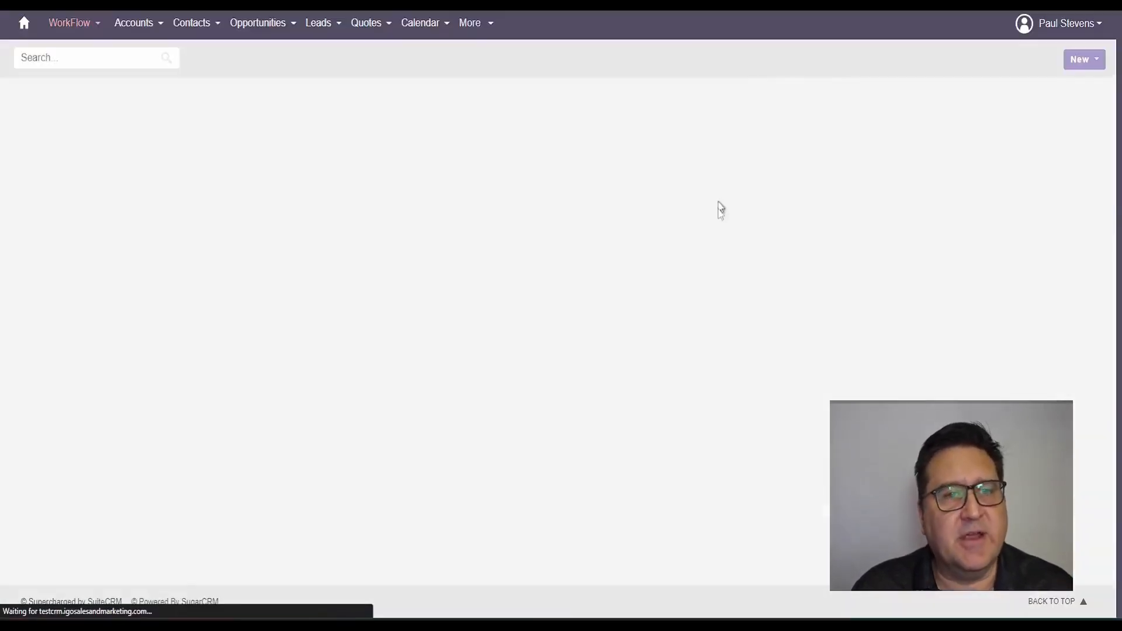
Switch to PowerPoint to check the Quote Follow Up Workflow diagram, and return to SuiteCRM
{"action": "key", "text": "alt+Tab"}
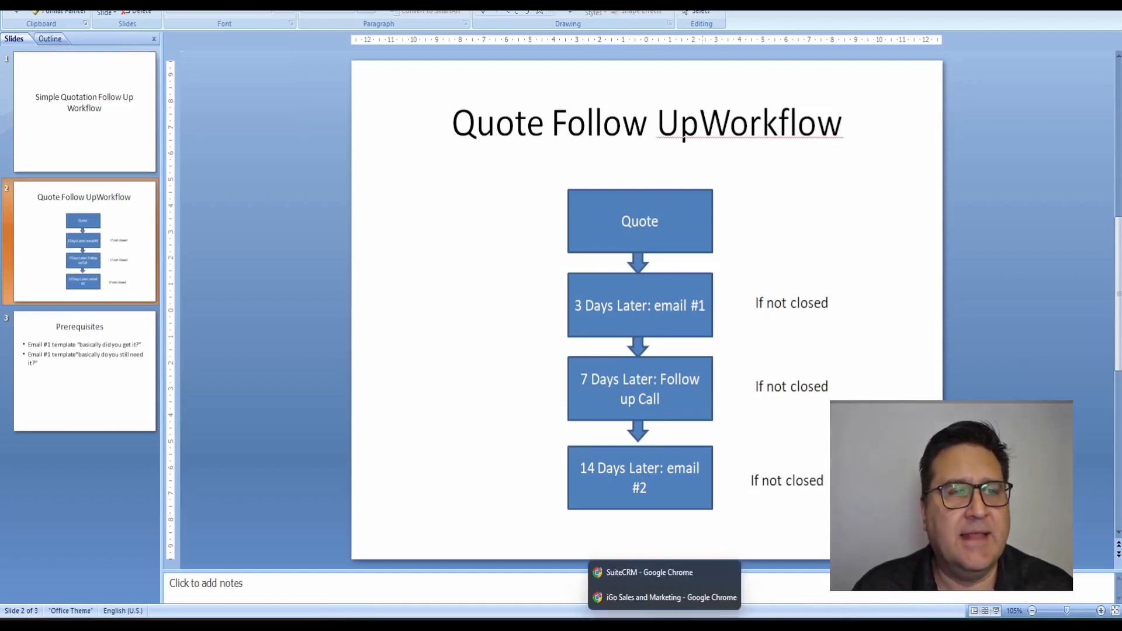
{"action": "mouse_move", "coordinate": [664, 623]}
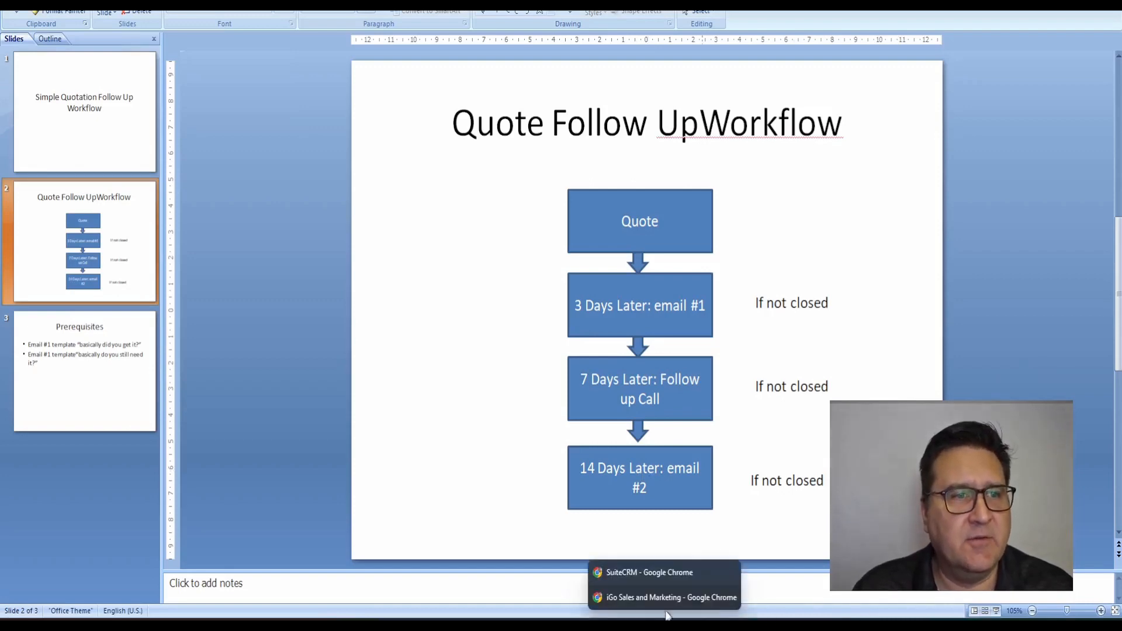
{"action": "left_click", "coordinate": [653, 572]}
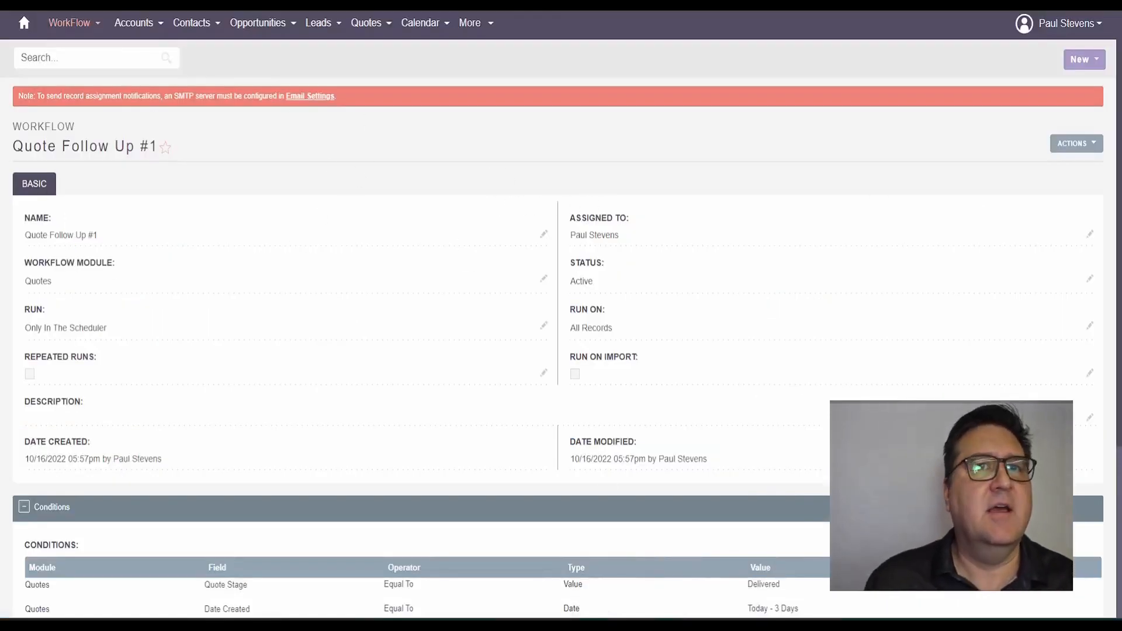
Duplicate the Quote Follow Up #1 workflow and rename the copy "Quote Follow Up #2"
{"action": "left_click", "coordinate": [1091, 146]}
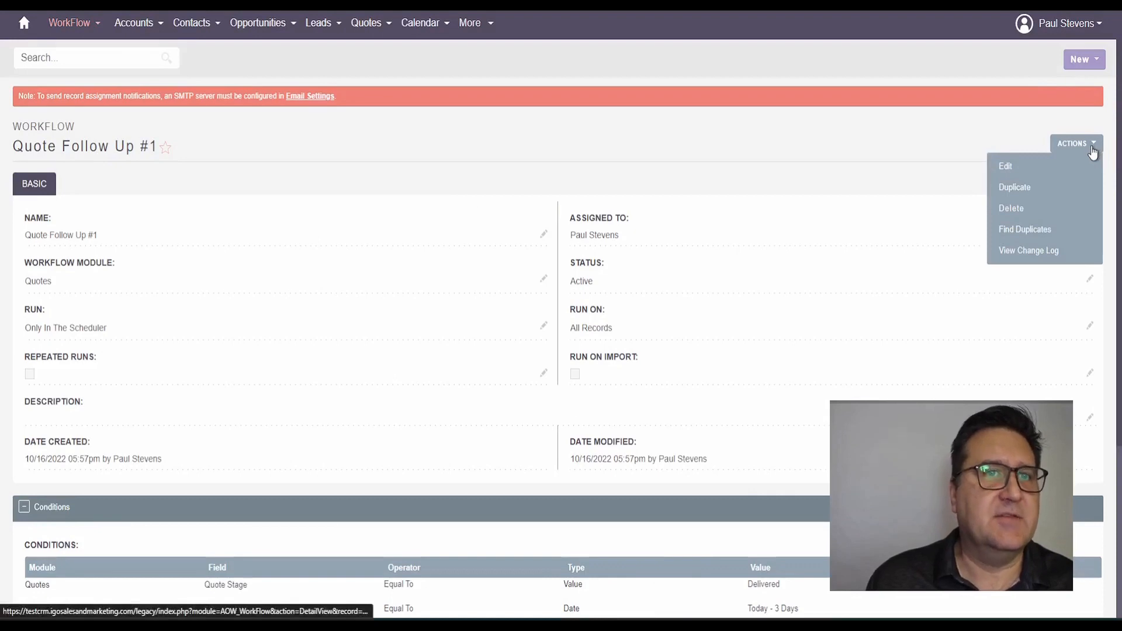
{"action": "left_click", "coordinate": [1039, 193]}
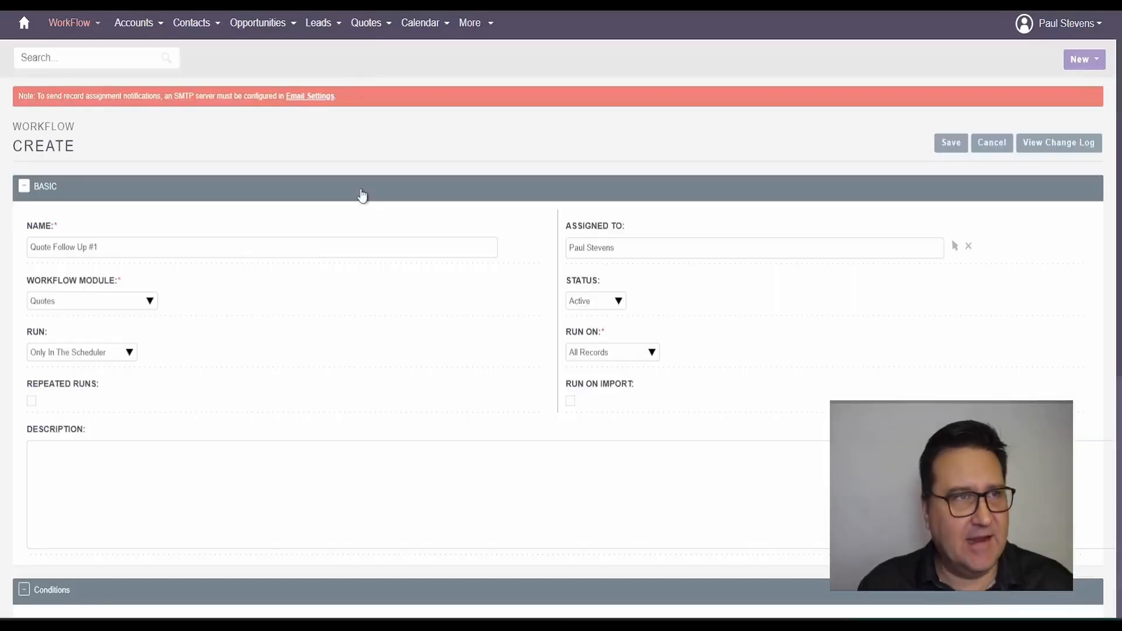
{"action": "left_click", "coordinate": [148, 249]}
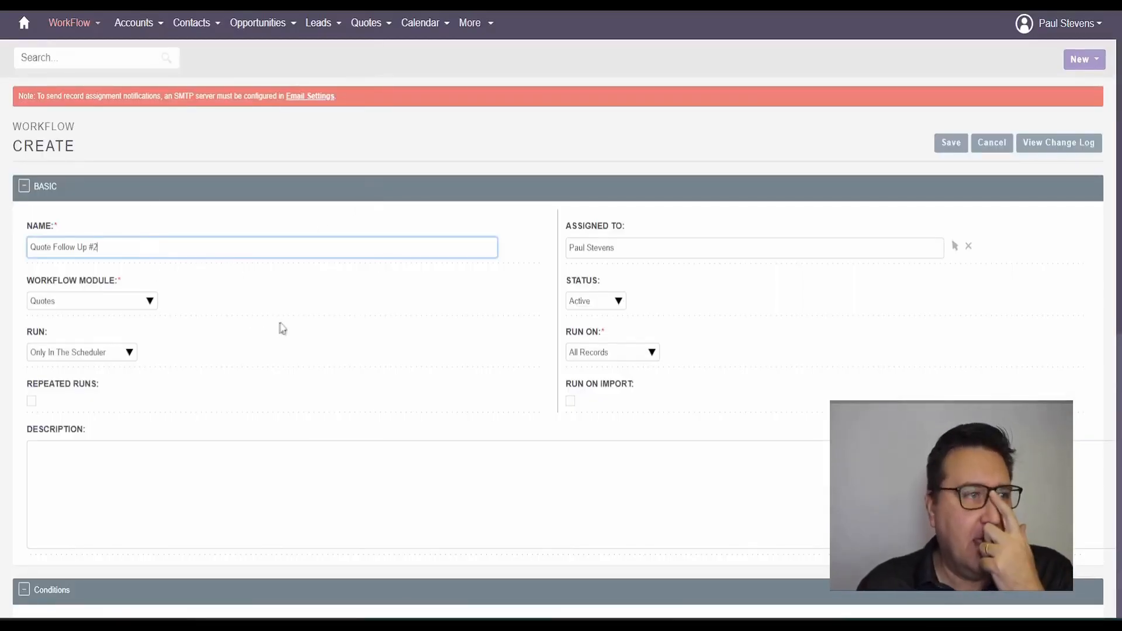
Check the second follow-up's timing on the PowerPoint diagram and return to the duplicated workflow's conditions in SuiteCRM
{"action": "scroll", "coordinate": [299, 290], "scroll_direction": "down", "scroll_amount": 5}
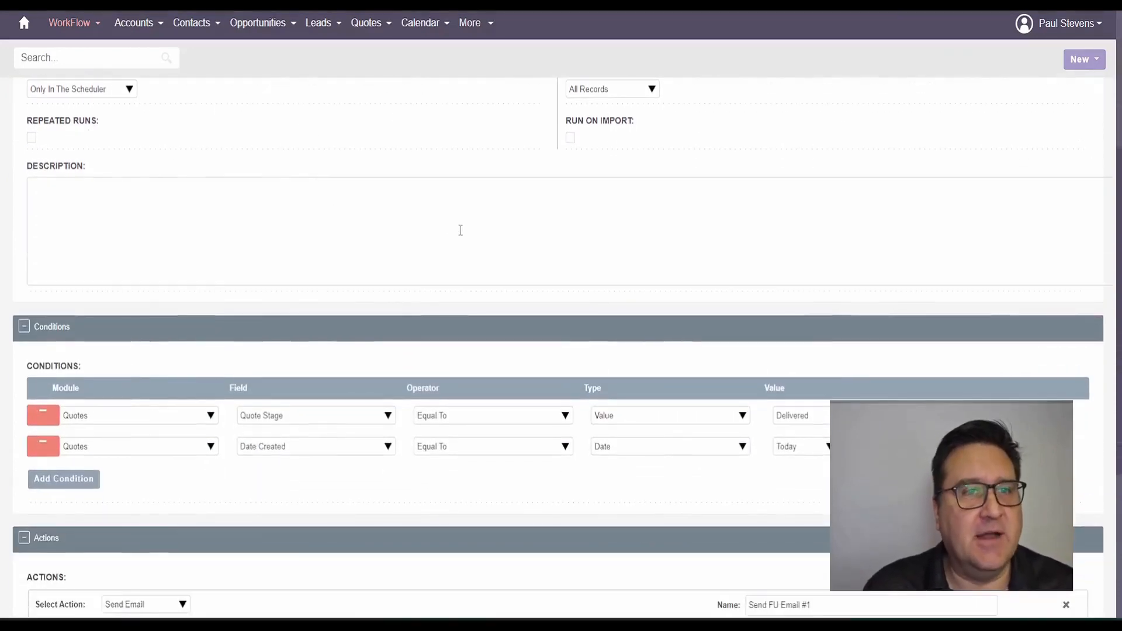
{"action": "left_click", "coordinate": [871, 624]}
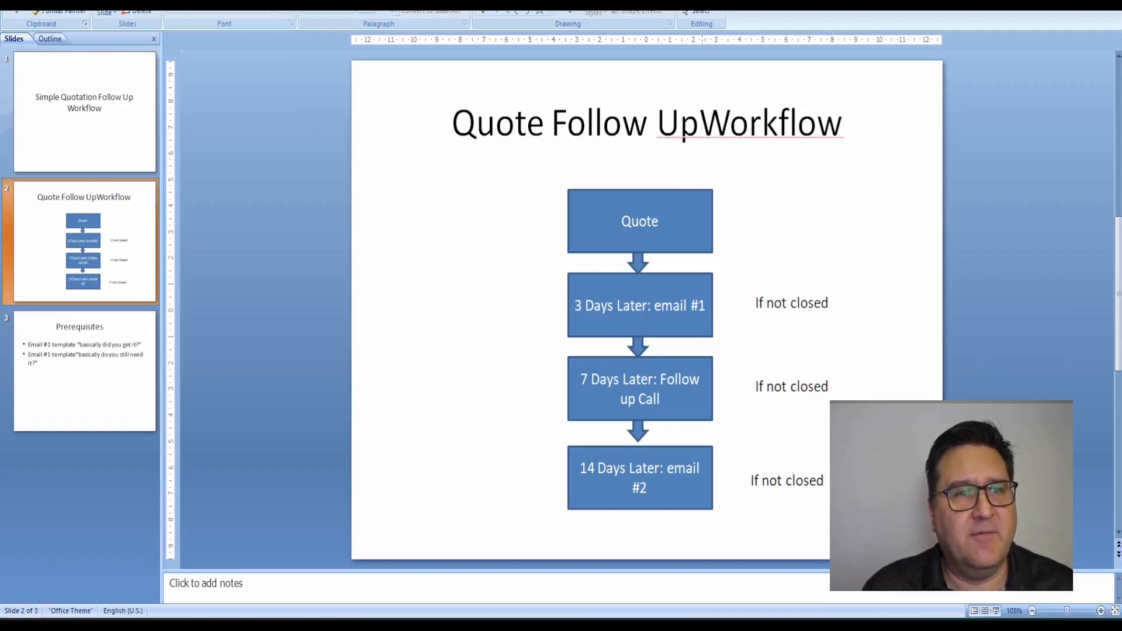
{"action": "key", "text": "alt+Tab"}
{"action": "scroll", "coordinate": [651, 409], "scroll_direction": "up", "scroll_amount": 3}
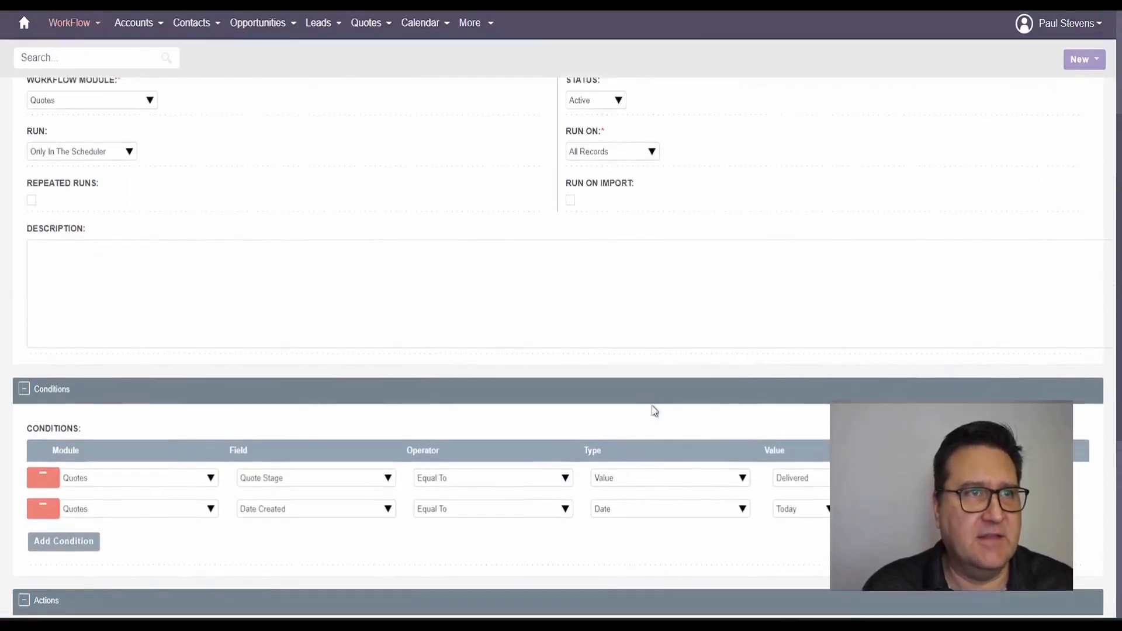
{"action": "scroll", "coordinate": [655, 432], "scroll_direction": "down", "scroll_amount": 3}
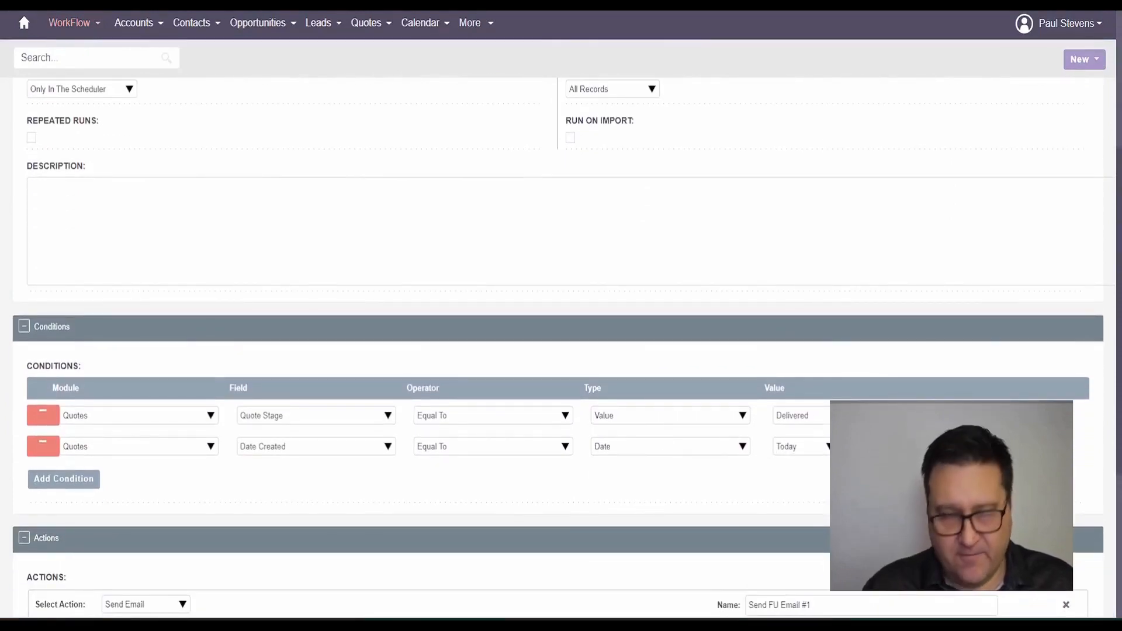
Choose the Quote Follow Up #2 email template for the Send Email action and save the duplicated workflow
{"action": "scroll", "coordinate": [605, 473], "scroll_direction": "down", "scroll_amount": 4}
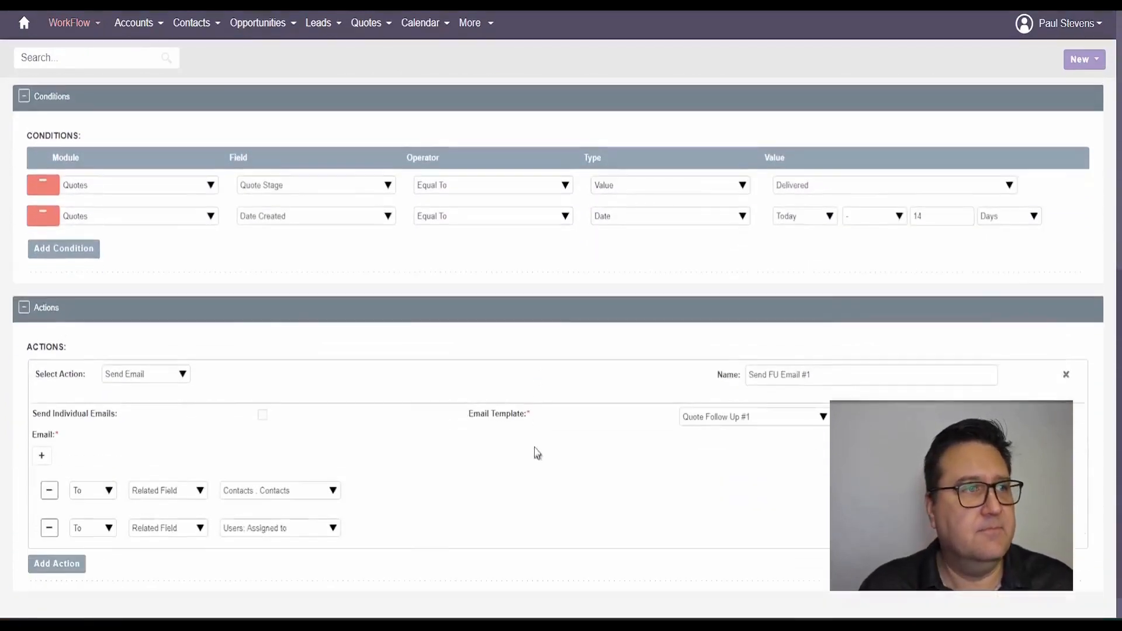
{"action": "scroll", "coordinate": [536, 453], "scroll_direction": "down", "scroll_amount": 1}
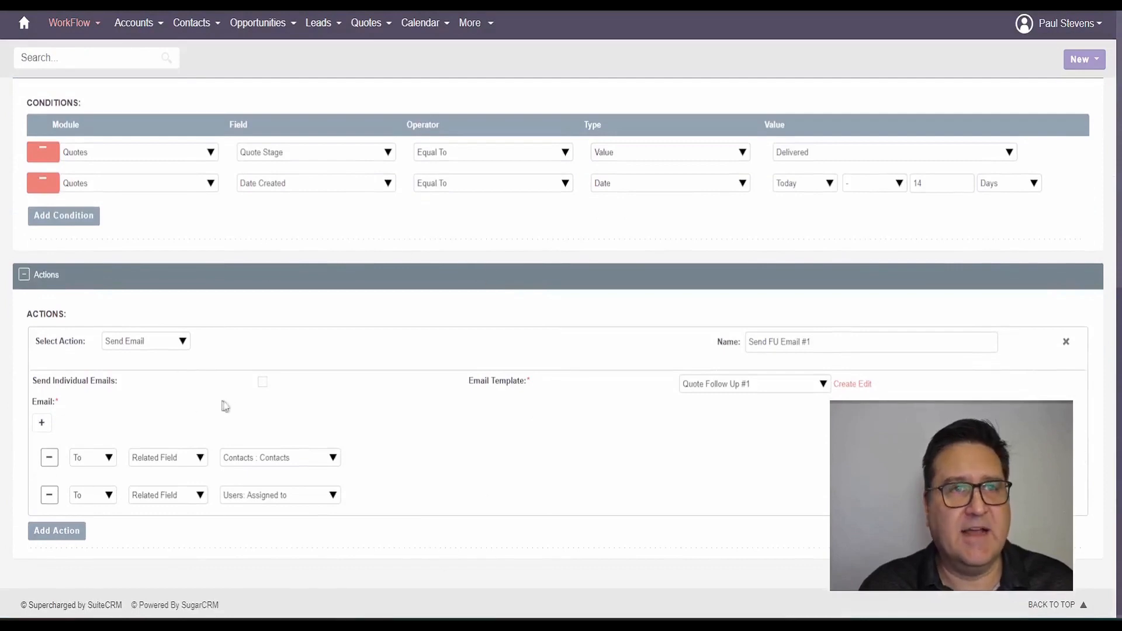
{"action": "left_click", "coordinate": [761, 387]}
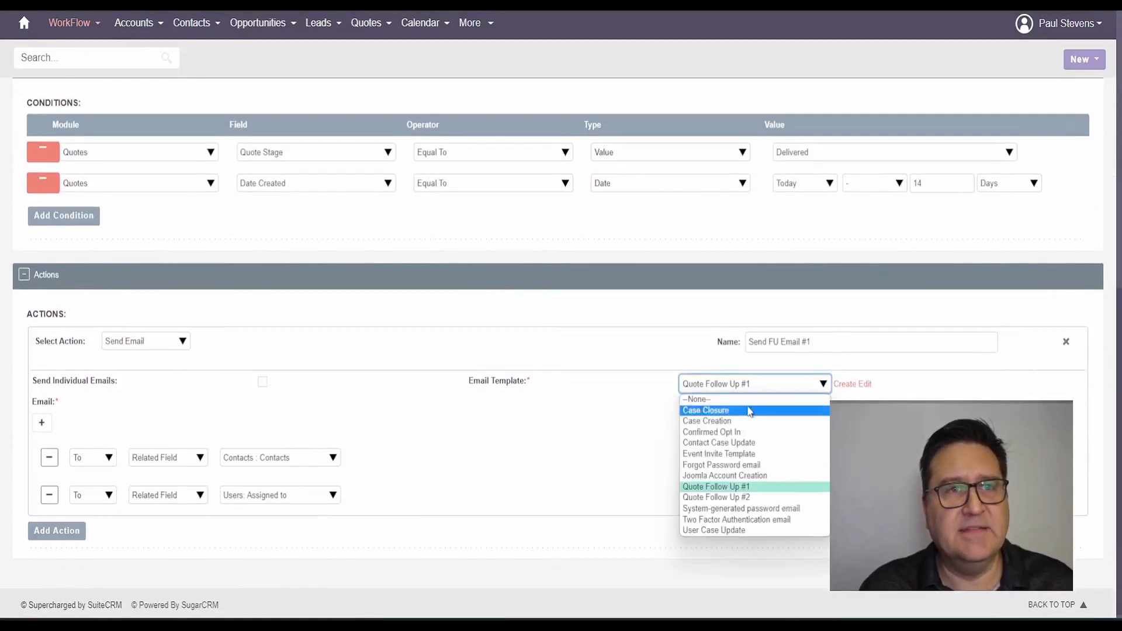
{"action": "left_click", "coordinate": [762, 498]}
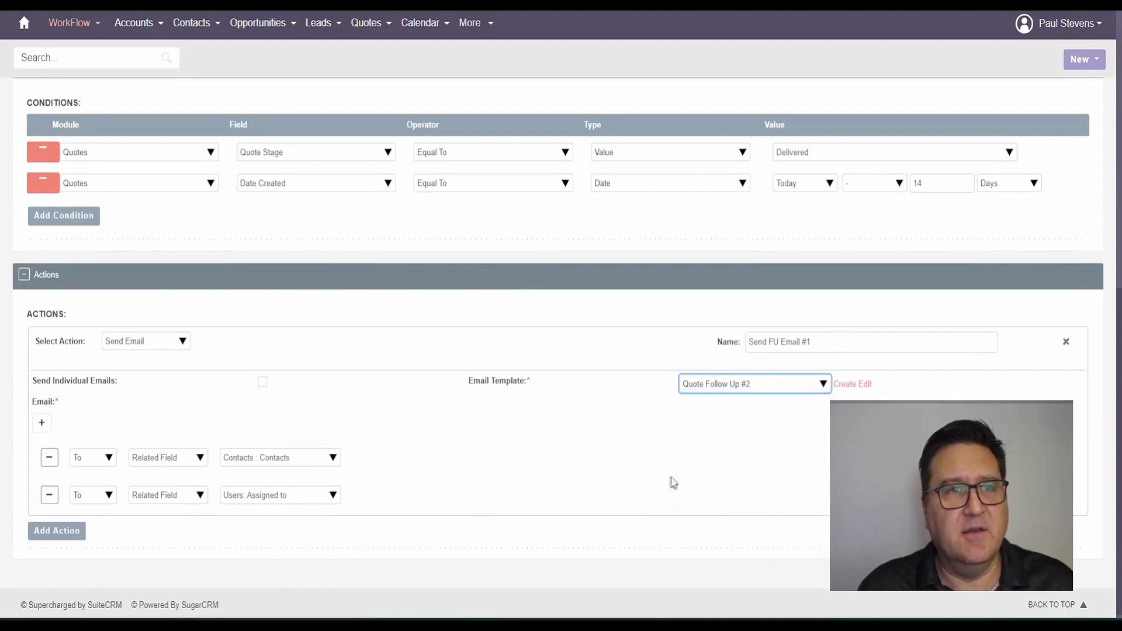
{"action": "scroll", "coordinate": [471, 554], "scroll_direction": "down", "scroll_amount": 1}
{"action": "scroll", "coordinate": [473, 553], "scroll_direction": "up", "scroll_amount": 10}
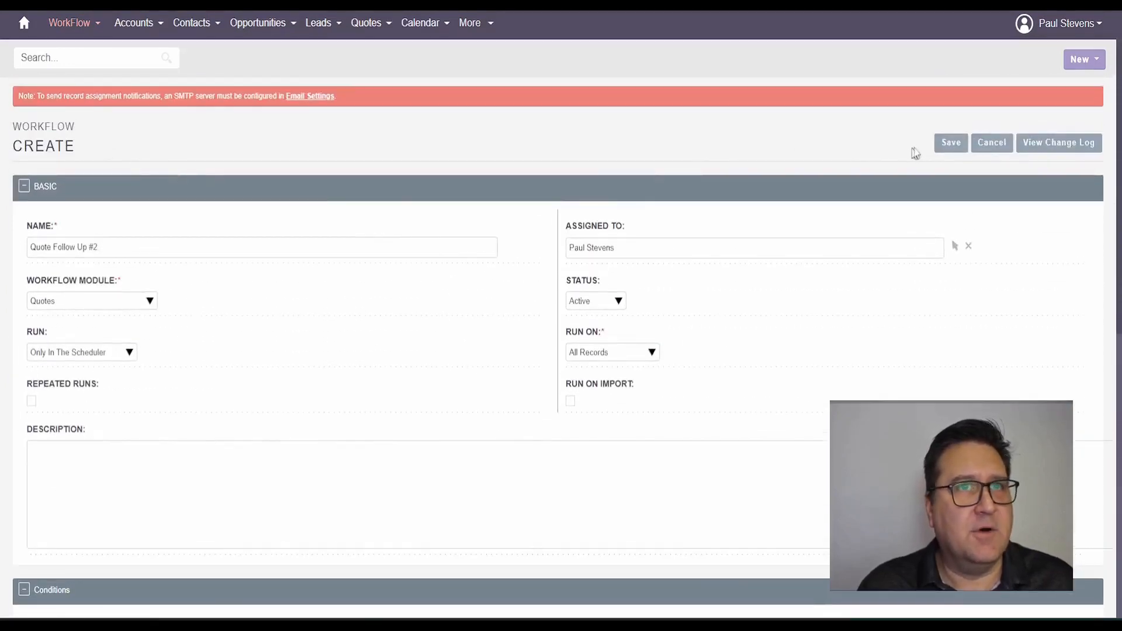
{"action": "left_click", "coordinate": [950, 142]}
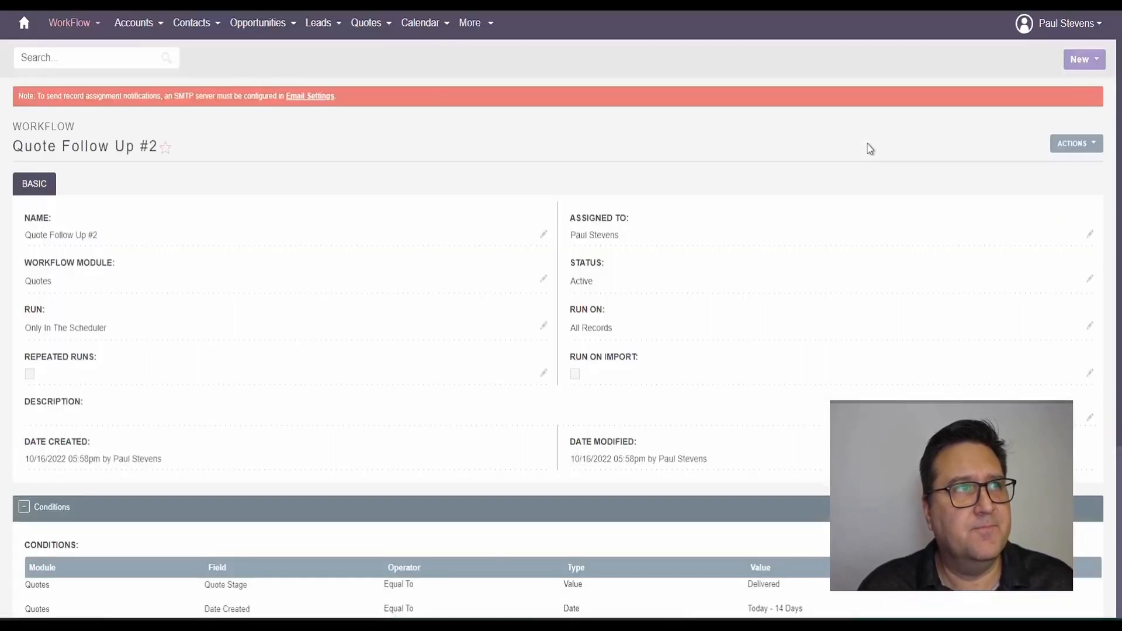
View the list of saved workflows, check the Quote Follow Up Workflow diagram in PowerPoint, and return to SuiteCRM
{"action": "mouse_move", "coordinate": [64, 26]}
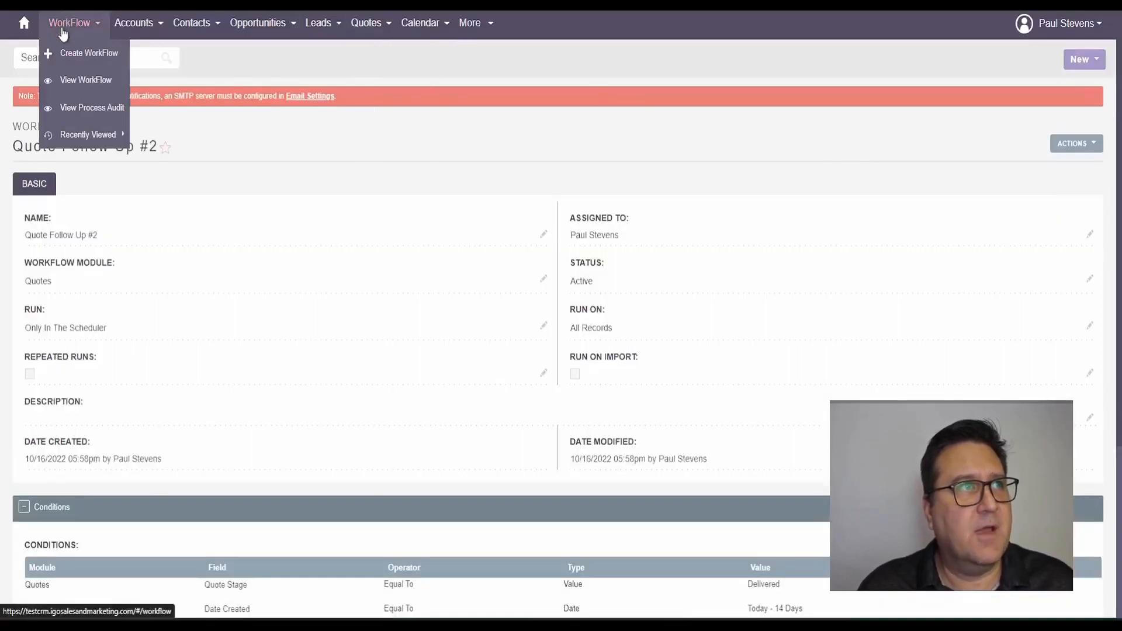
{"action": "left_click", "coordinate": [87, 82]}
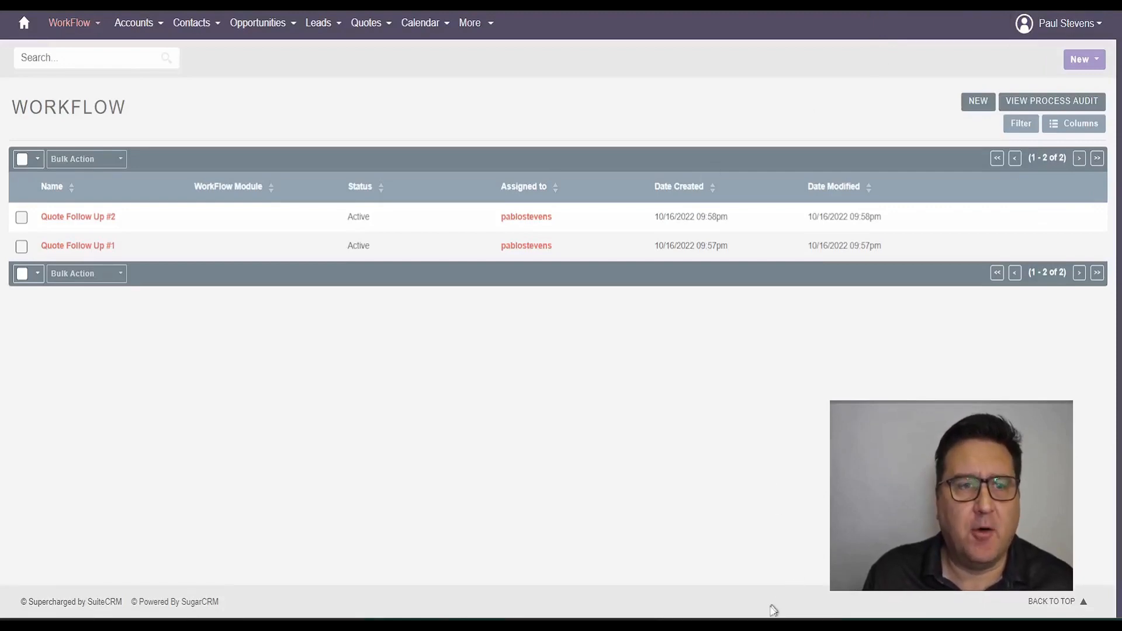
{"action": "left_click", "coordinate": [771, 625]}
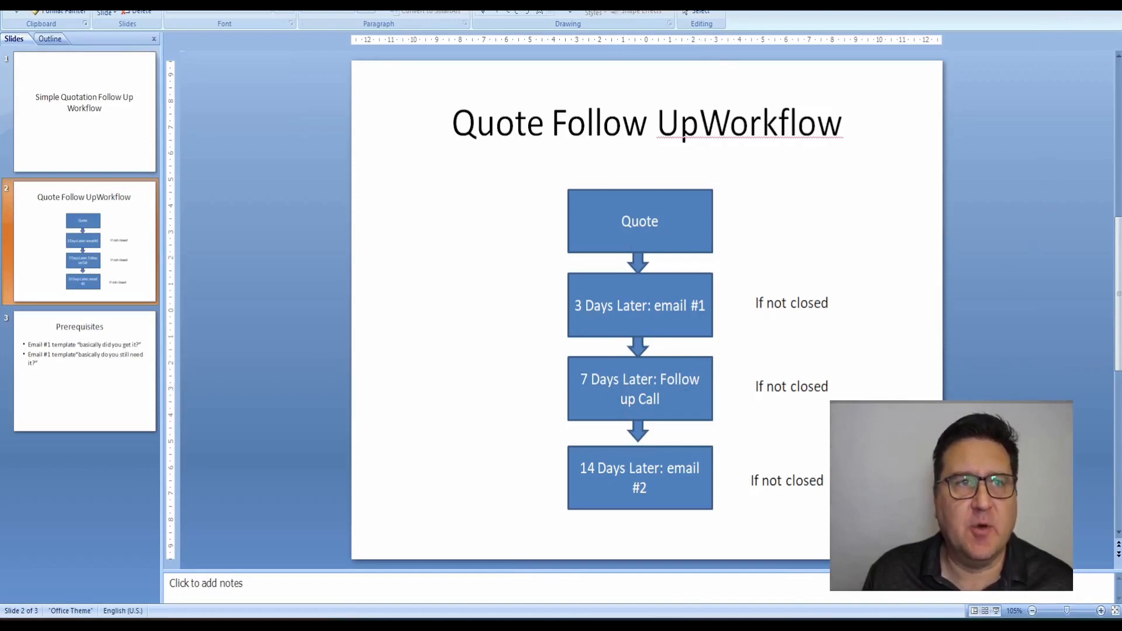
{"action": "key", "text": "alt+Tab"}
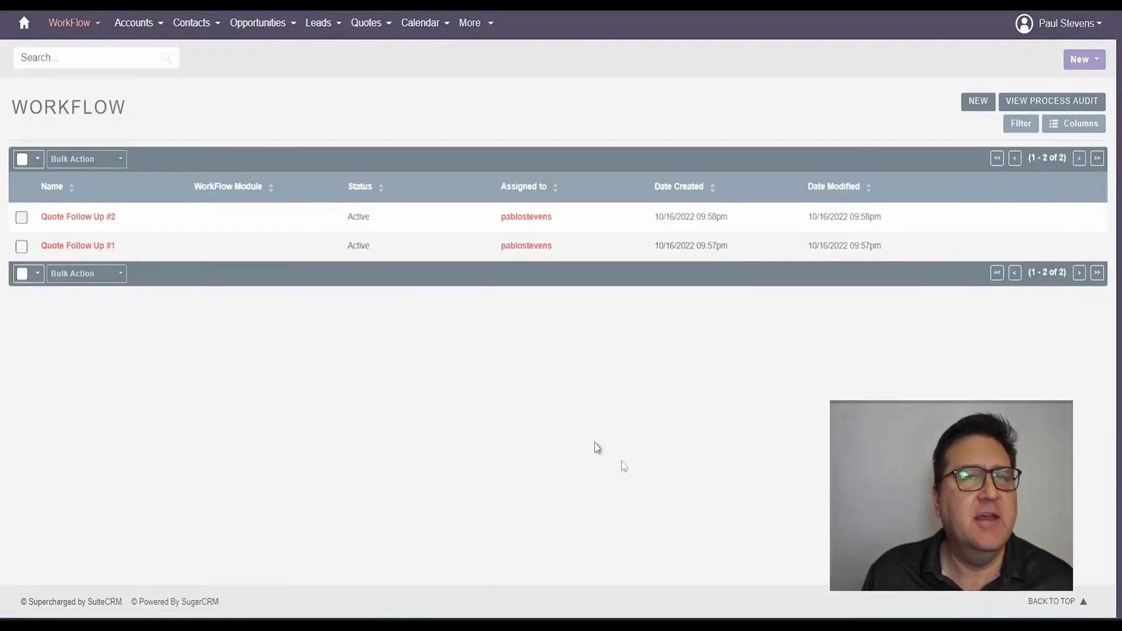
Create a new workflow and name it "Quote Follow Up Call"
{"action": "left_click", "coordinate": [1096, 61]}
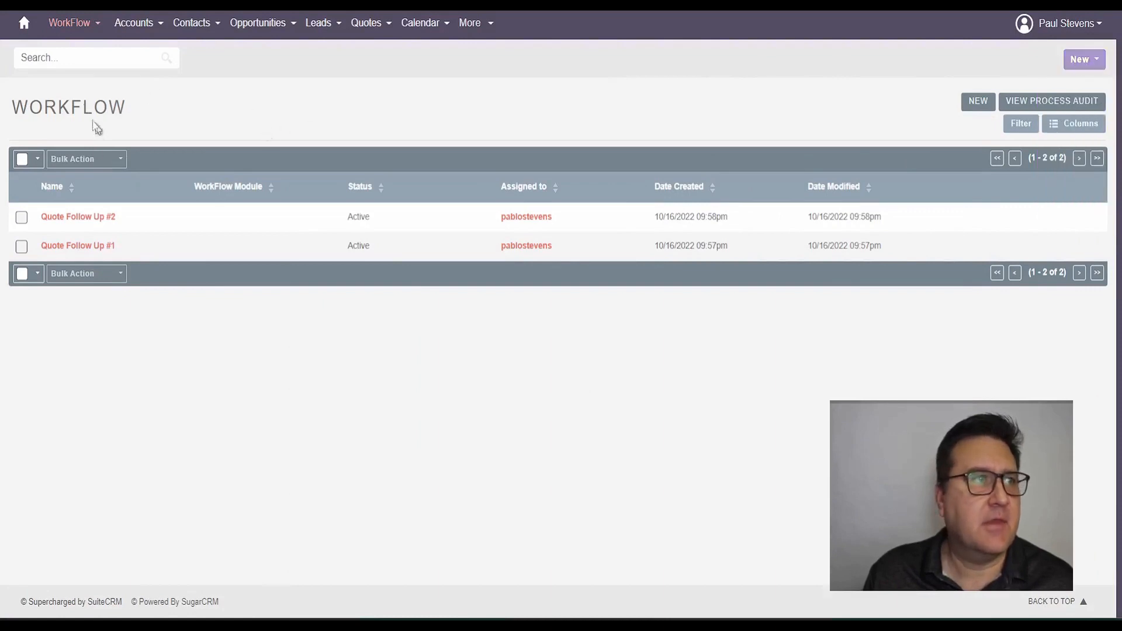
{"action": "mouse_move", "coordinate": [66, 24]}
{"action": "left_click", "coordinate": [89, 54]}
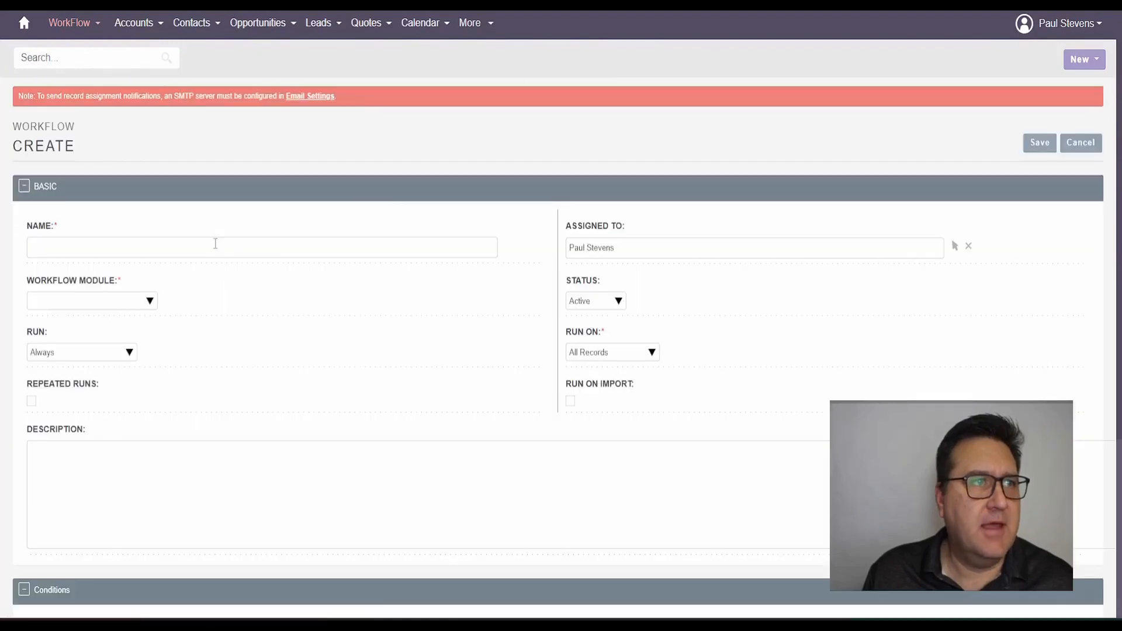
{"action": "left_click", "coordinate": [223, 248]}
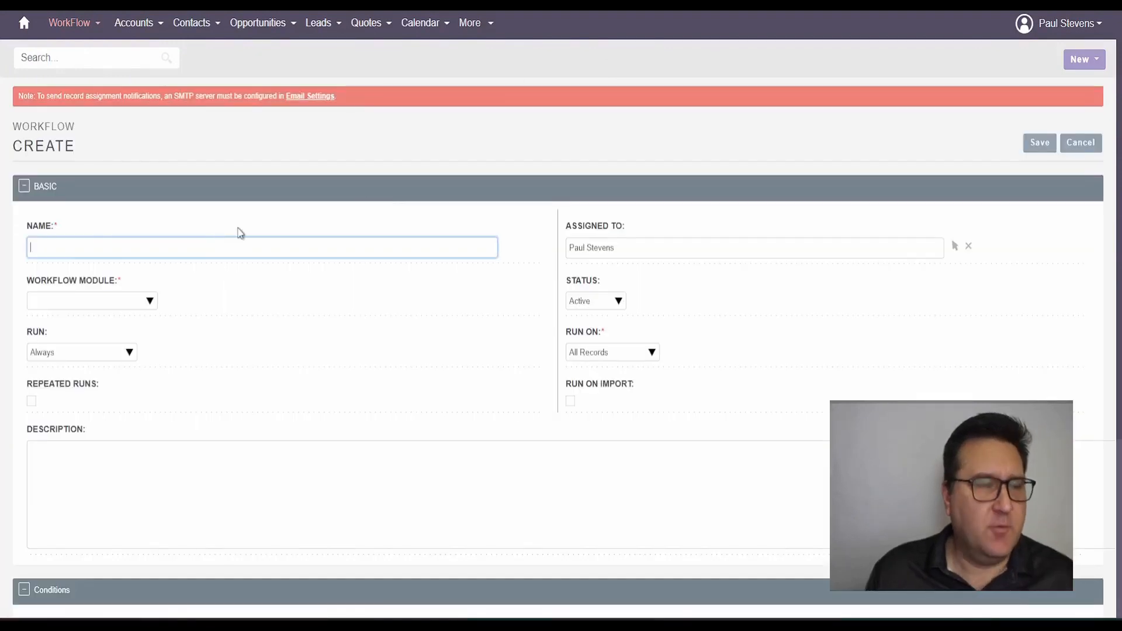
{"action": "type", "text": "Quote C"}
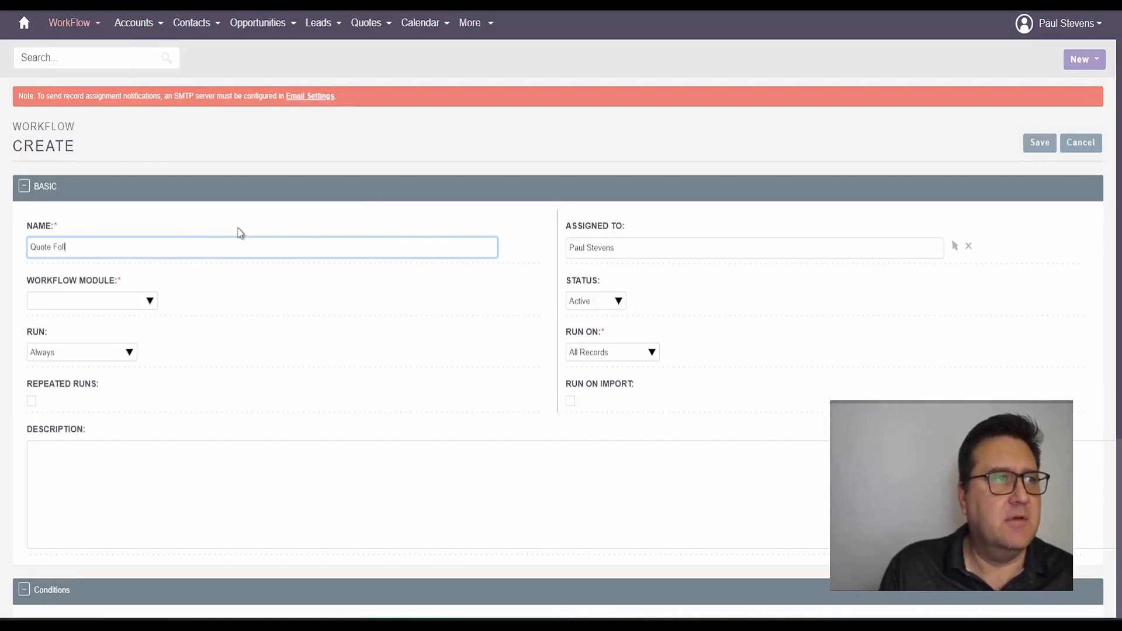
{"action": "type", "text": "ollow Up Call"}
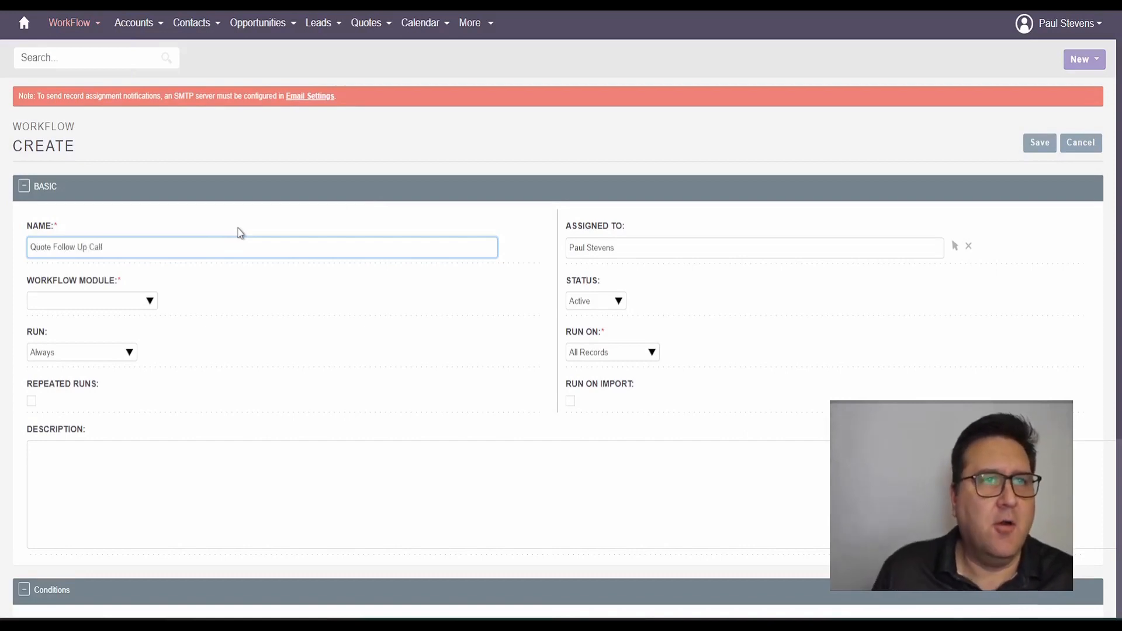
{"action": "key", "text": "Tab"}
Set the workflow module of the new workflow to Quotes
{"action": "left_click", "coordinate": [141, 301]}
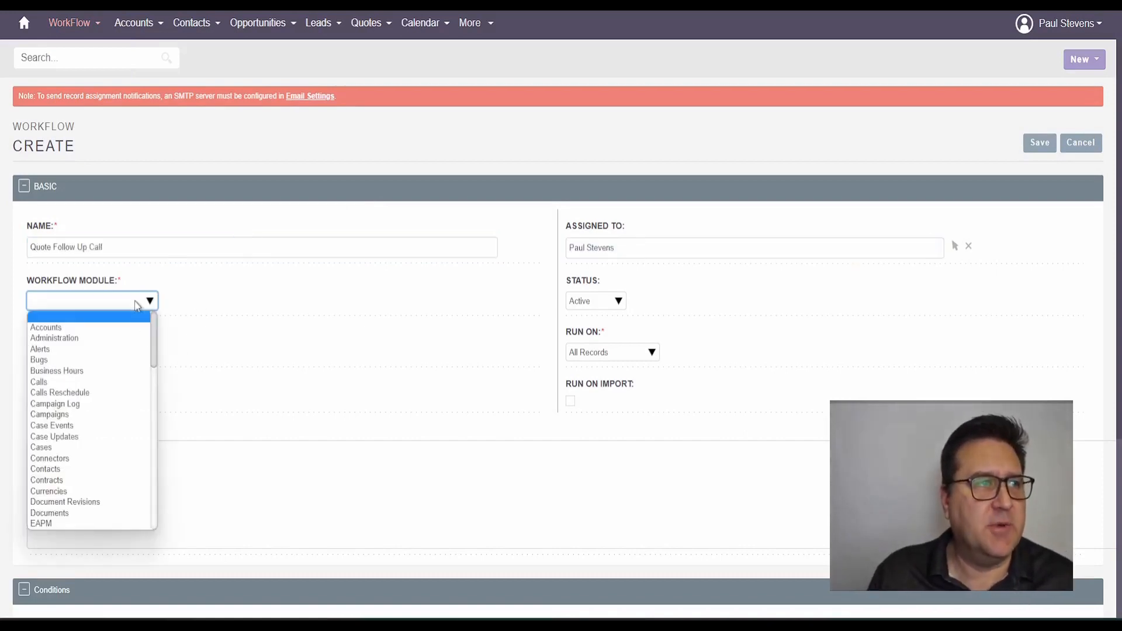
{"action": "scroll", "coordinate": [126, 432], "scroll_direction": "down", "scroll_amount": 4}
{"action": "scroll", "coordinate": [125, 437], "scroll_direction": "down", "scroll_amount": 8}
{"action": "scroll", "coordinate": [127, 440], "scroll_direction": "up", "scroll_amount": 8}
{"action": "scroll", "coordinate": [126, 444], "scroll_direction": "down", "scroll_amount": 6}
{"action": "scroll", "coordinate": [129, 461], "scroll_direction": "up", "scroll_amount": 3}
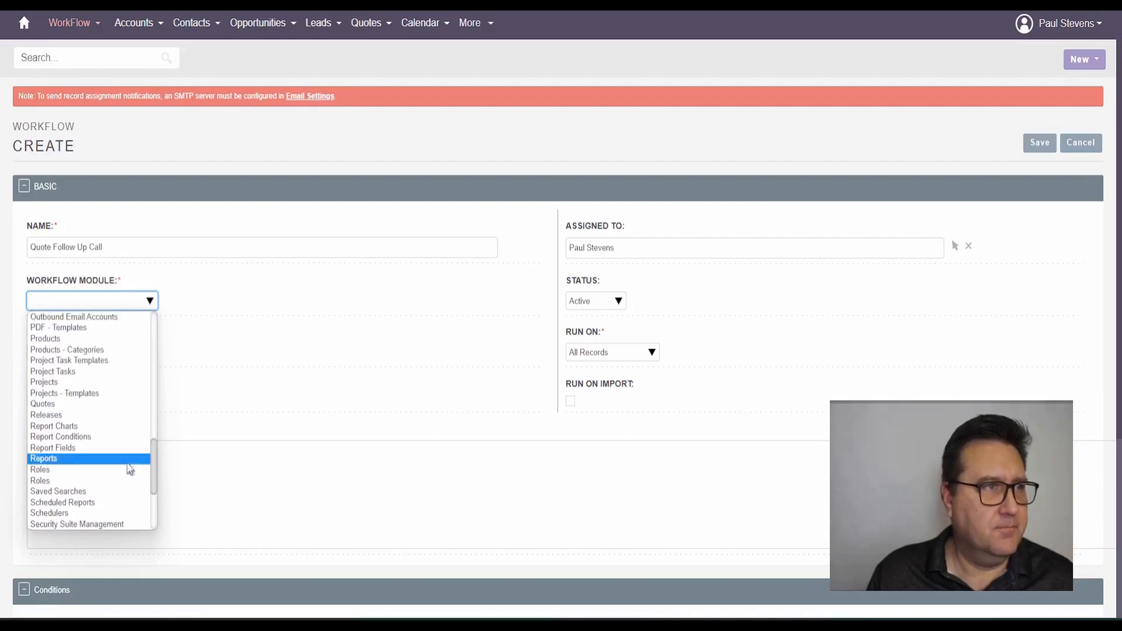
{"action": "left_click", "coordinate": [120, 408]}
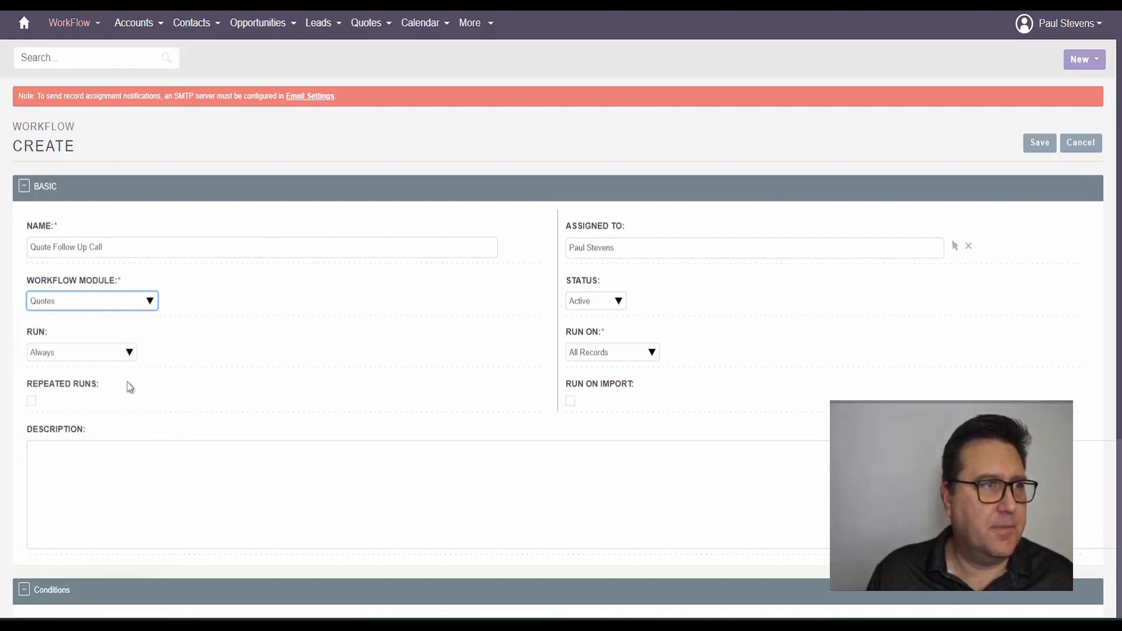
Set the workflow to run Only In The Scheduler and keep it running on All Records
{"action": "left_click", "coordinate": [128, 352]}
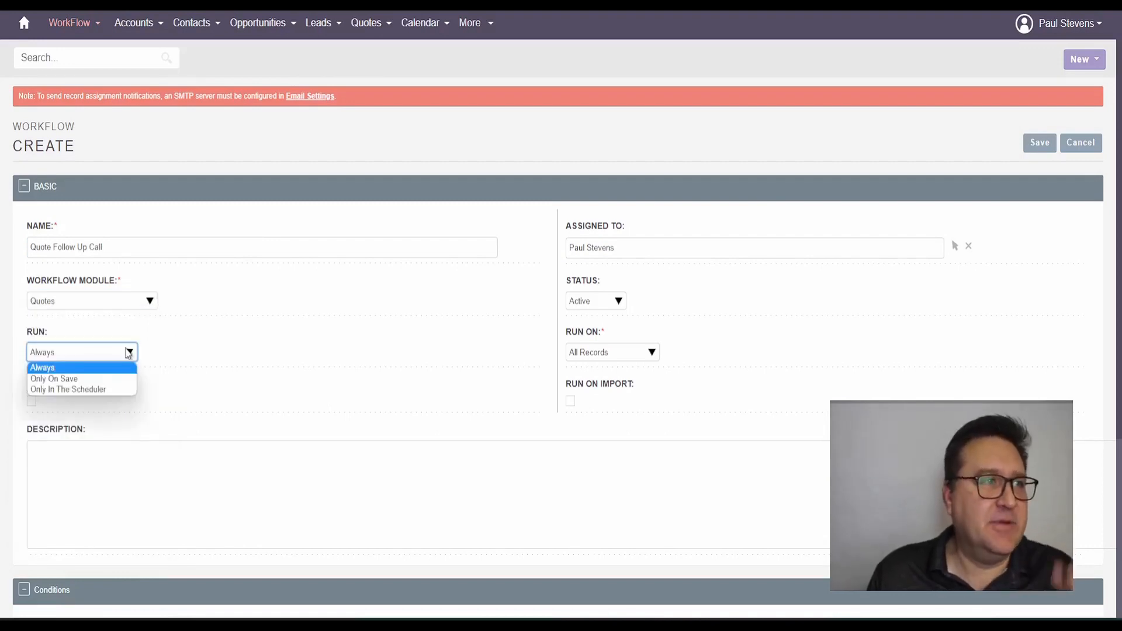
{"action": "left_click", "coordinate": [106, 390]}
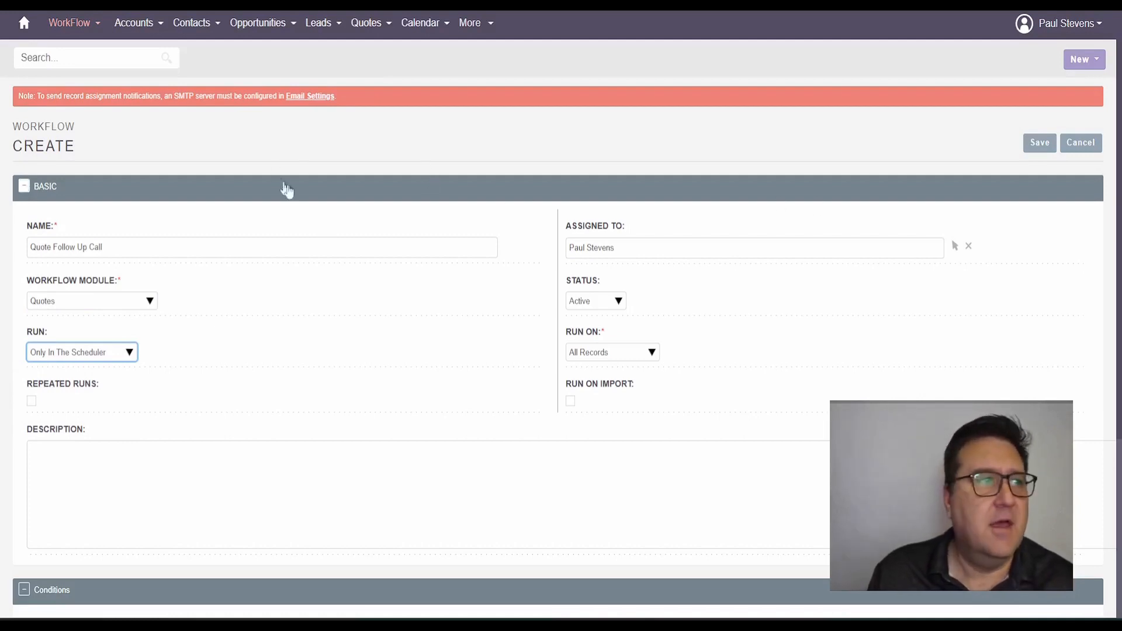
{"action": "scroll", "coordinate": [388, 376], "scroll_direction": "down", "scroll_amount": 1}
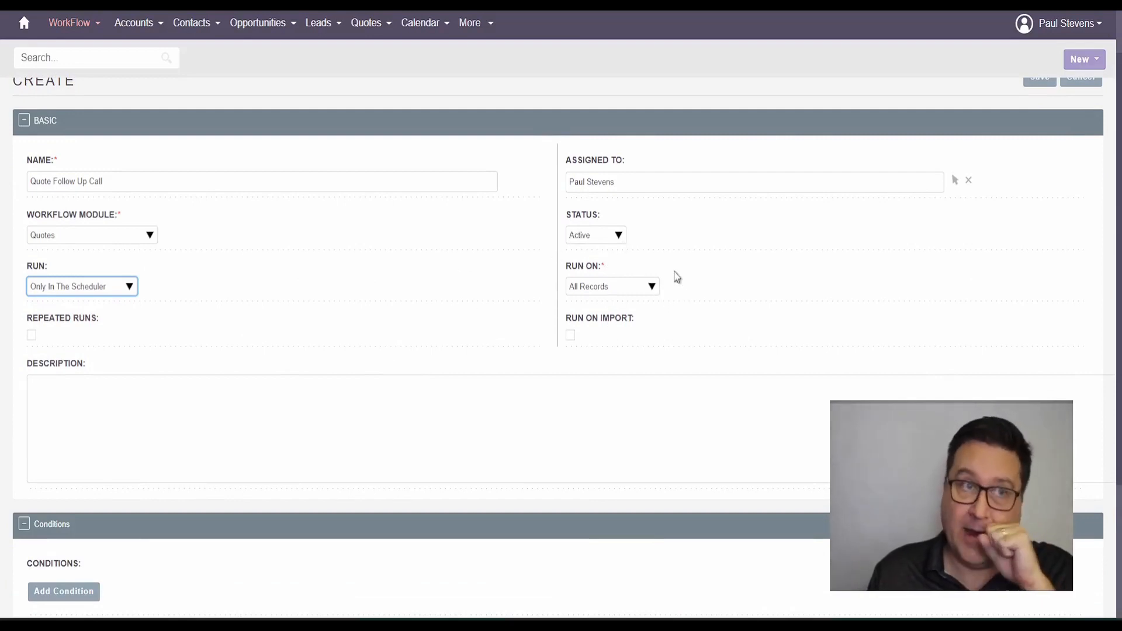
{"action": "left_click", "coordinate": [643, 285]}
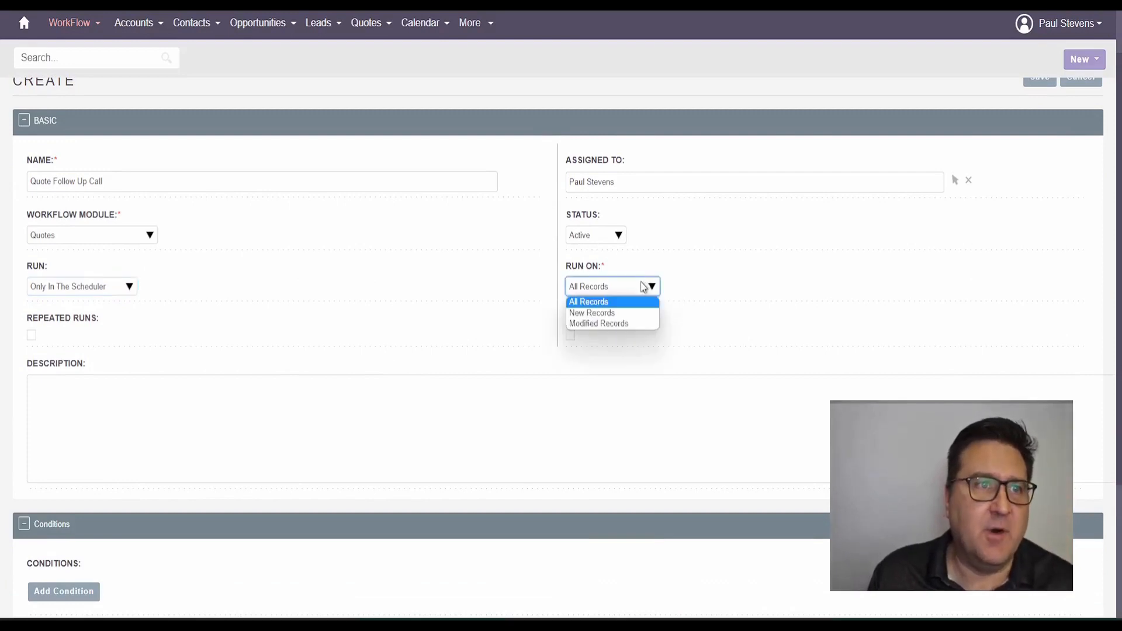
{"action": "left_click", "coordinate": [644, 284]}
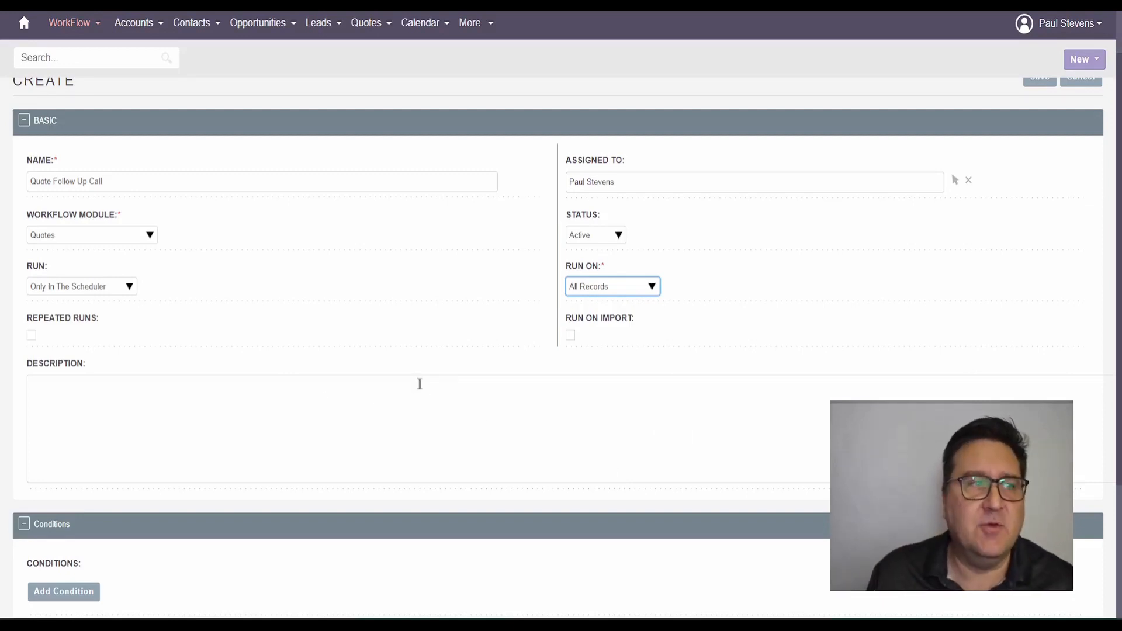
Add a Quotes condition requiring the Quote Stage to be equal to the value Delivered
{"action": "scroll", "coordinate": [376, 351], "scroll_direction": "down", "scroll_amount": 2}
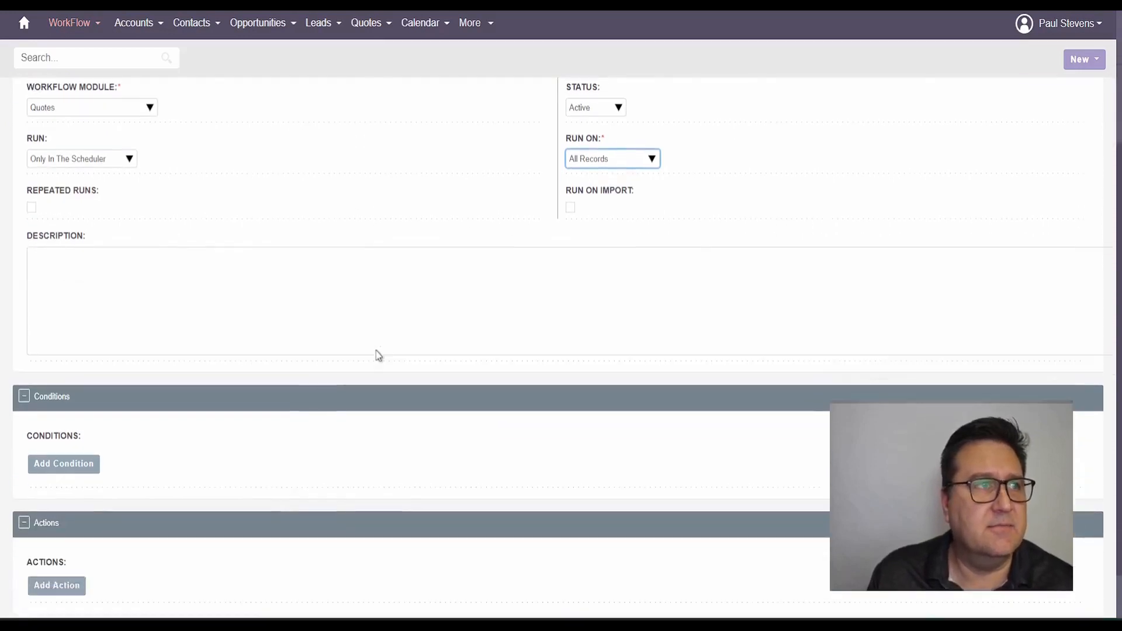
{"action": "scroll", "coordinate": [376, 350], "scroll_direction": "up", "scroll_amount": 2}
{"action": "scroll", "coordinate": [351, 339], "scroll_direction": "down", "scroll_amount": 3}
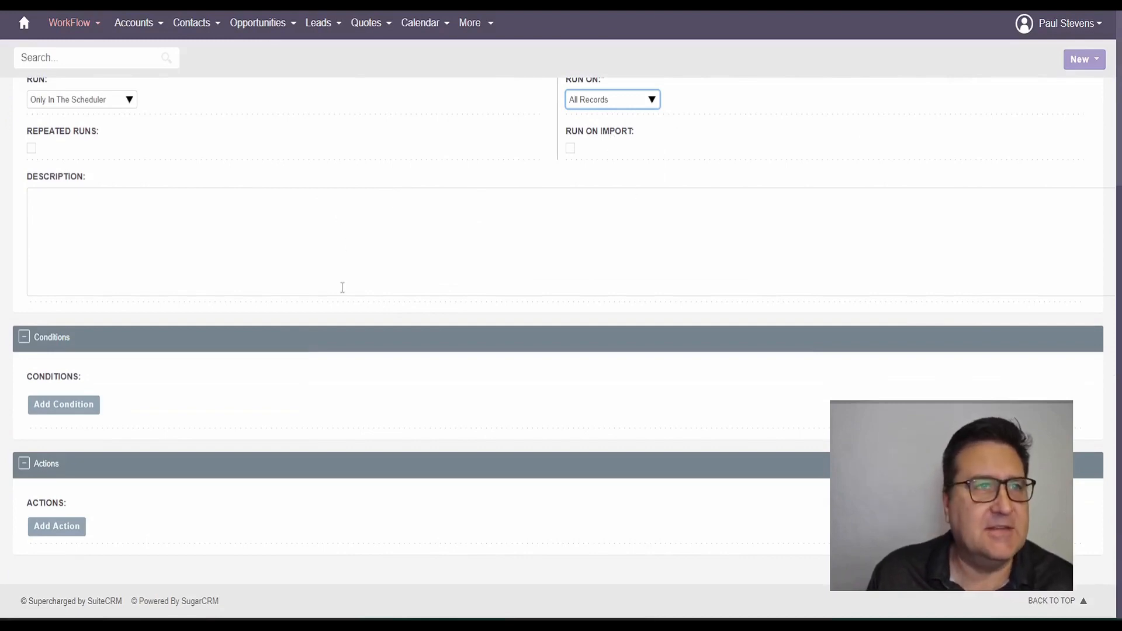
{"action": "left_click", "coordinate": [80, 404]}
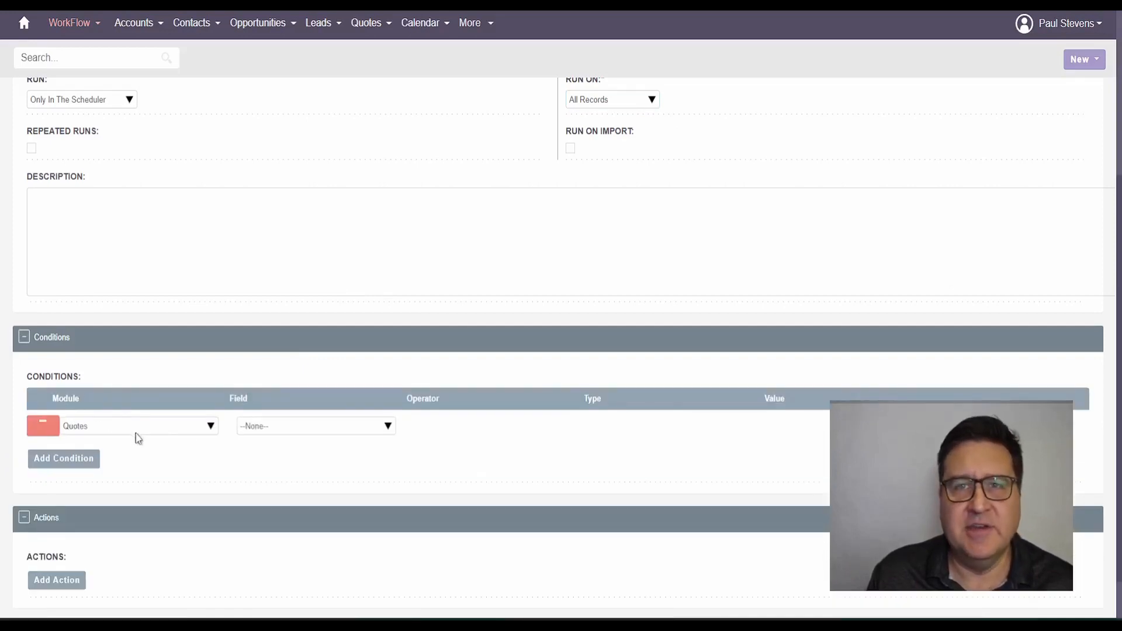
{"action": "left_click", "coordinate": [296, 430]}
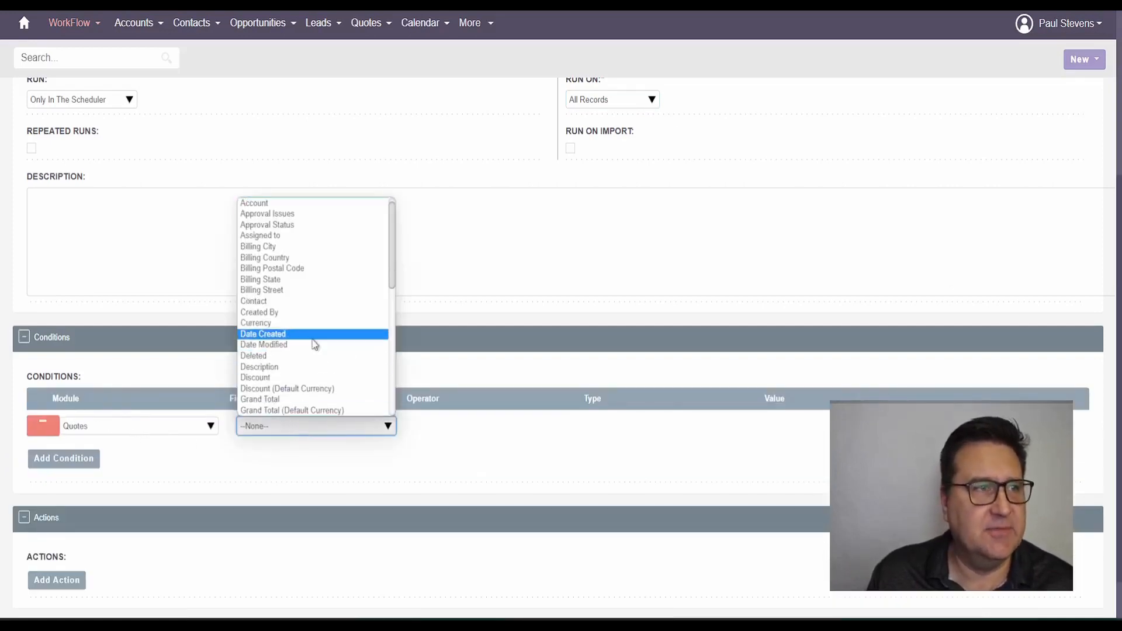
{"action": "scroll", "coordinate": [307, 383], "scroll_direction": "down", "scroll_amount": 4}
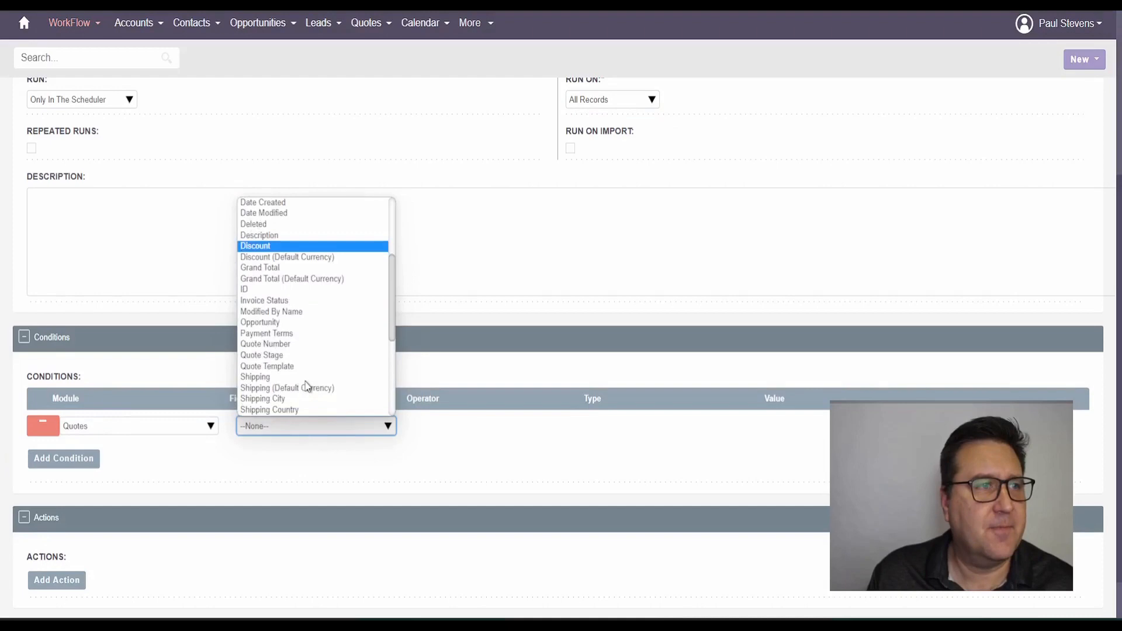
{"action": "left_click", "coordinate": [306, 348]}
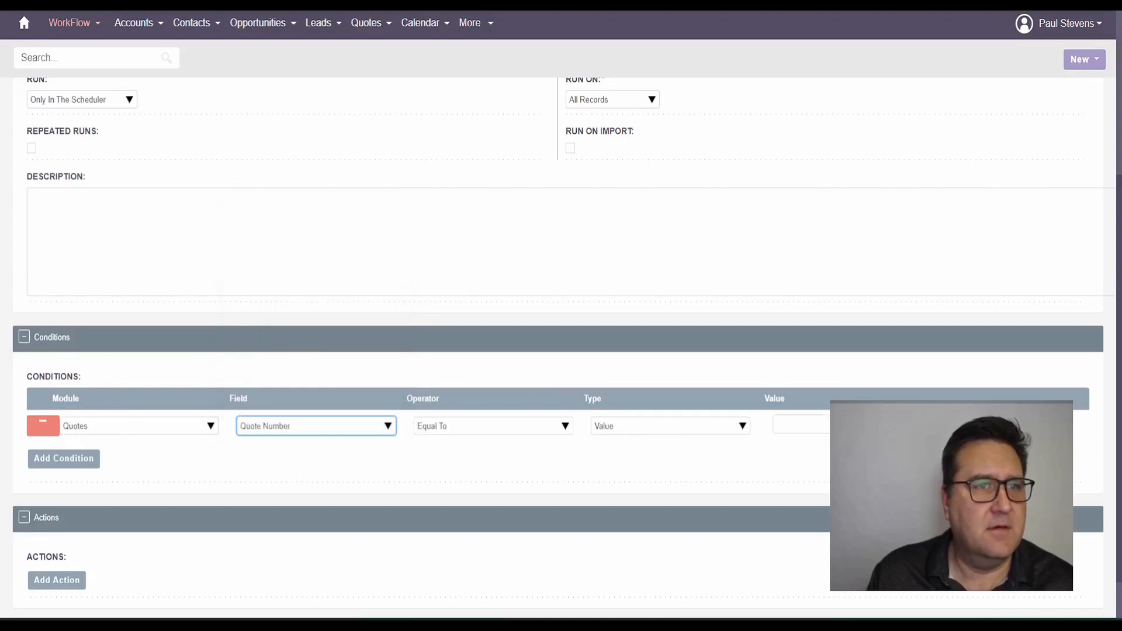
{"action": "left_click", "coordinate": [696, 427]}
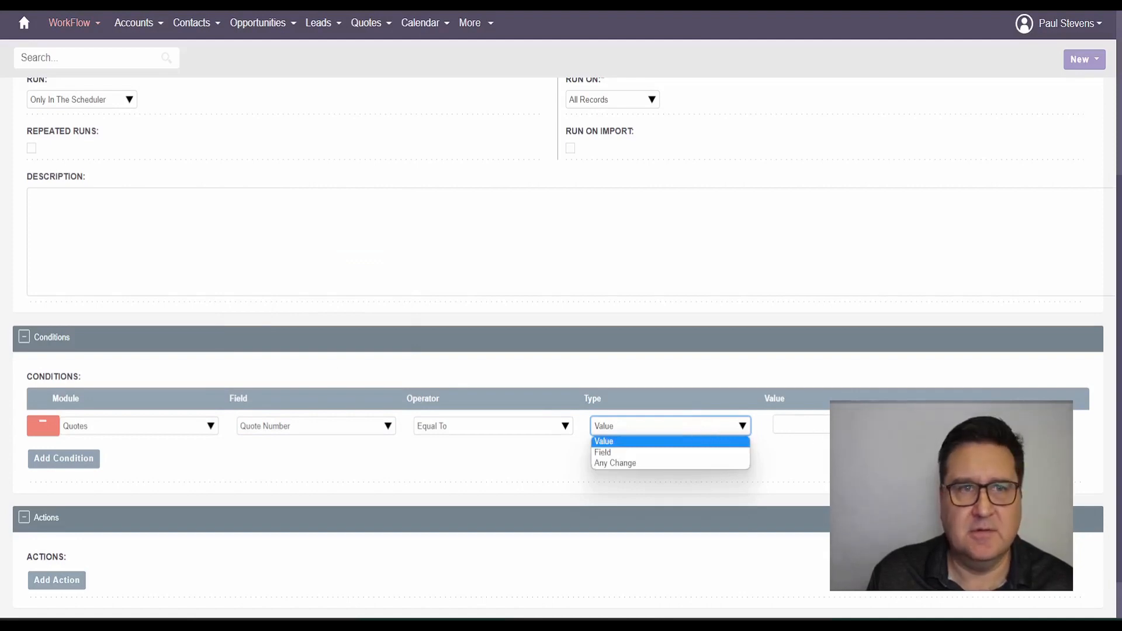
{"action": "left_click", "coordinate": [698, 425]}
{"action": "left_click", "coordinate": [343, 426]}
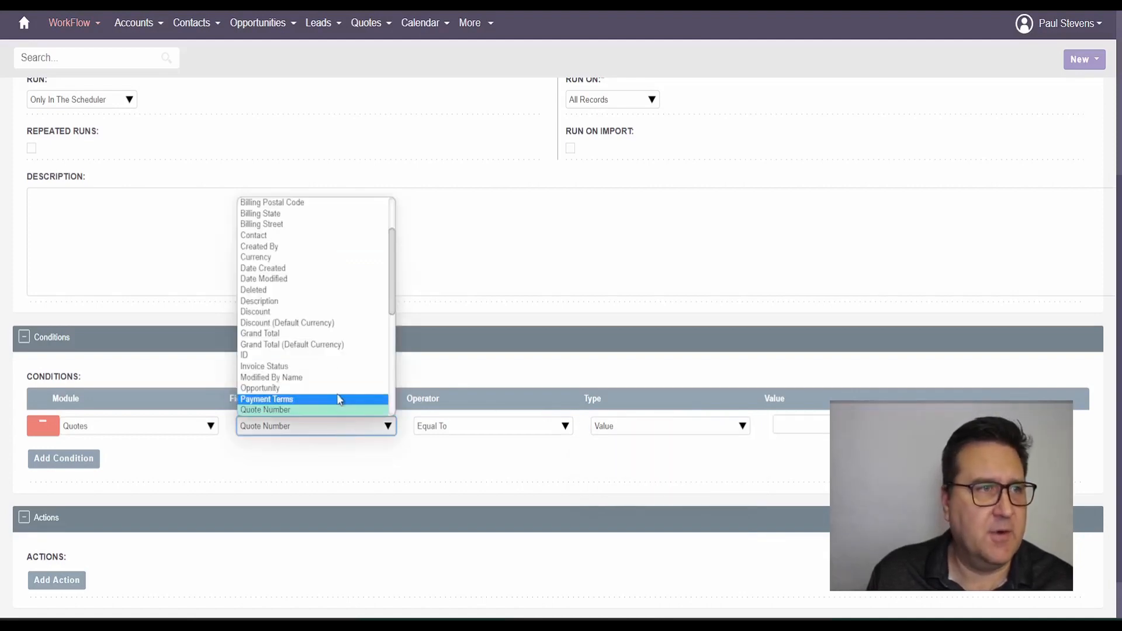
{"action": "scroll", "coordinate": [337, 399], "scroll_direction": "down", "scroll_amount": 5}
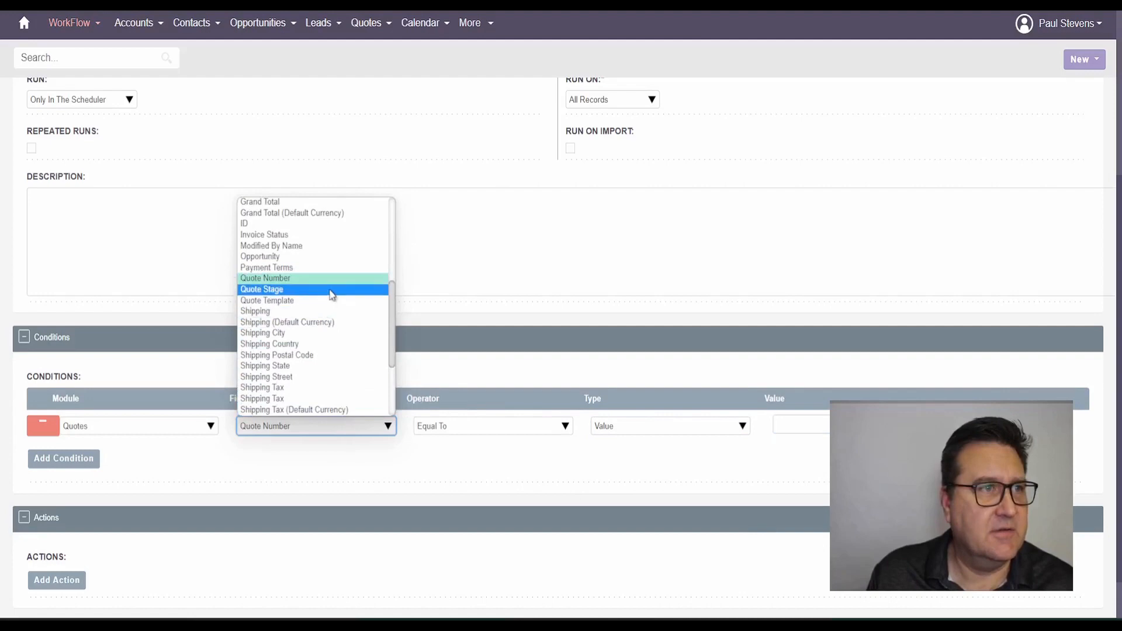
{"action": "left_click", "coordinate": [331, 293]}
{"action": "left_click", "coordinate": [826, 428]}
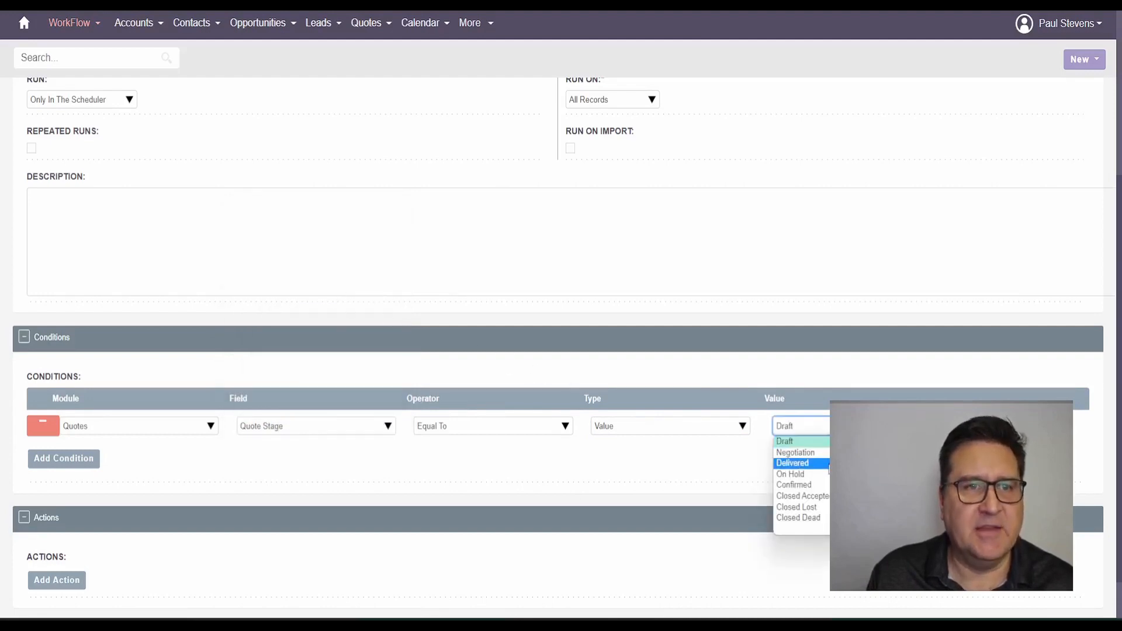
{"action": "left_click", "coordinate": [806, 463]}
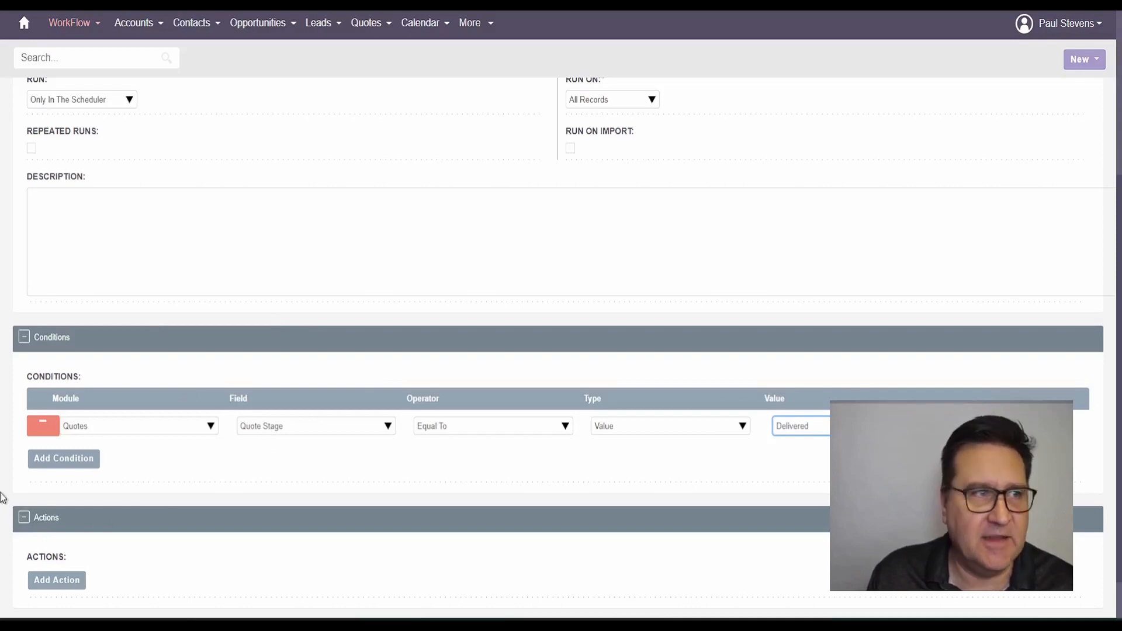
Add a second Quotes condition requiring Date Created to be equal to the Date value Today minus 7 Days
{"action": "left_click", "coordinate": [77, 461]}
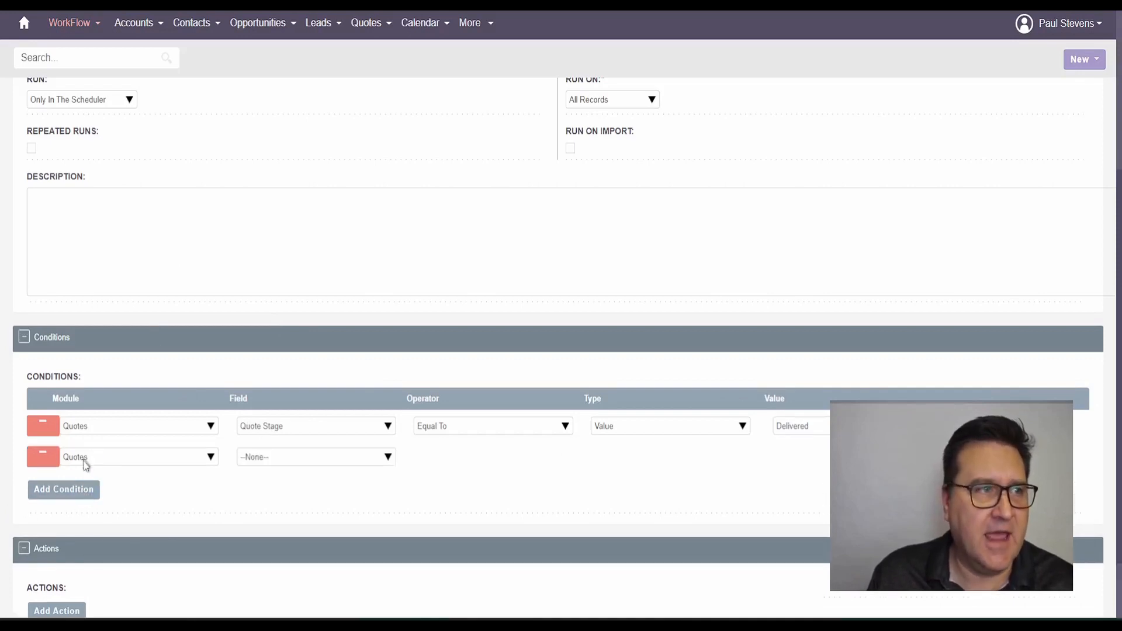
{"action": "left_click", "coordinate": [299, 464]}
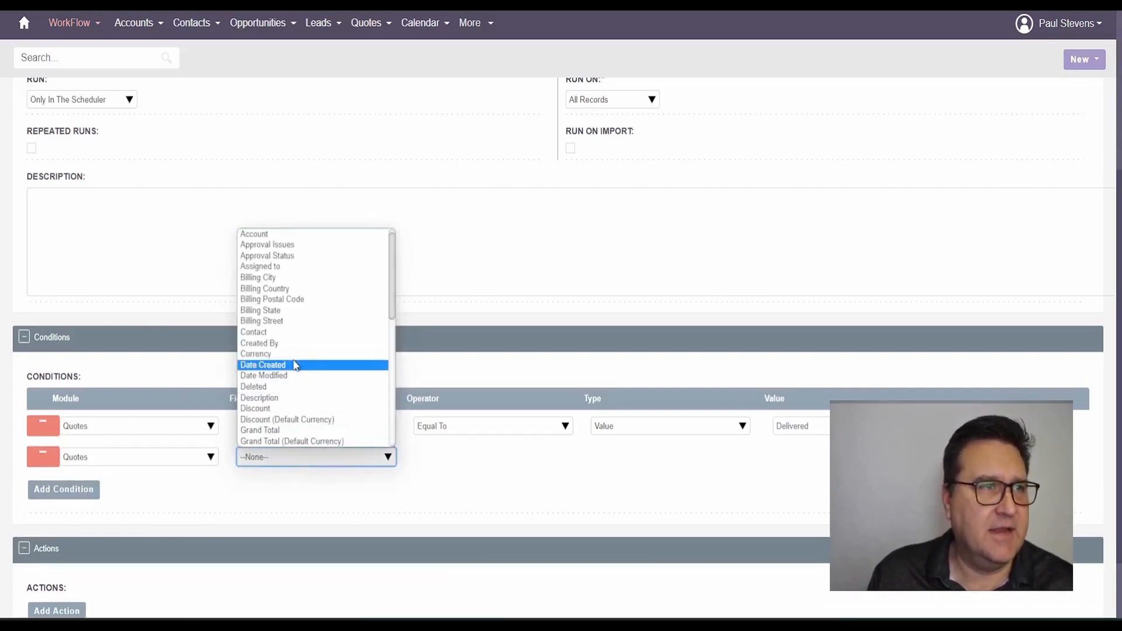
{"action": "left_click", "coordinate": [294, 365]}
{"action": "left_click", "coordinate": [492, 458]}
{"action": "left_click", "coordinate": [495, 468]}
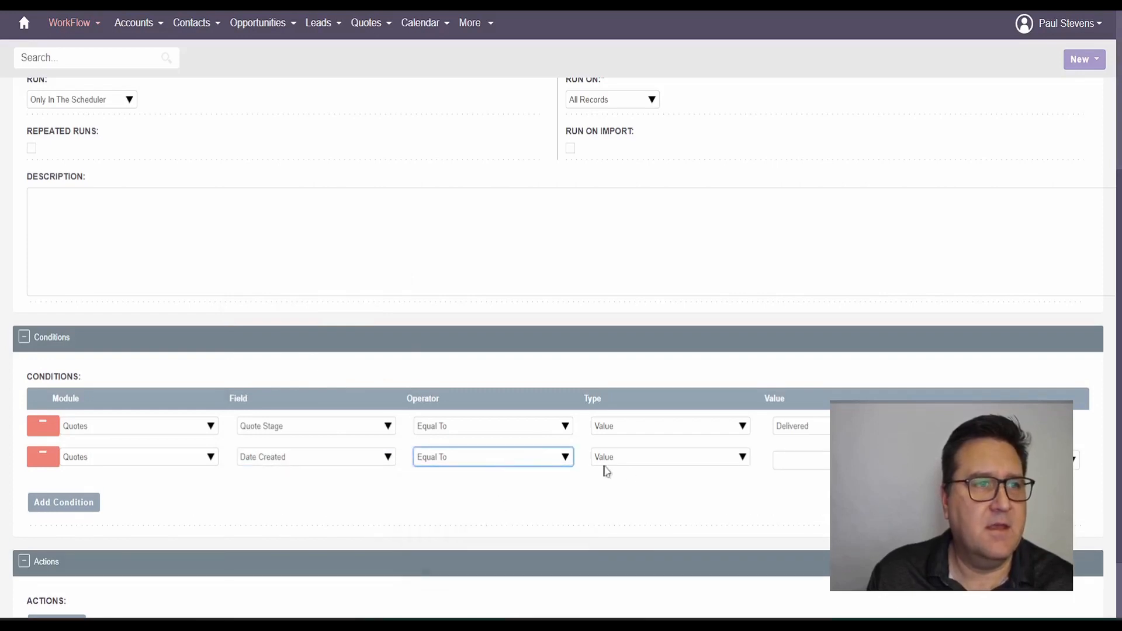
{"action": "left_click", "coordinate": [636, 461]}
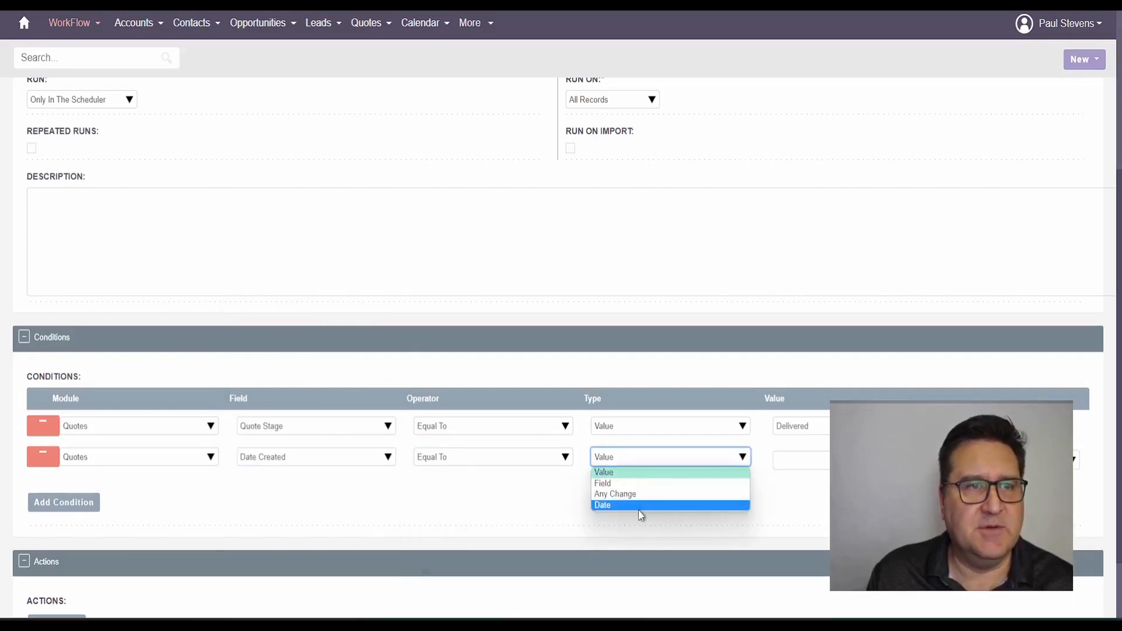
{"action": "left_click", "coordinate": [641, 506]}
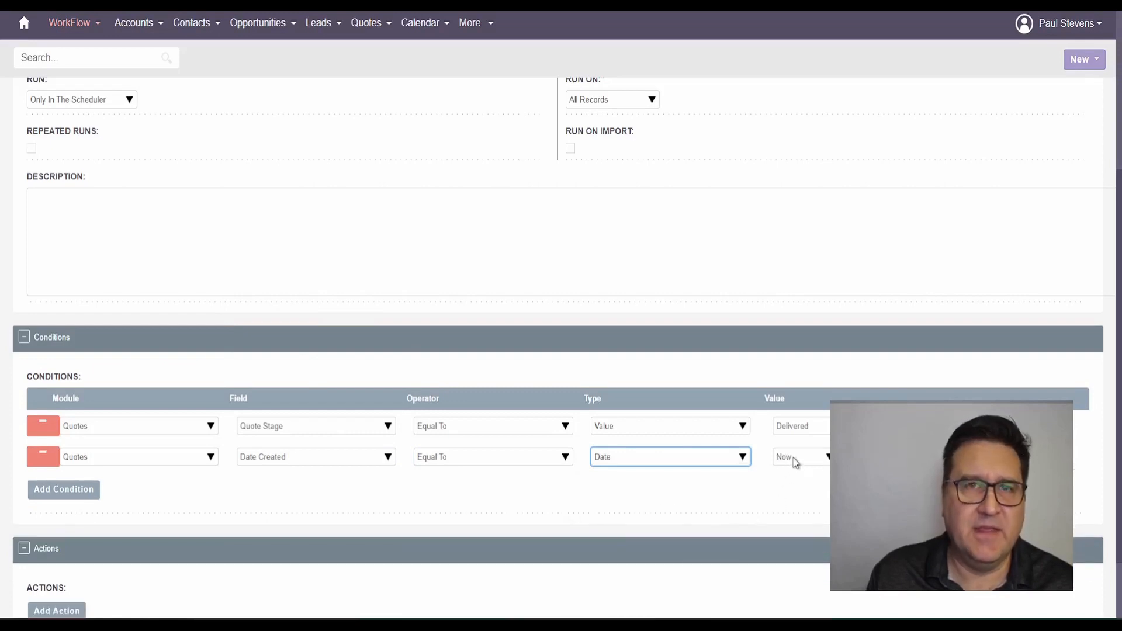
{"action": "left_click", "coordinate": [795, 460]}
{"action": "left_click", "coordinate": [787, 483]}
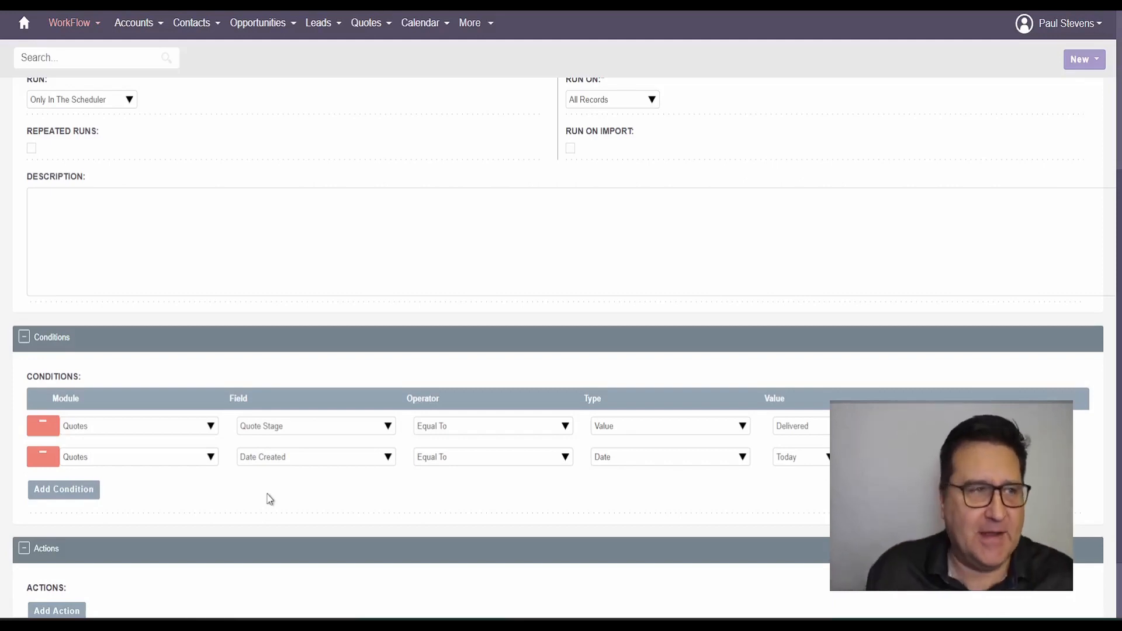
Add a Create Record action to the workflow with Calls as its record type
{"action": "scroll", "coordinate": [237, 610], "scroll_direction": "down", "scroll_amount": 3}
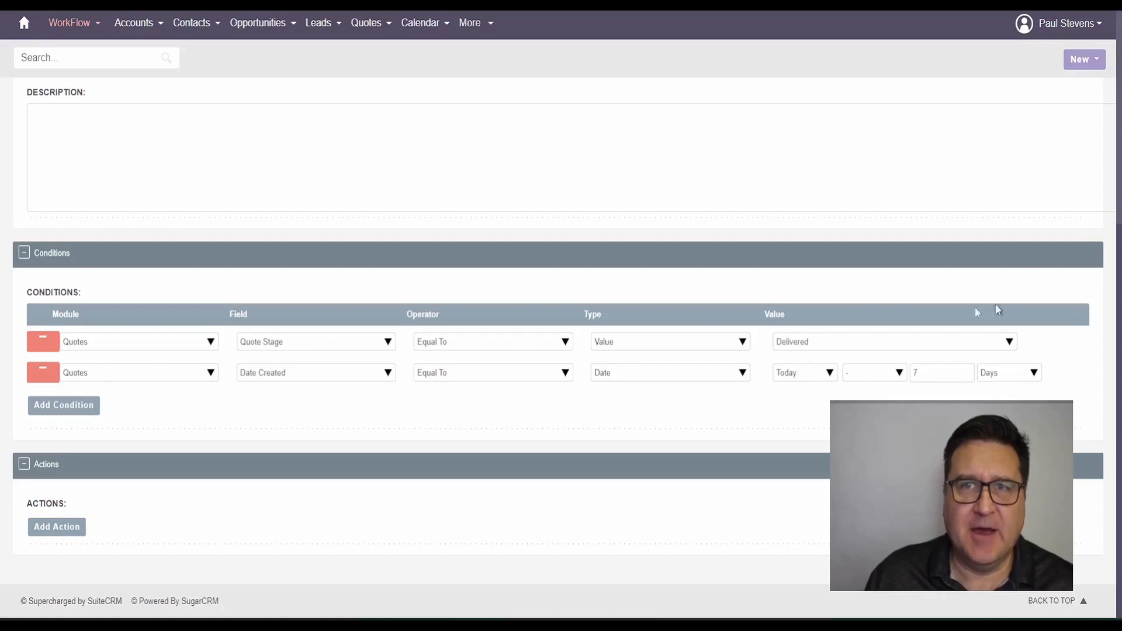
{"action": "left_click", "coordinate": [64, 529]}
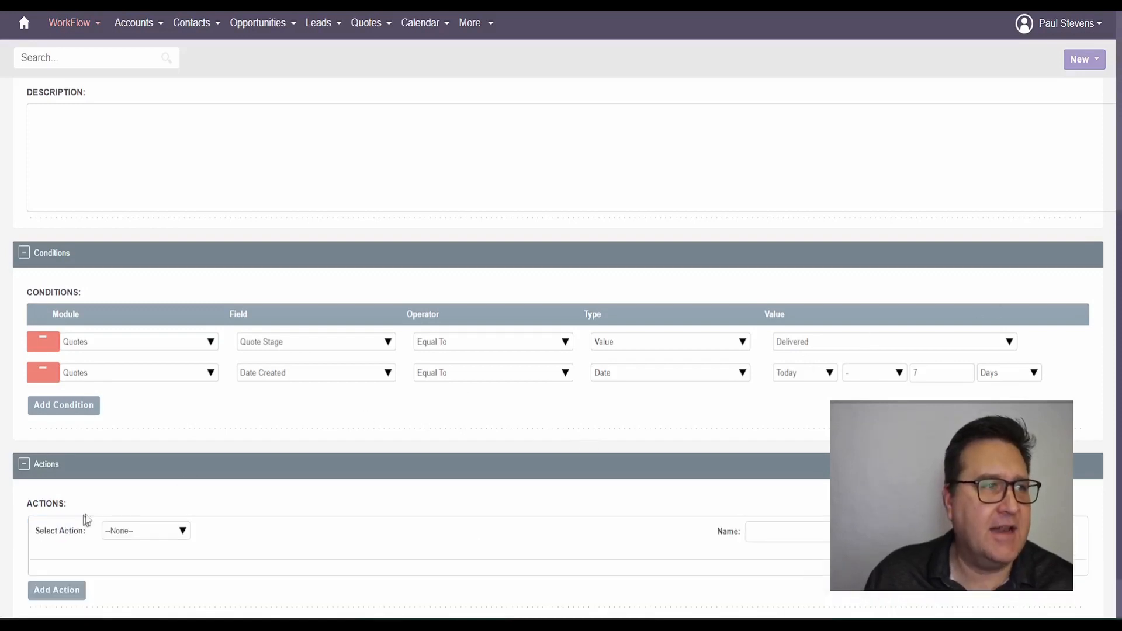
{"action": "scroll", "coordinate": [257, 376], "scroll_direction": "down", "scroll_amount": 2}
{"action": "left_click", "coordinate": [167, 467]}
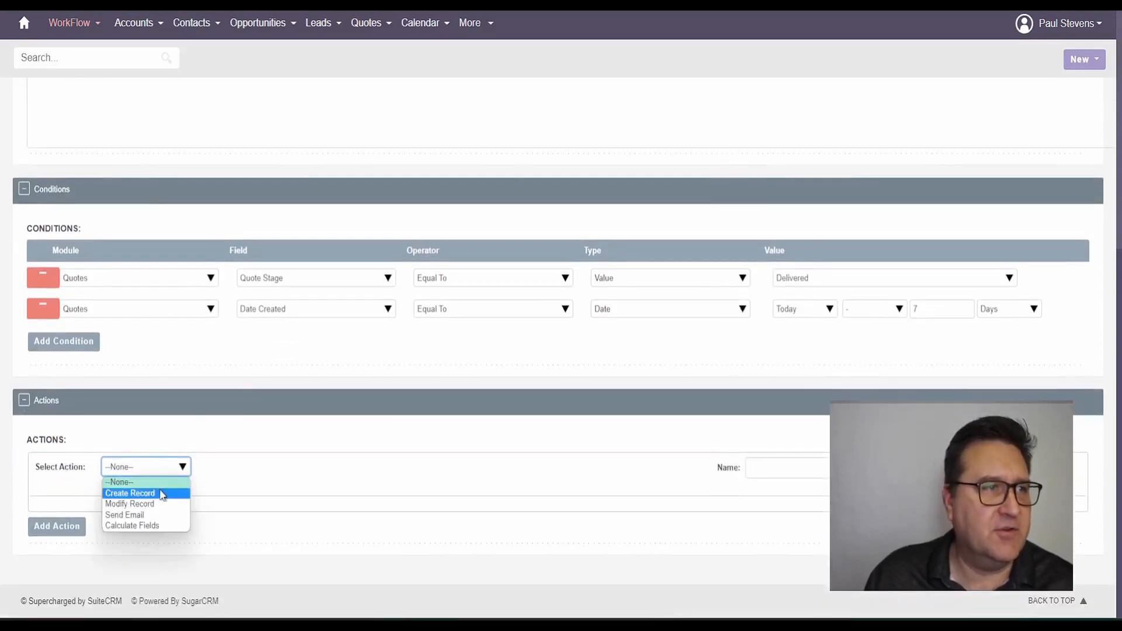
{"action": "left_click", "coordinate": [163, 494]}
{"action": "scroll", "coordinate": [529, 400], "scroll_direction": "down", "scroll_amount": 1}
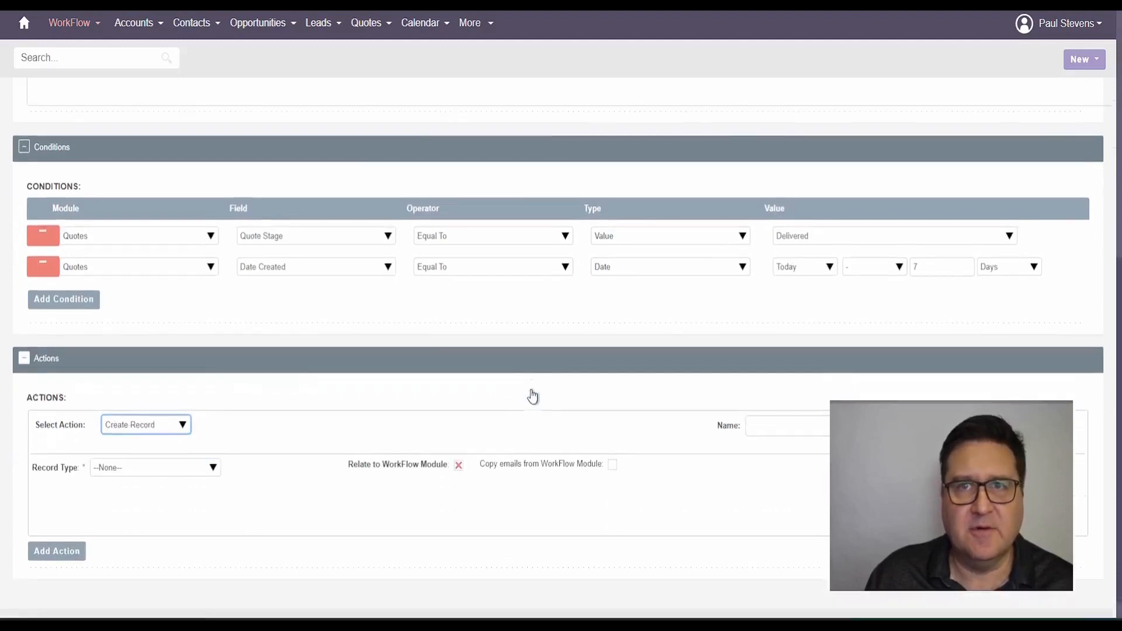
{"action": "left_click", "coordinate": [161, 449]}
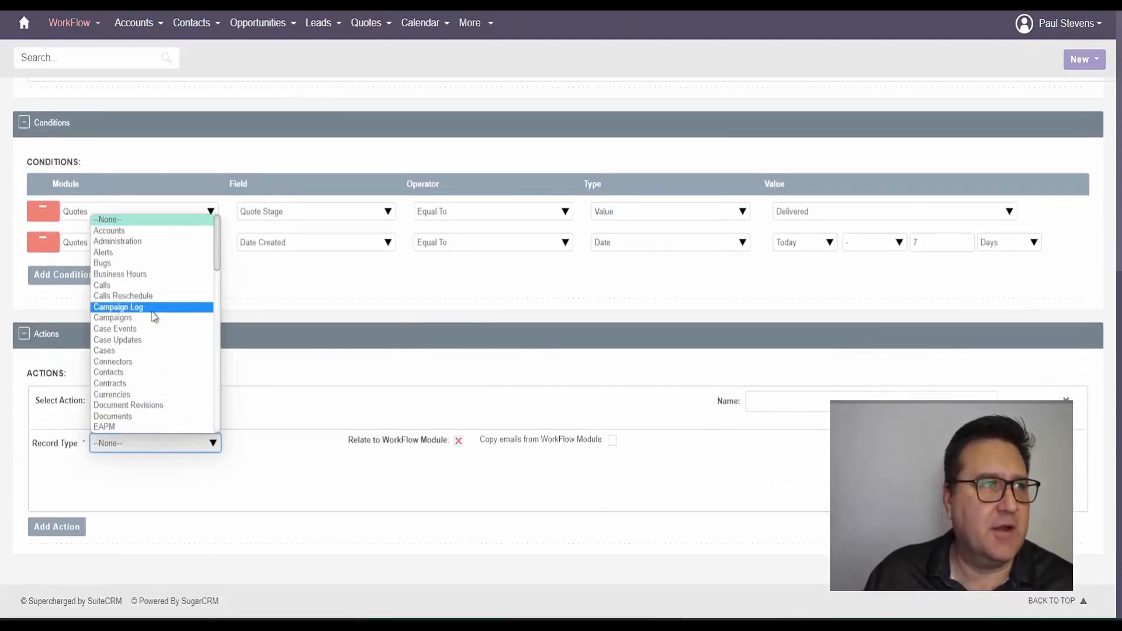
{"action": "left_click", "coordinate": [158, 286]}
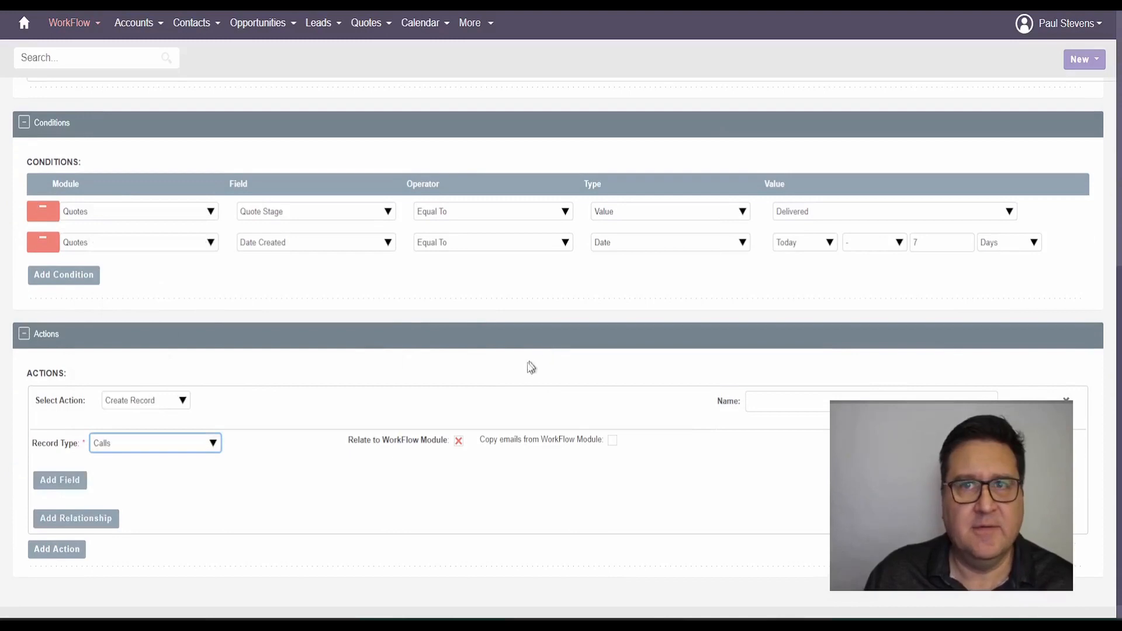
{"action": "scroll", "coordinate": [536, 358], "scroll_direction": "down", "scroll_amount": 1}
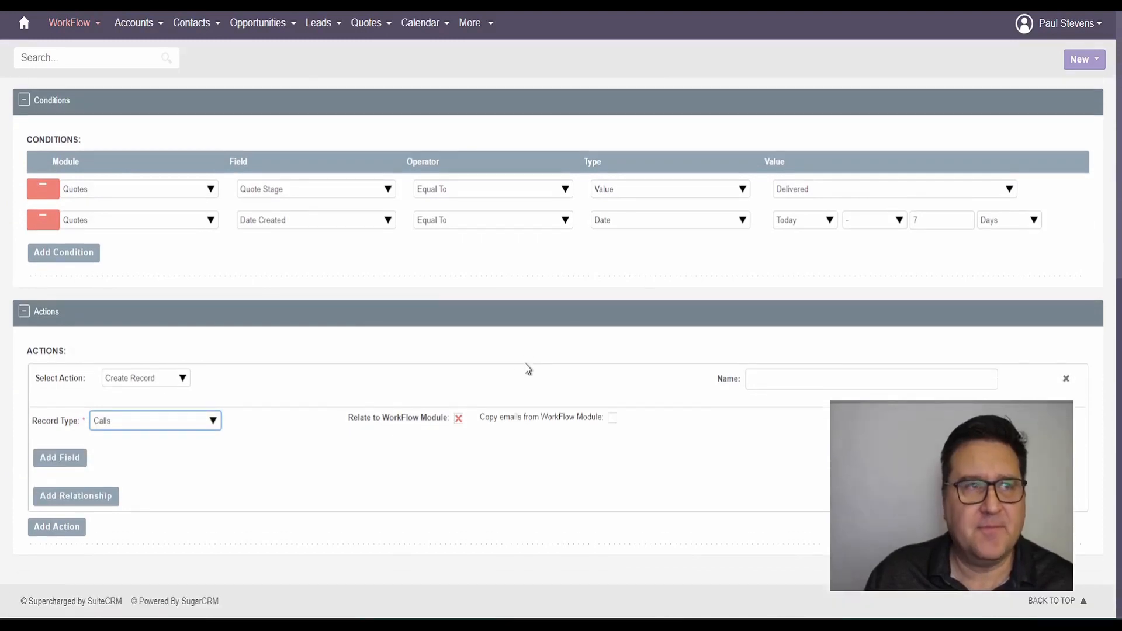
Add a Start Date field to the call record and set it to the Date value Now
{"action": "left_click", "coordinate": [66, 460]}
{"action": "left_click", "coordinate": [113, 450]}
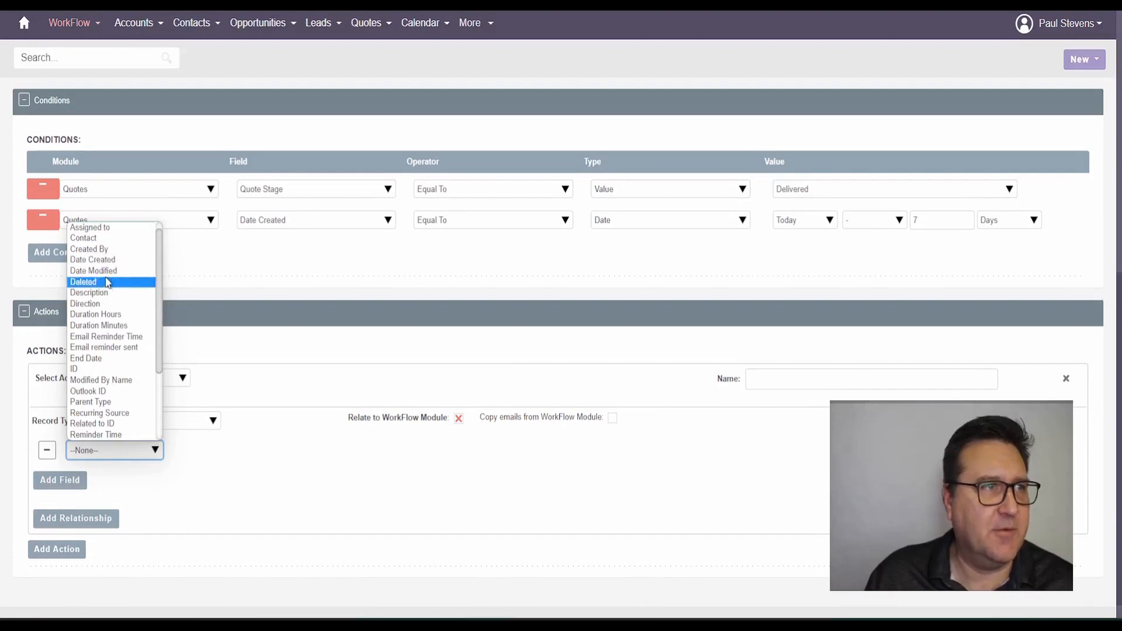
{"action": "scroll", "coordinate": [101, 376], "scroll_direction": "down", "scroll_amount": 3}
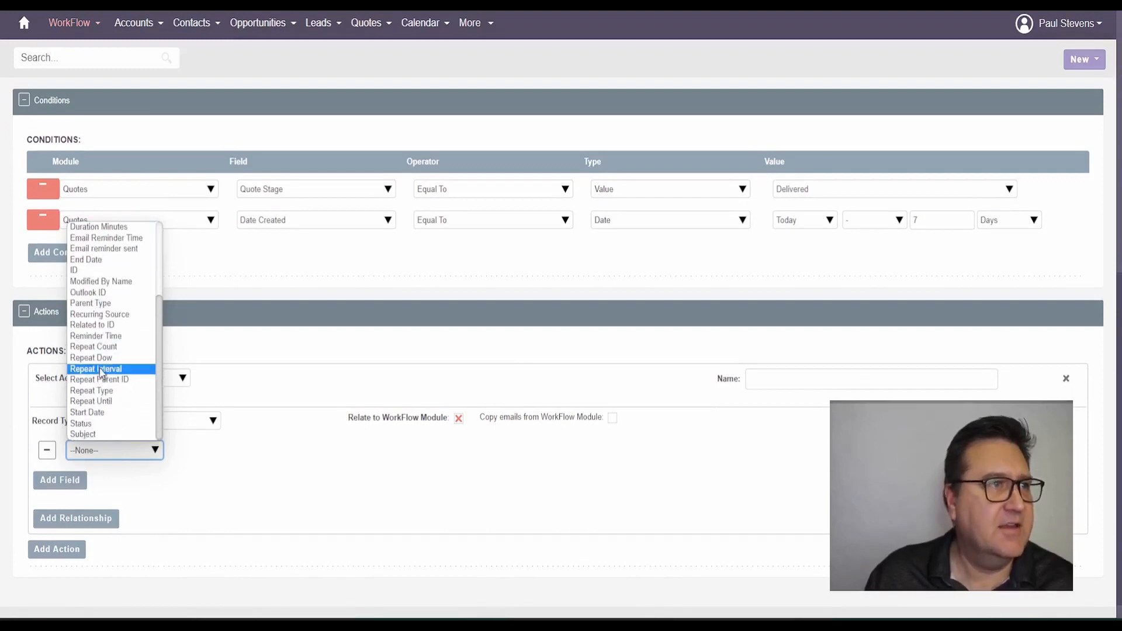
{"action": "left_click", "coordinate": [97, 412]}
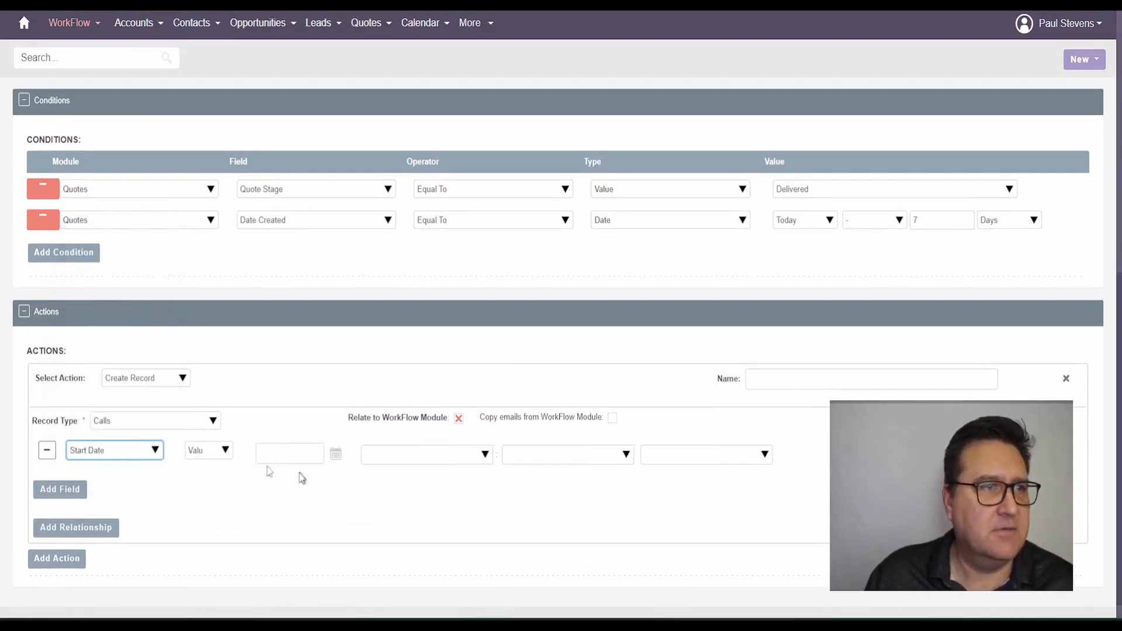
{"action": "left_click", "coordinate": [225, 451]}
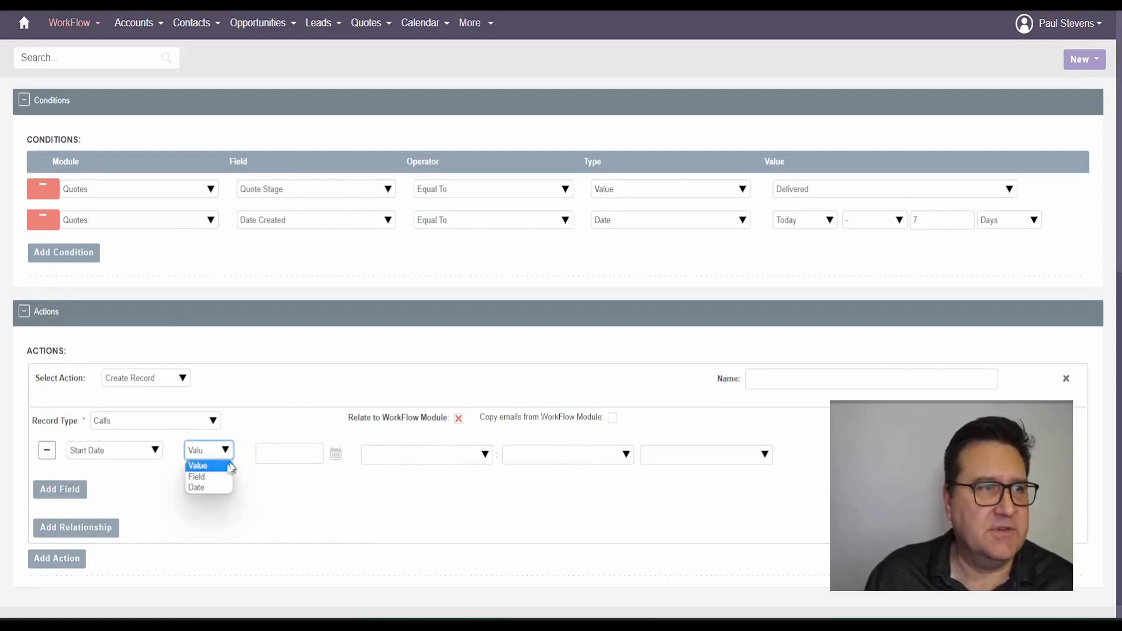
{"action": "left_click", "coordinate": [209, 488]}
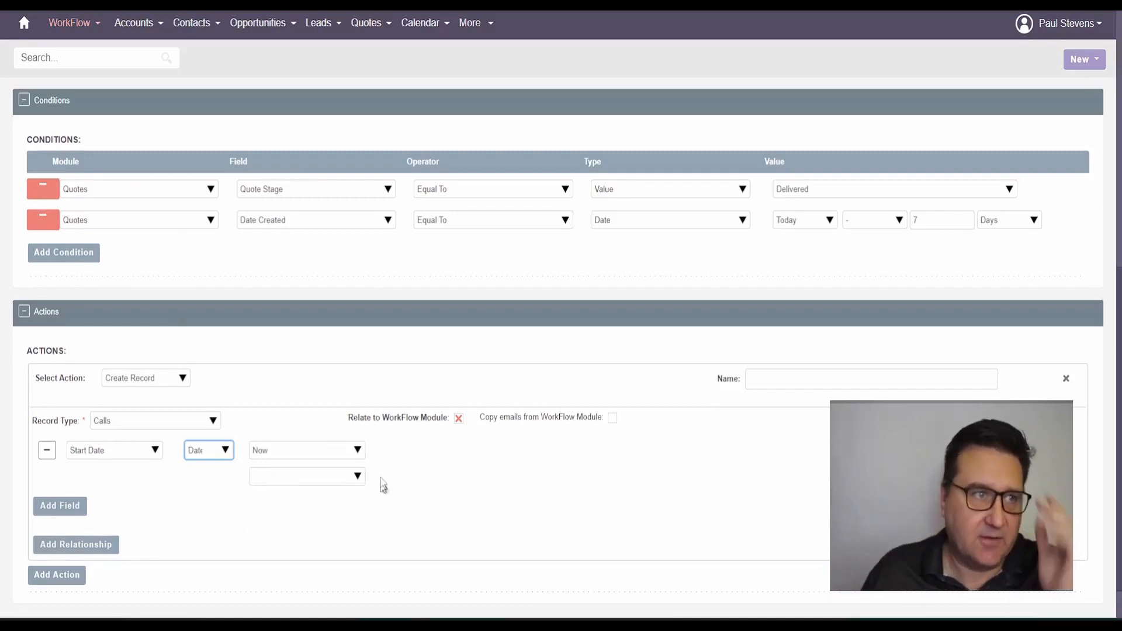
{"action": "left_click", "coordinate": [303, 435]}
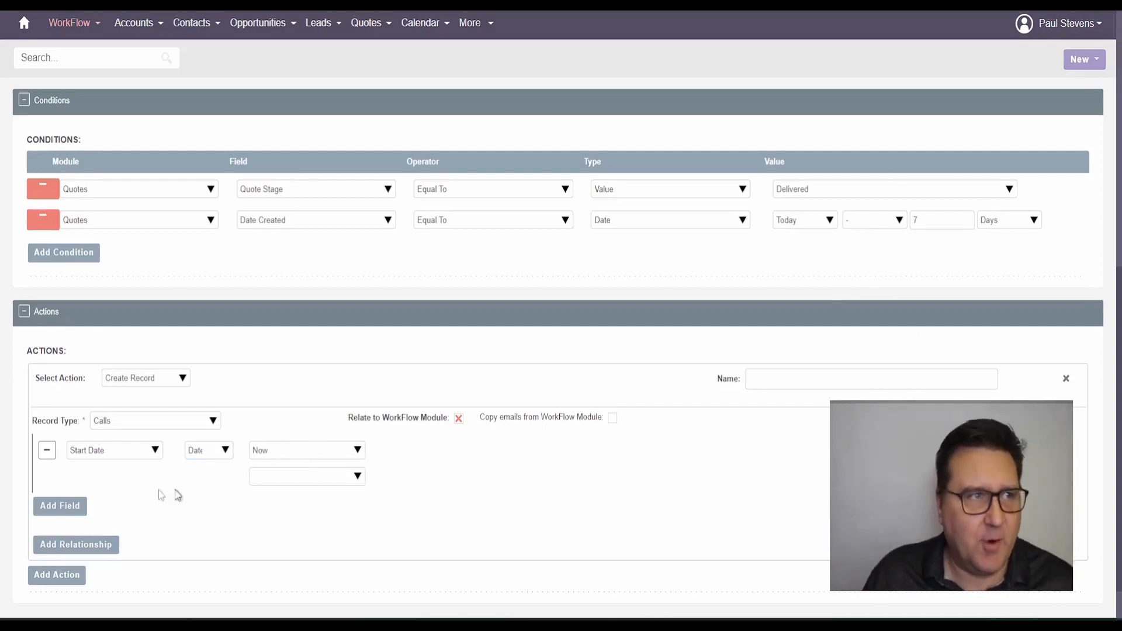
Add a Related to ID field to the call record and fill it from the quote's ID field
{"action": "left_click", "coordinate": [52, 506]}
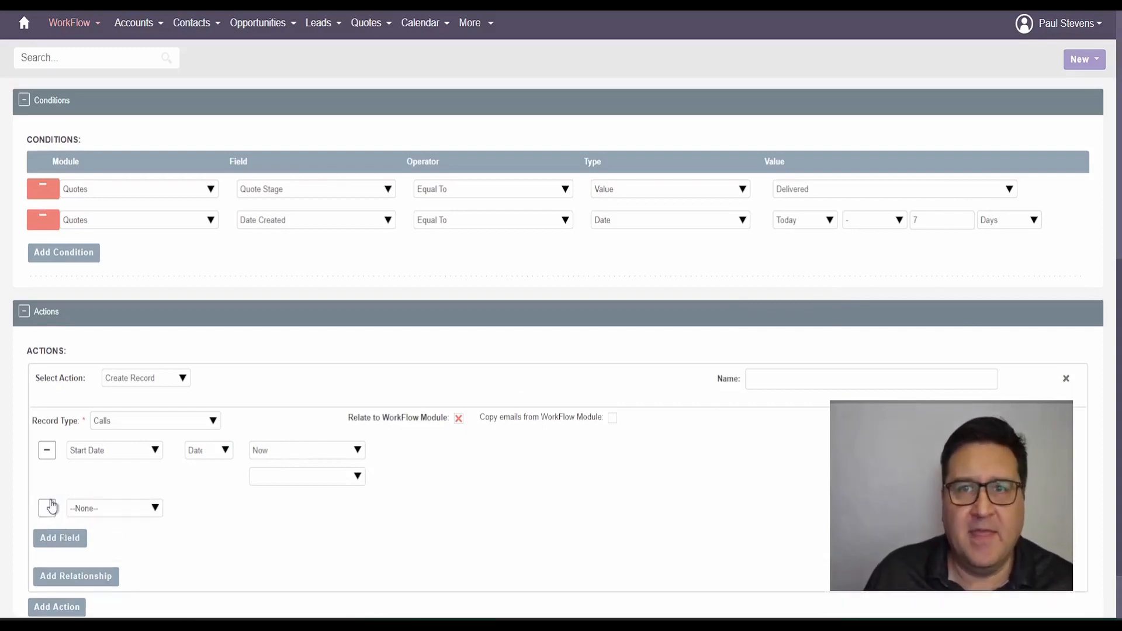
{"action": "left_click", "coordinate": [121, 519]}
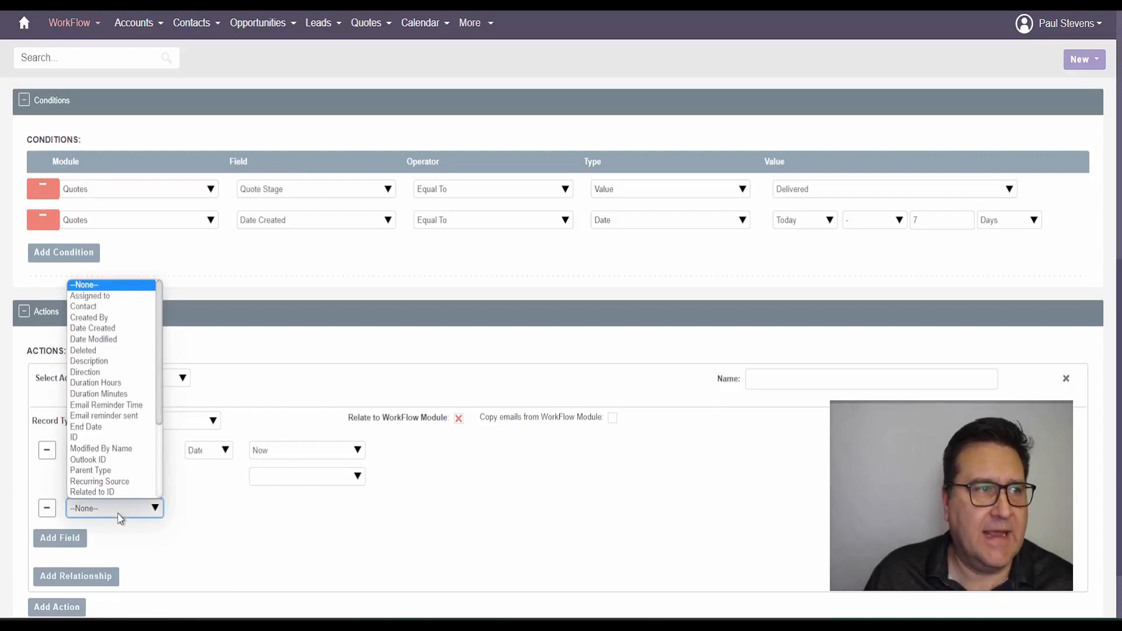
{"action": "scroll", "coordinate": [115, 500], "scroll_direction": "down", "scroll_amount": 1}
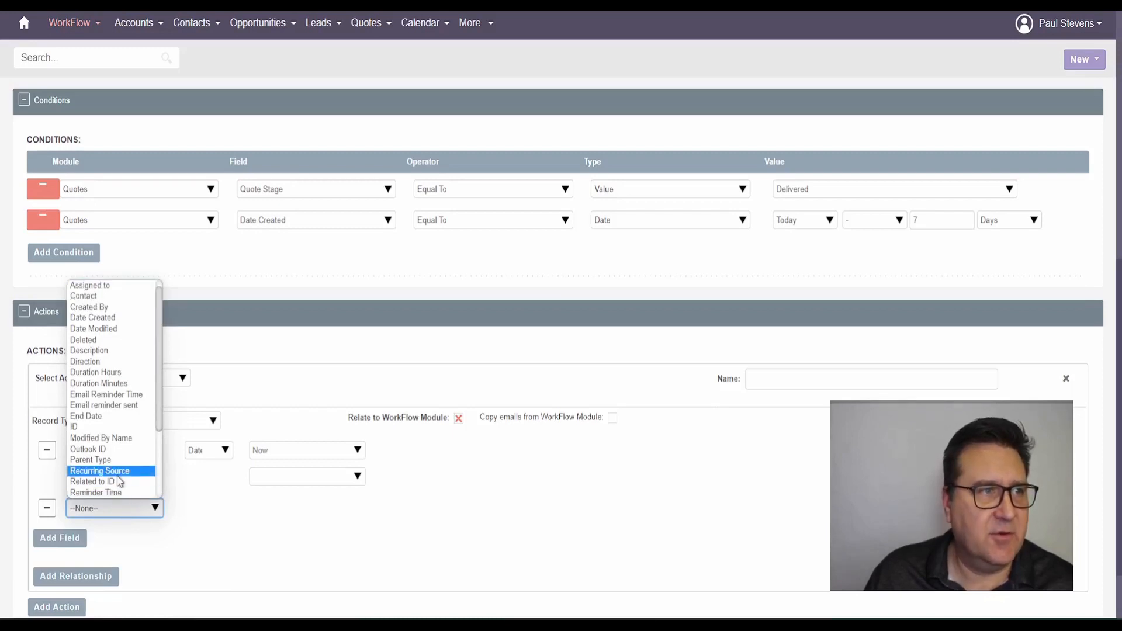
{"action": "left_click", "coordinate": [114, 482]}
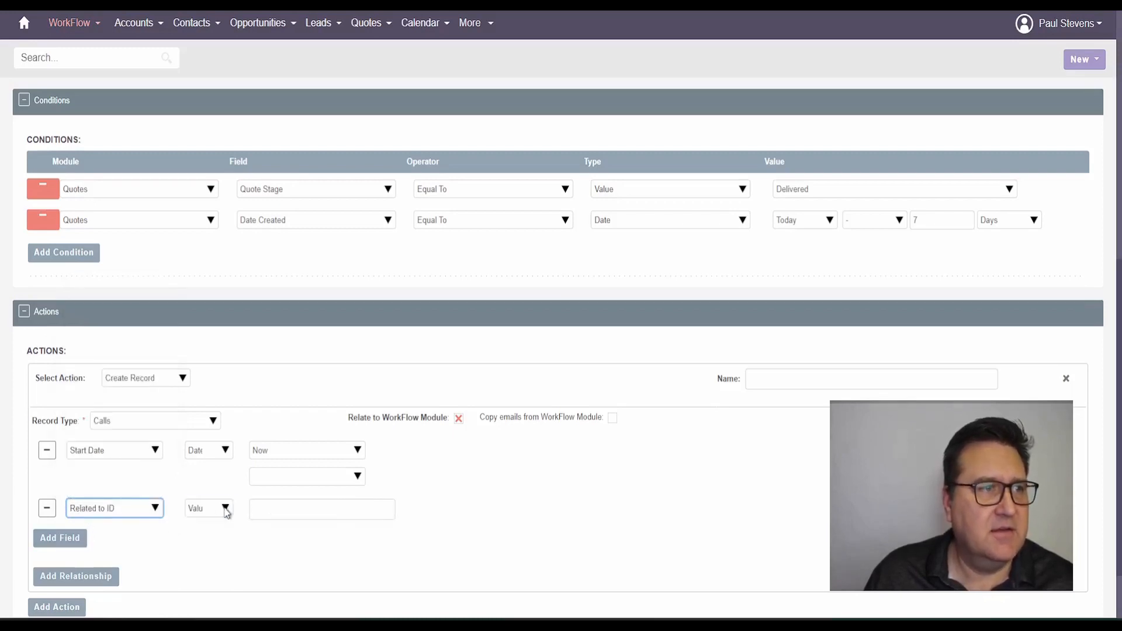
{"action": "left_click", "coordinate": [231, 512]}
{"action": "left_click", "coordinate": [209, 532]}
{"action": "left_click", "coordinate": [288, 515]}
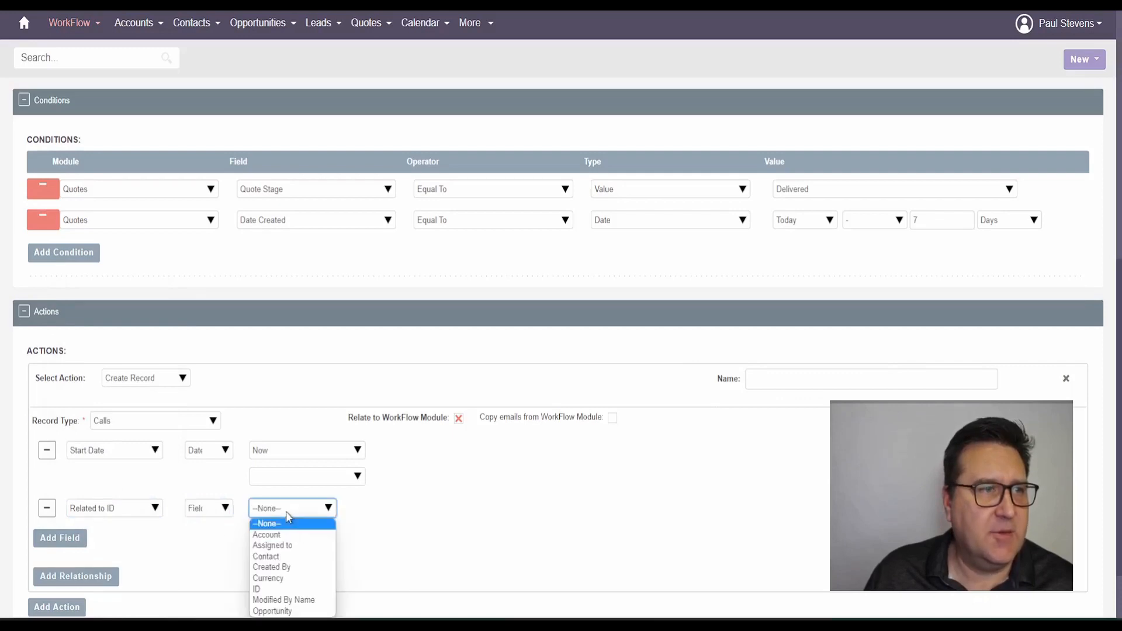
{"action": "left_click", "coordinate": [277, 589]}
{"action": "left_click", "coordinate": [396, 583]}
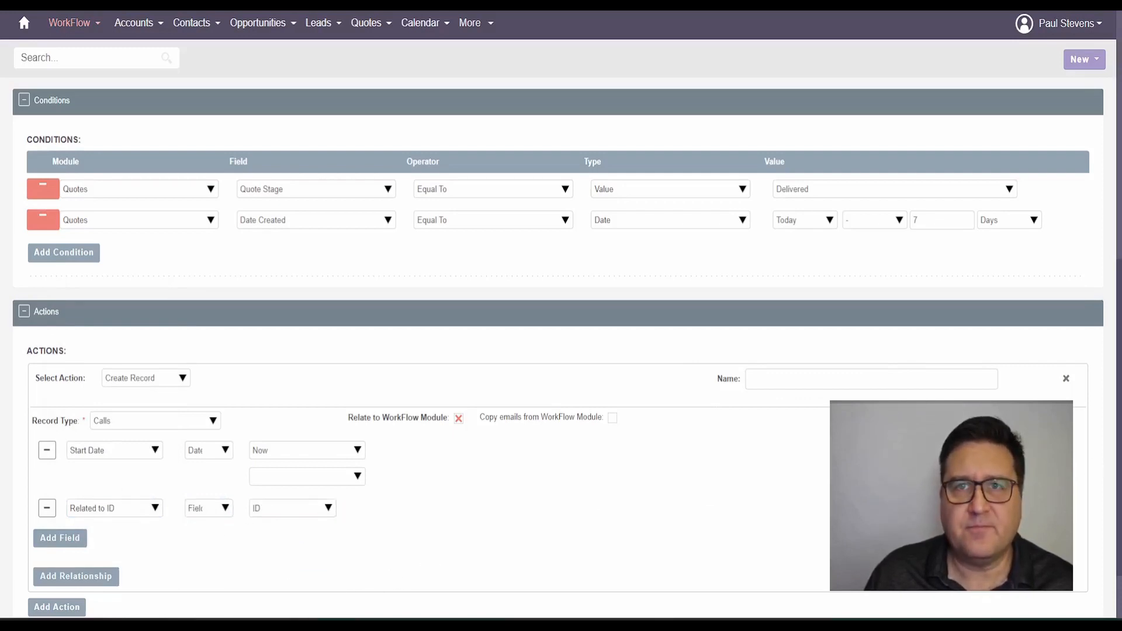
Add a Subject field to the call record with the value "Quote Follow Up"
{"action": "left_click", "coordinate": [49, 538]}
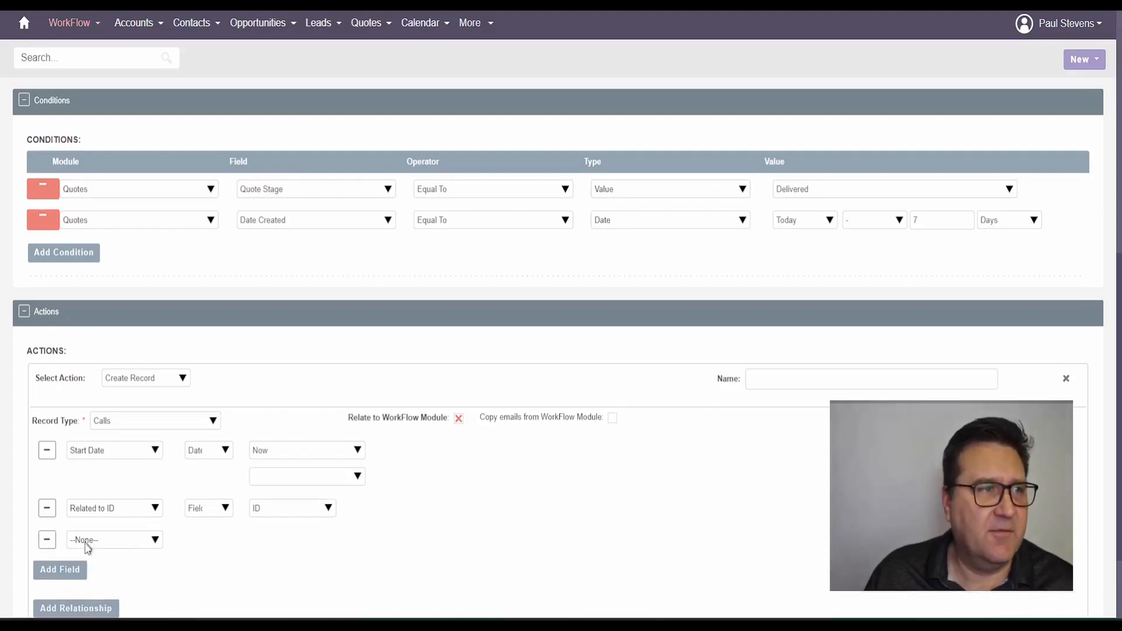
{"action": "left_click", "coordinate": [86, 543]}
{"action": "scroll", "coordinate": [116, 520], "scroll_direction": "down", "scroll_amount": 1}
{"action": "scroll", "coordinate": [142, 473], "scroll_direction": "down", "scroll_amount": 3}
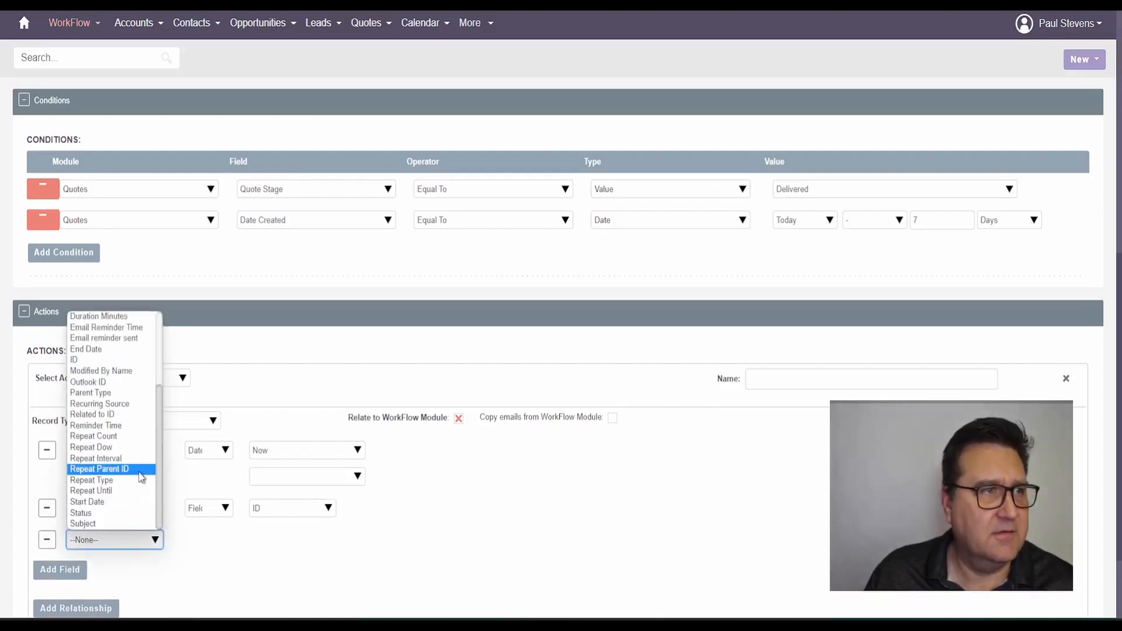
{"action": "left_click", "coordinate": [108, 512]}
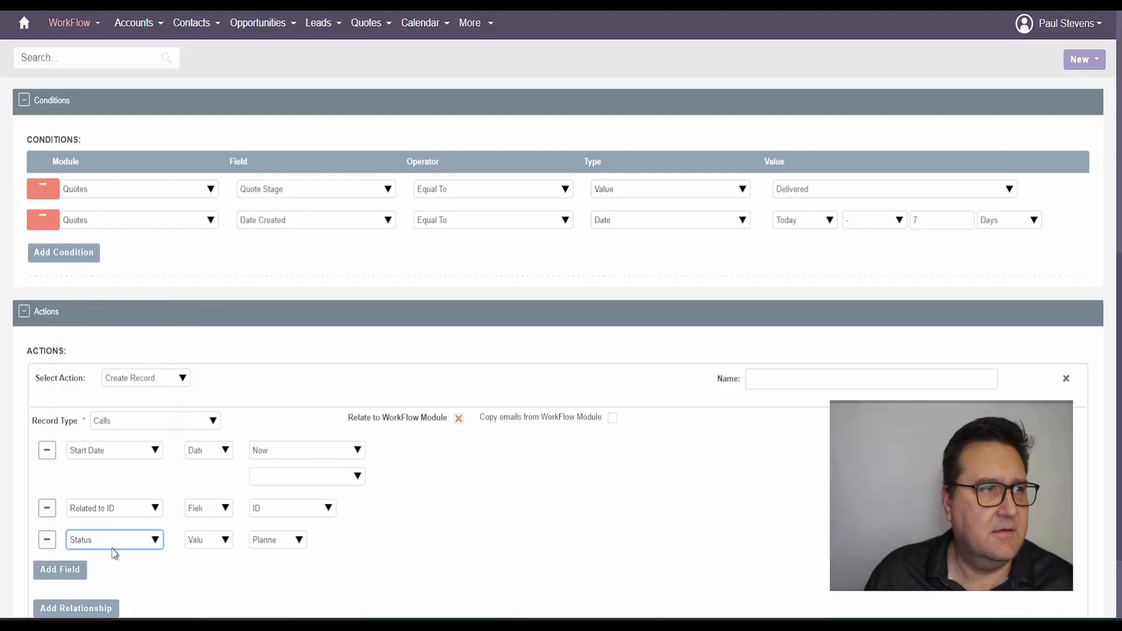
{"action": "left_click", "coordinate": [114, 548]}
{"action": "left_click", "coordinate": [117, 525]}
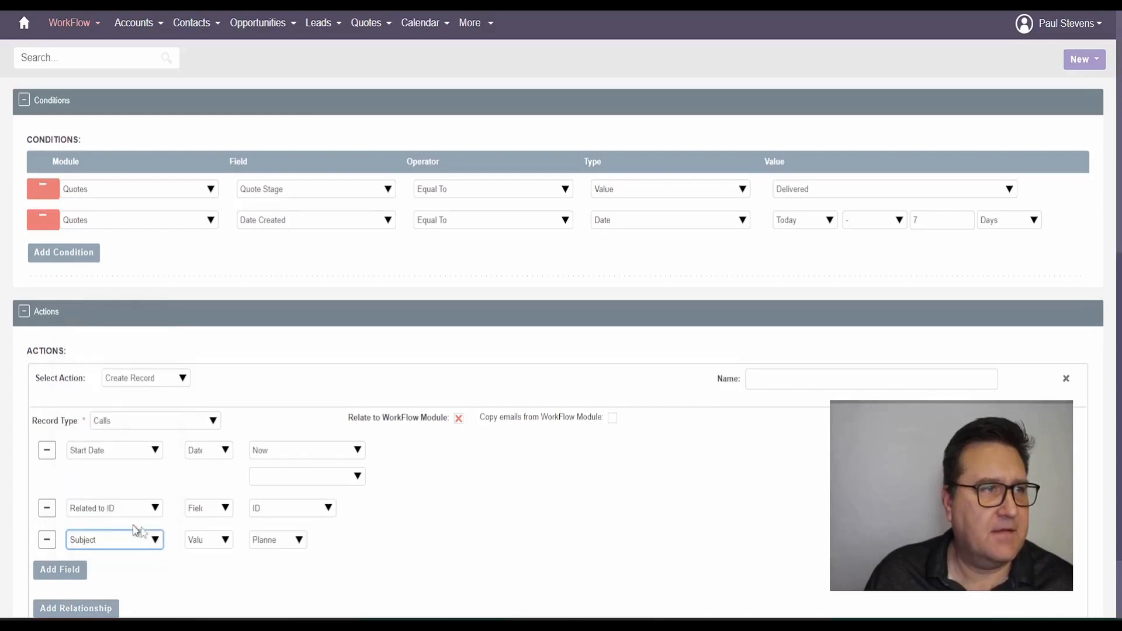
{"action": "left_click", "coordinate": [263, 542]}
{"action": "type", "text": "Quote Foll"}
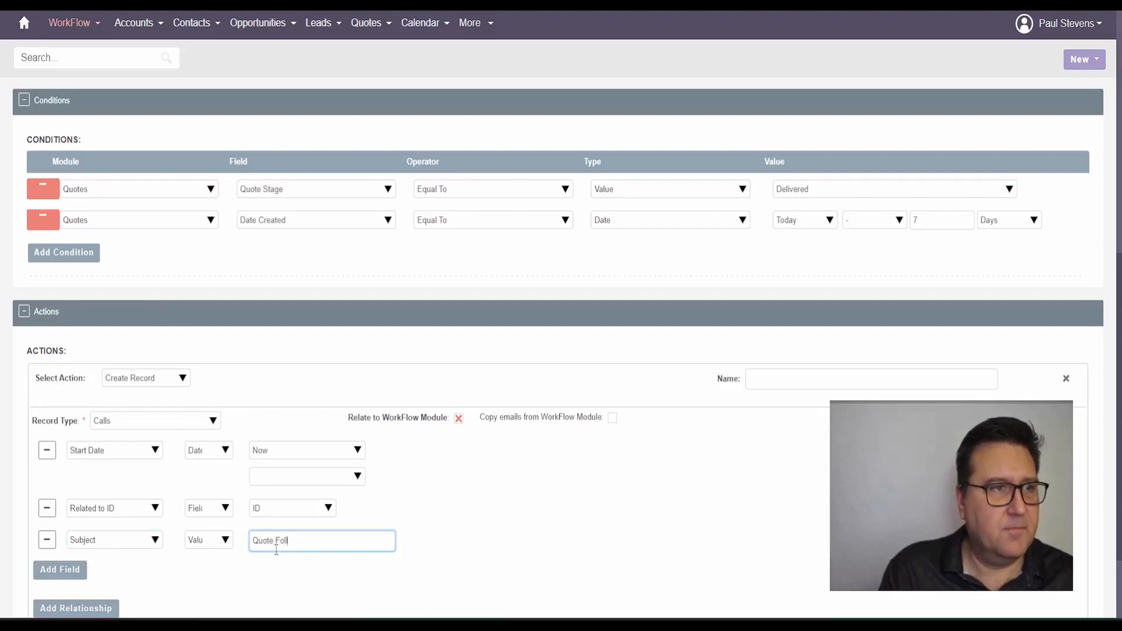
{"action": "type", "text": "ow Up"}
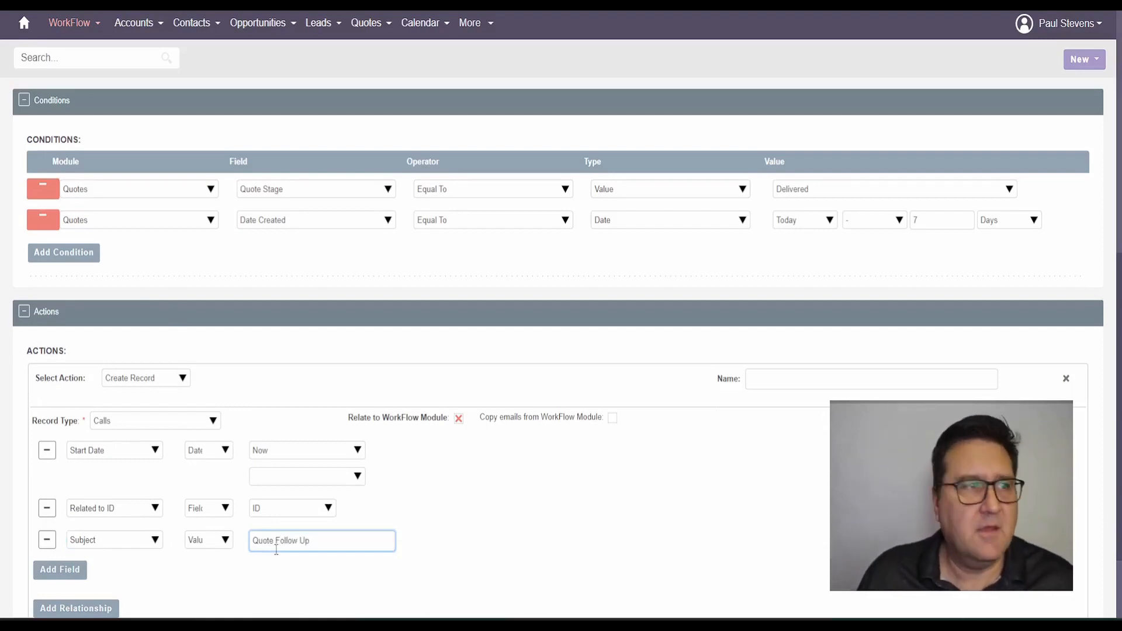
Add a Duration Minutes field to the call record and set its value to 15
{"action": "left_click", "coordinate": [78, 573]}
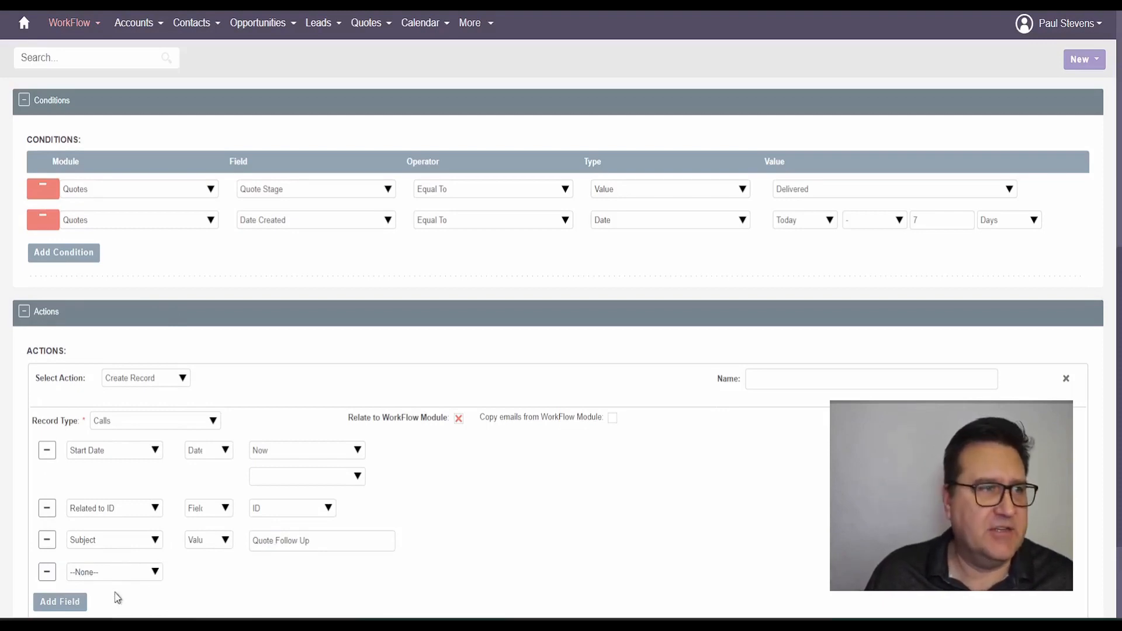
{"action": "left_click", "coordinate": [116, 576]}
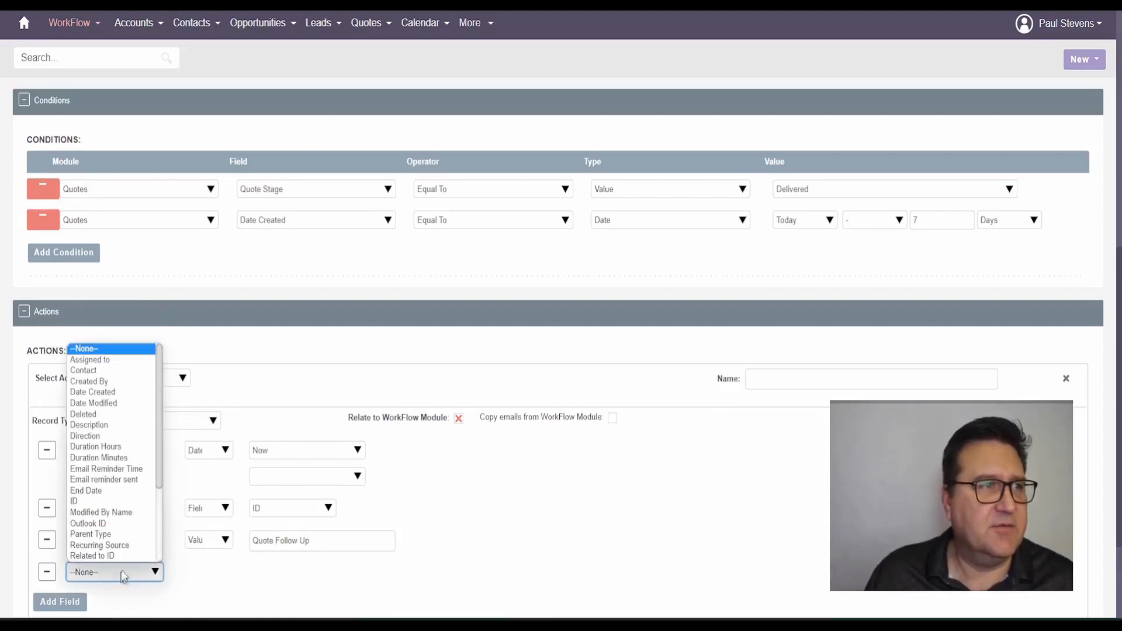
{"action": "left_click", "coordinate": [103, 459]}
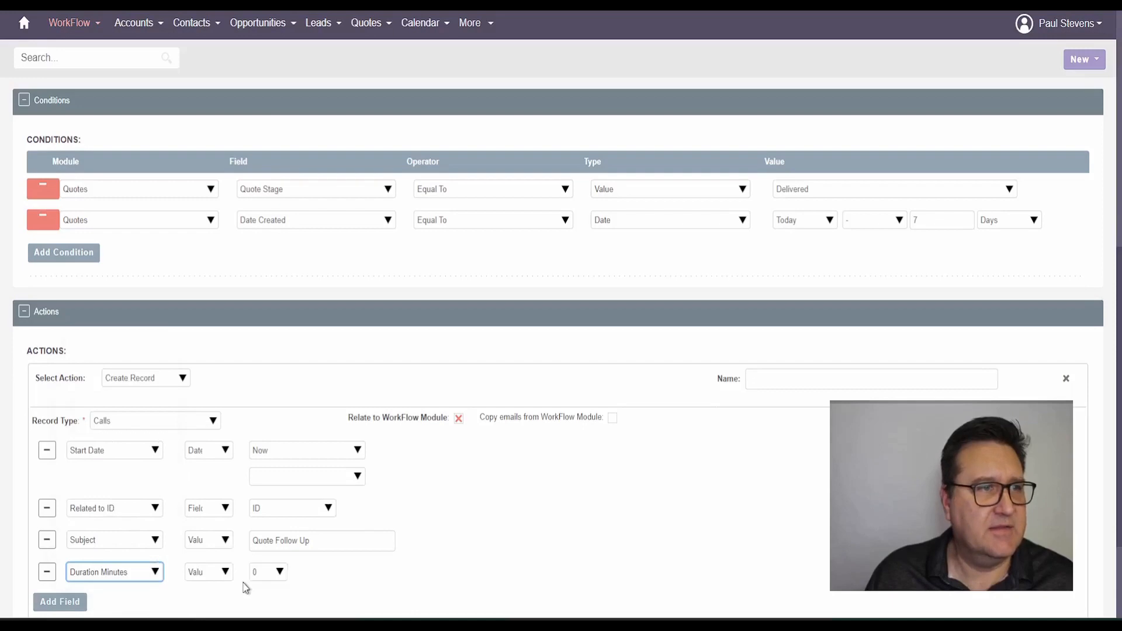
{"action": "left_click", "coordinate": [262, 572]}
{"action": "left_click", "coordinate": [274, 533]}
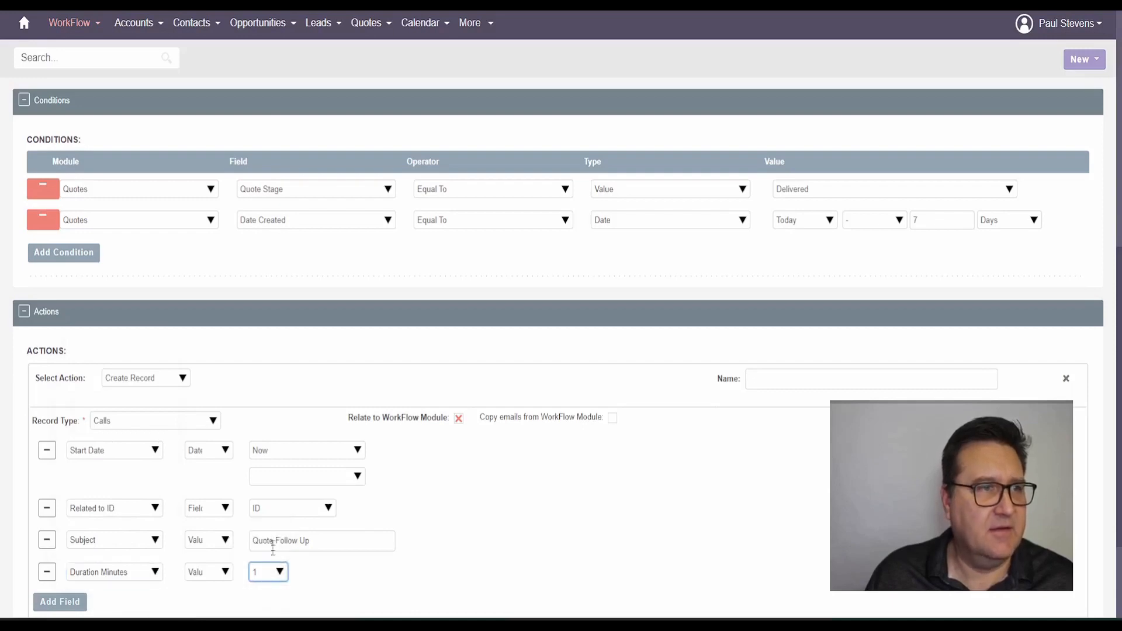
Add a Status field to the call record with the value Planned
{"action": "left_click", "coordinate": [61, 609]}
{"action": "scroll", "coordinate": [358, 526], "scroll_direction": "down", "scroll_amount": 3}
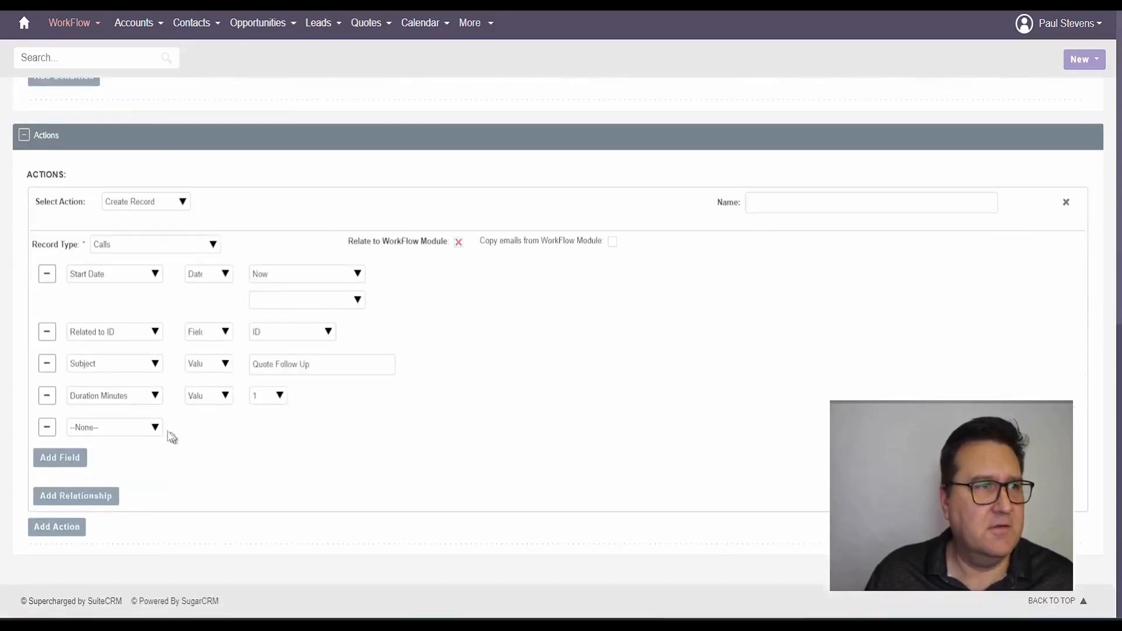
{"action": "left_click", "coordinate": [155, 427]}
{"action": "scroll", "coordinate": [131, 399], "scroll_direction": "down", "scroll_amount": 4}
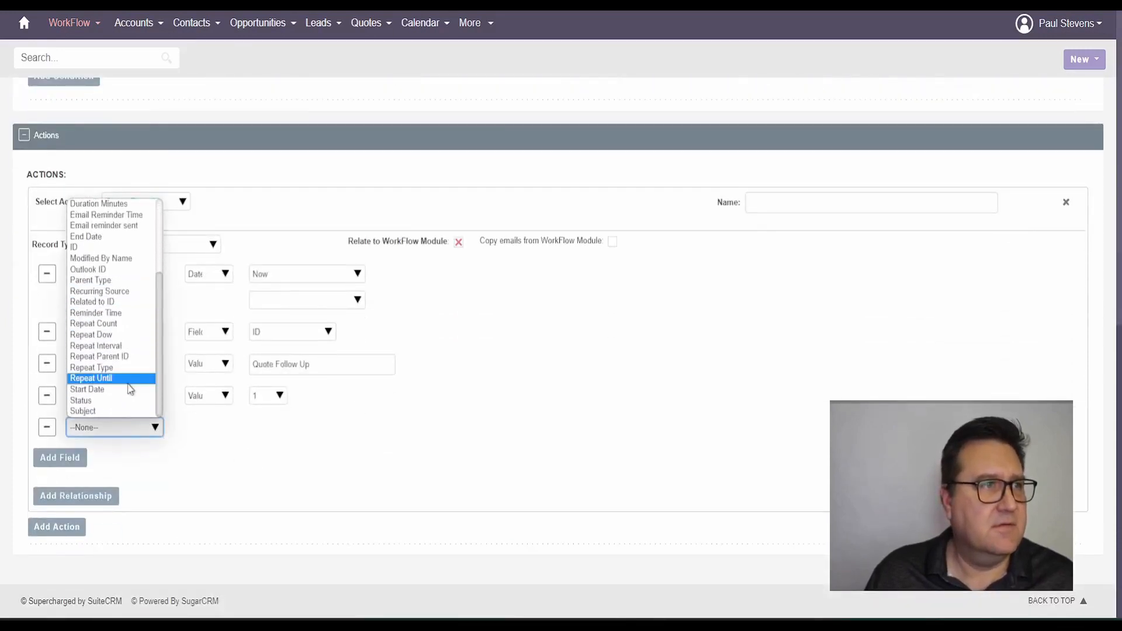
{"action": "left_click", "coordinate": [131, 401]}
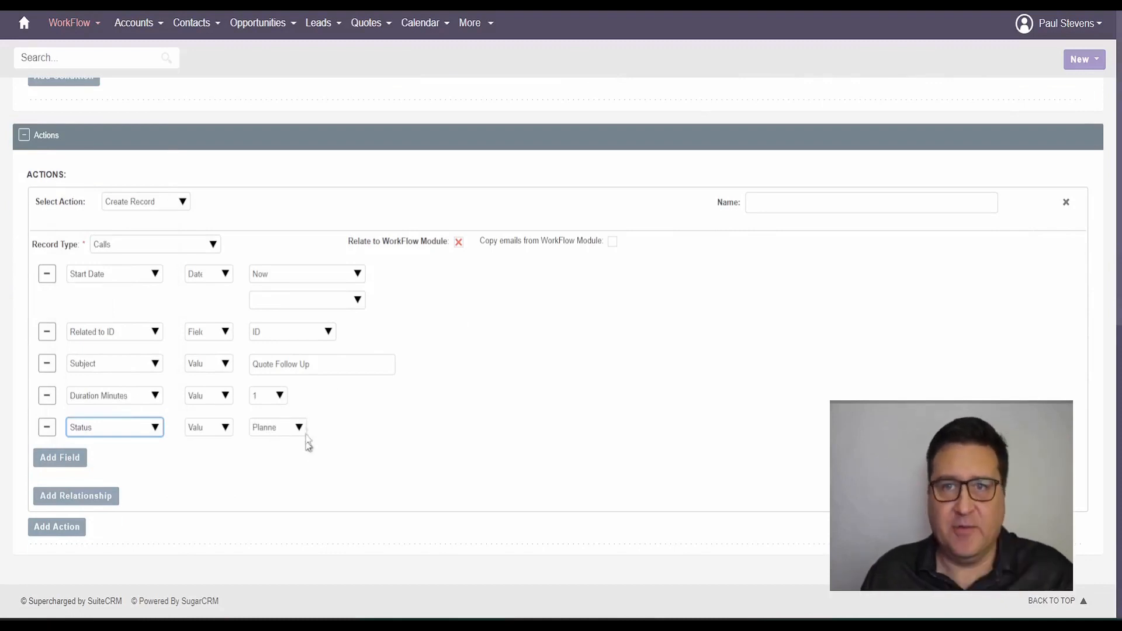
Add an Assigned to field to the call record and fill it from the quote's Assigned to field
{"action": "left_click", "coordinate": [75, 462]}
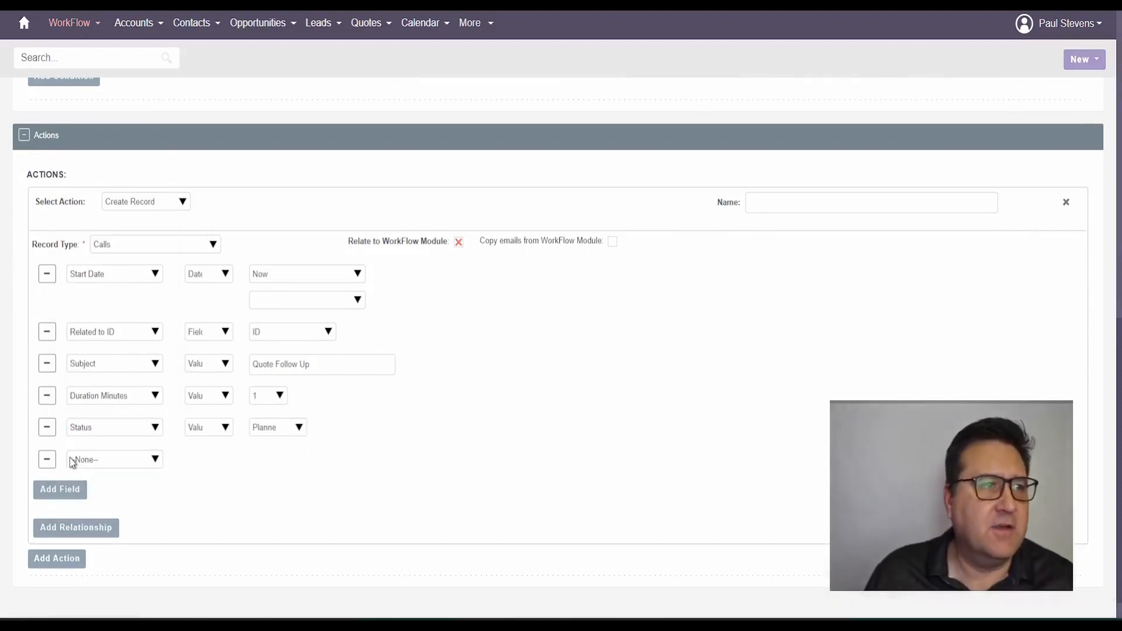
{"action": "left_click", "coordinate": [130, 461]}
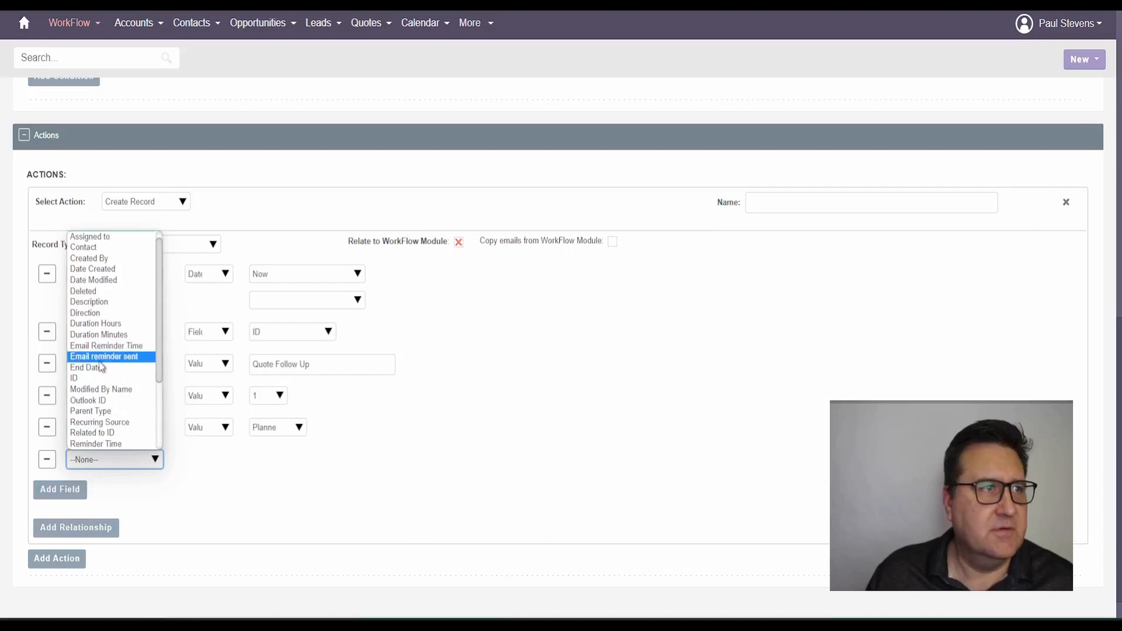
{"action": "left_click", "coordinate": [108, 237]}
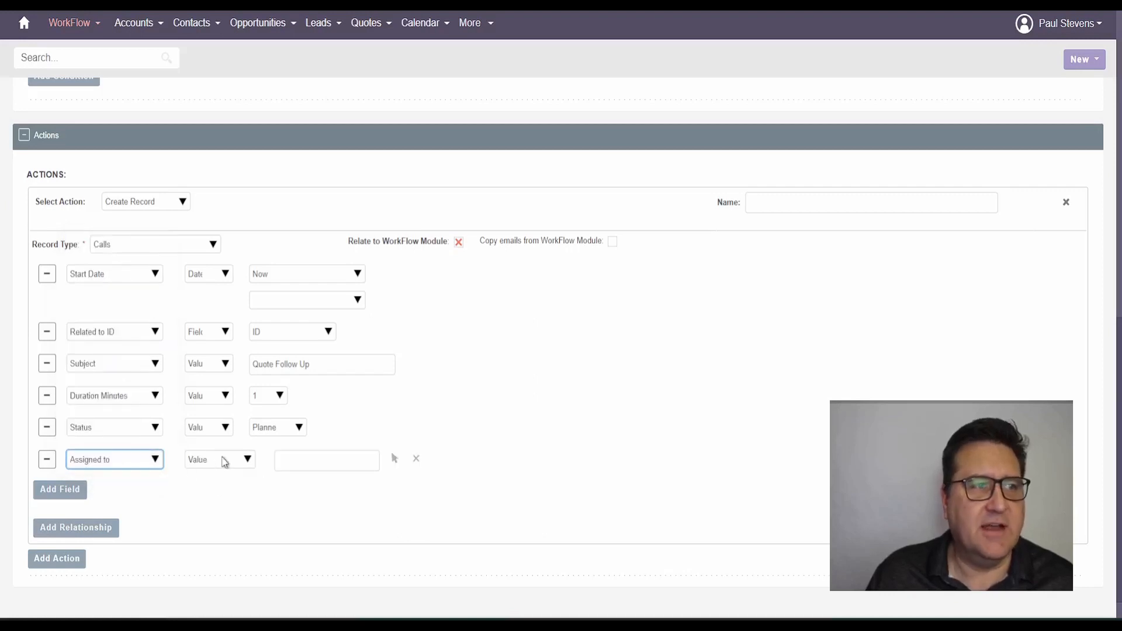
{"action": "left_click", "coordinate": [230, 465]}
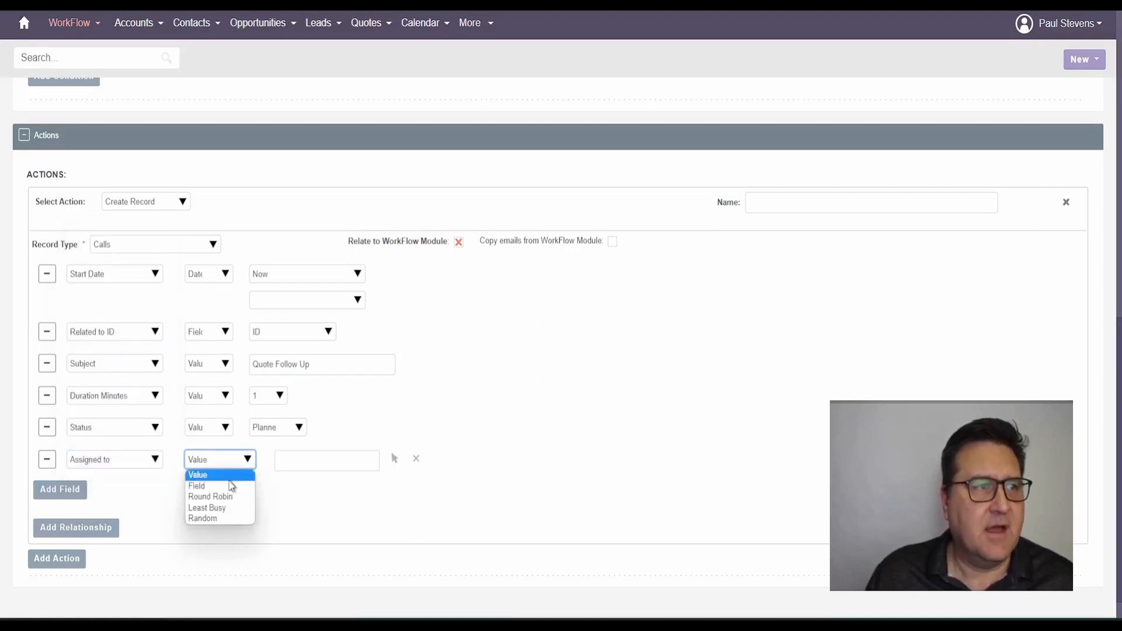
{"action": "left_click", "coordinate": [199, 486]}
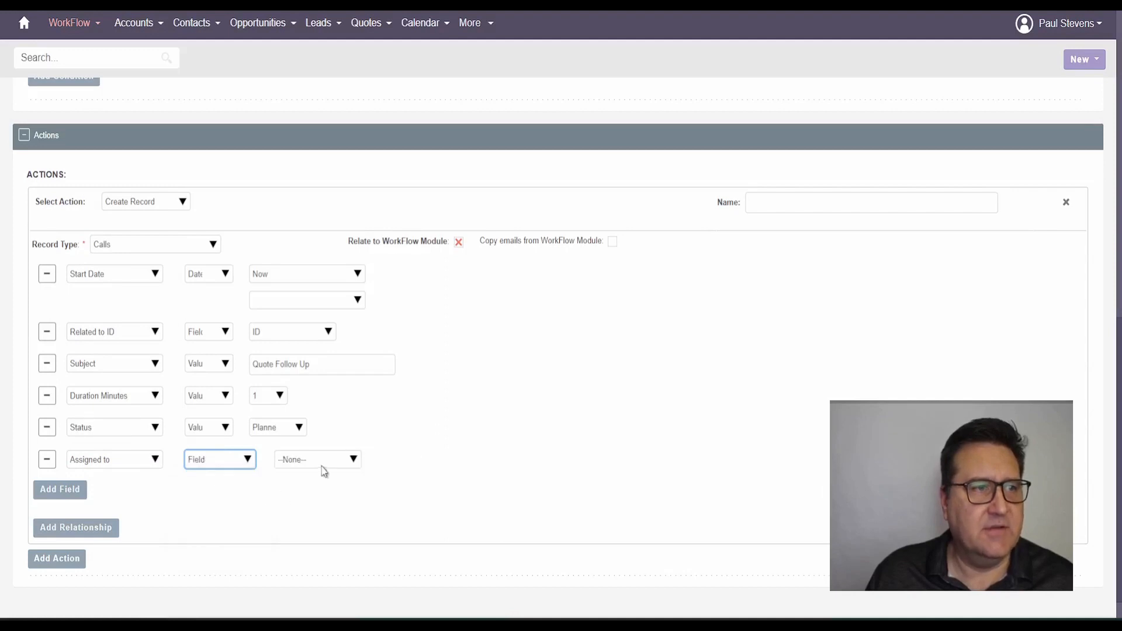
{"action": "left_click", "coordinate": [325, 467]}
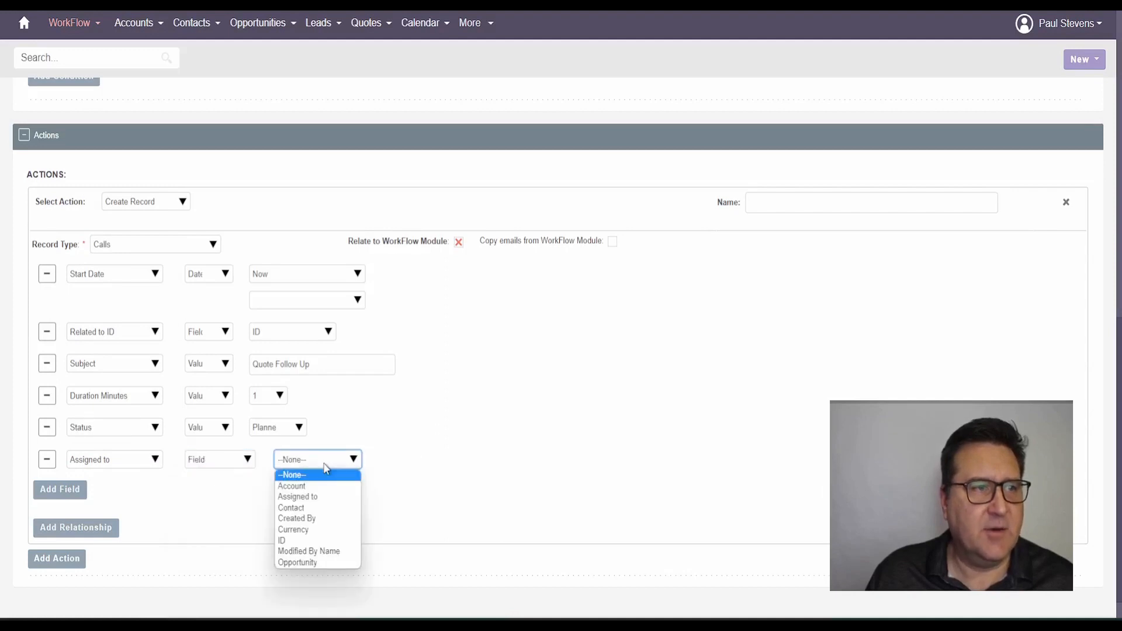
{"action": "left_click", "coordinate": [316, 496]}
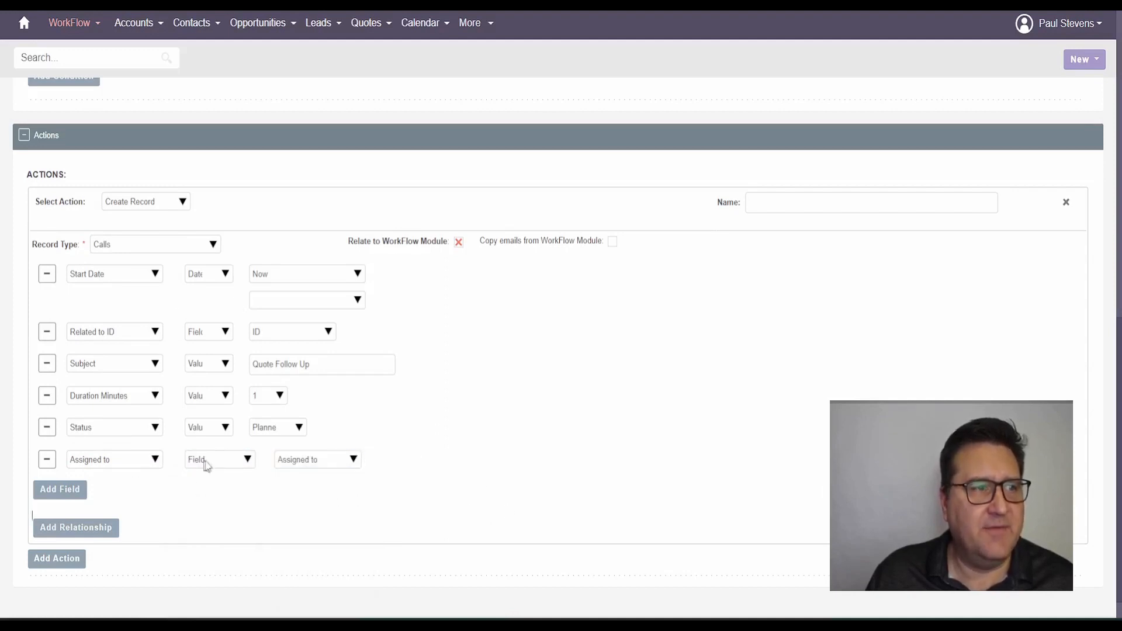
Add a Contact field to the call record and fill it from the quote's ID field
{"action": "scroll", "coordinate": [538, 374], "scroll_direction": "up", "scroll_amount": 15}
{"action": "scroll", "coordinate": [537, 374], "scroll_direction": "up", "scroll_amount": 1}
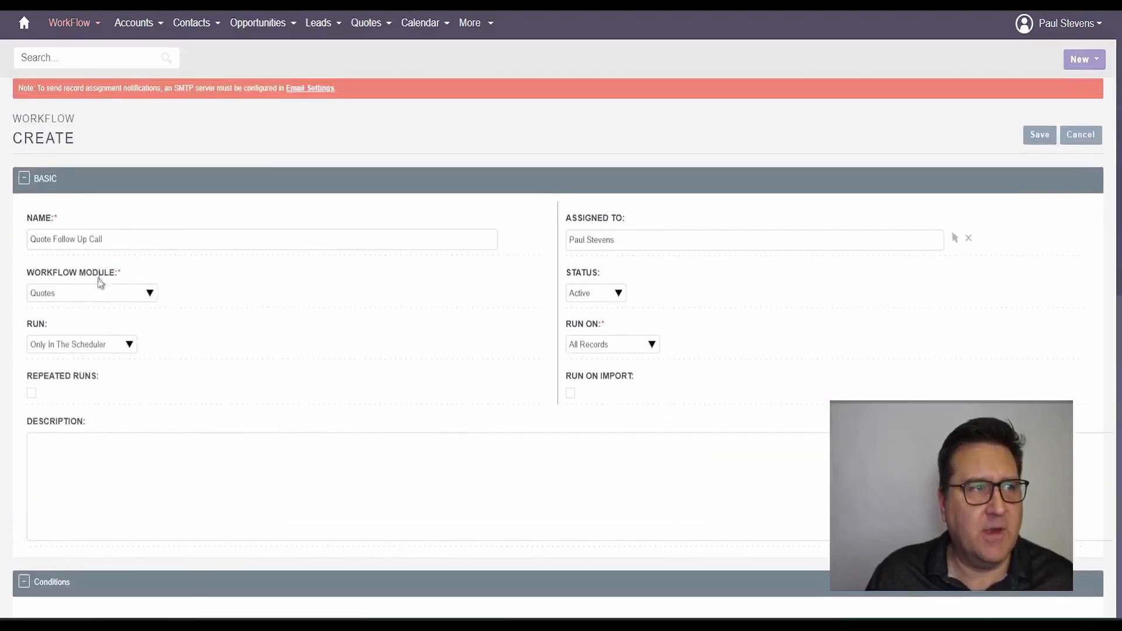
{"action": "left_click_drag", "start_coordinate": [106, 256], "coordinate": [148, 371]}
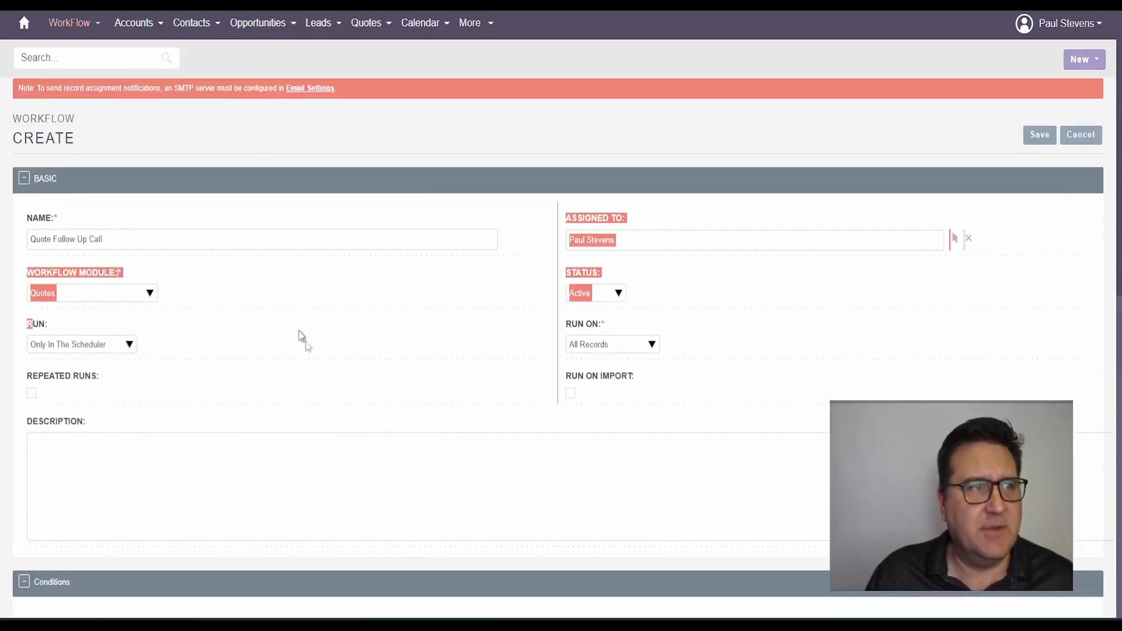
{"action": "scroll", "coordinate": [300, 333], "scroll_direction": "down", "scroll_amount": 15}
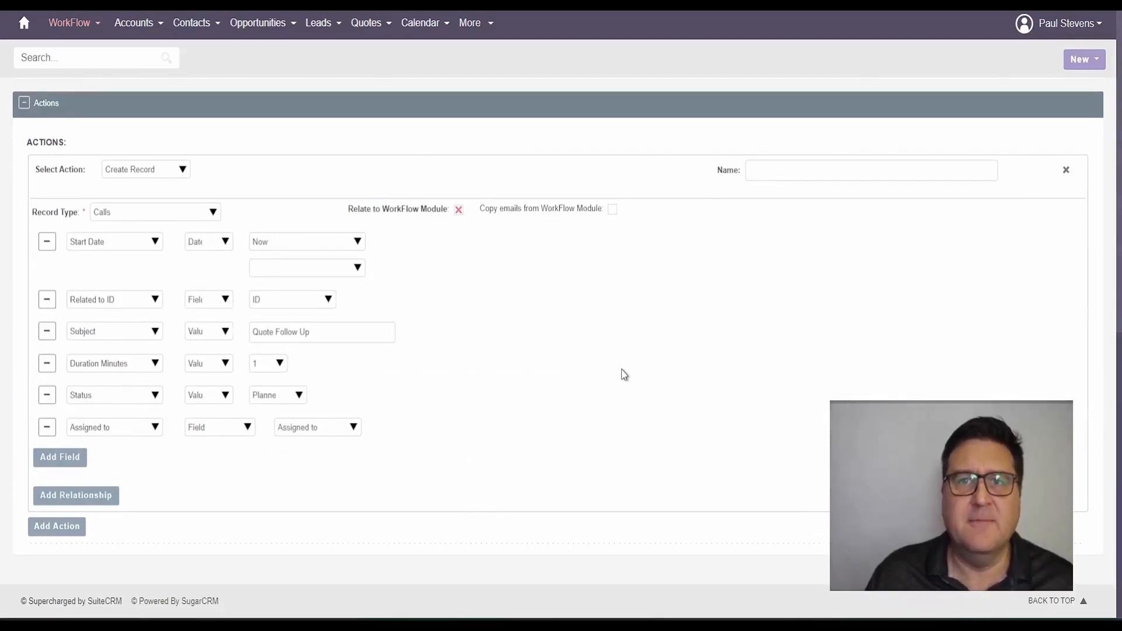
{"action": "left_click", "coordinate": [76, 458]}
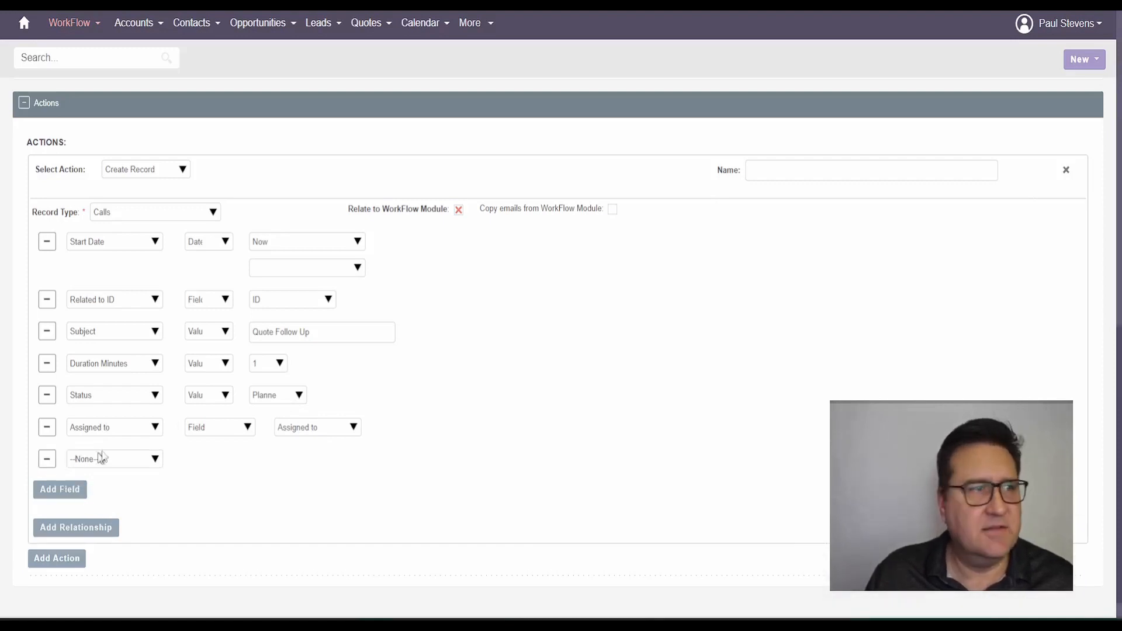
{"action": "left_click", "coordinate": [144, 465]}
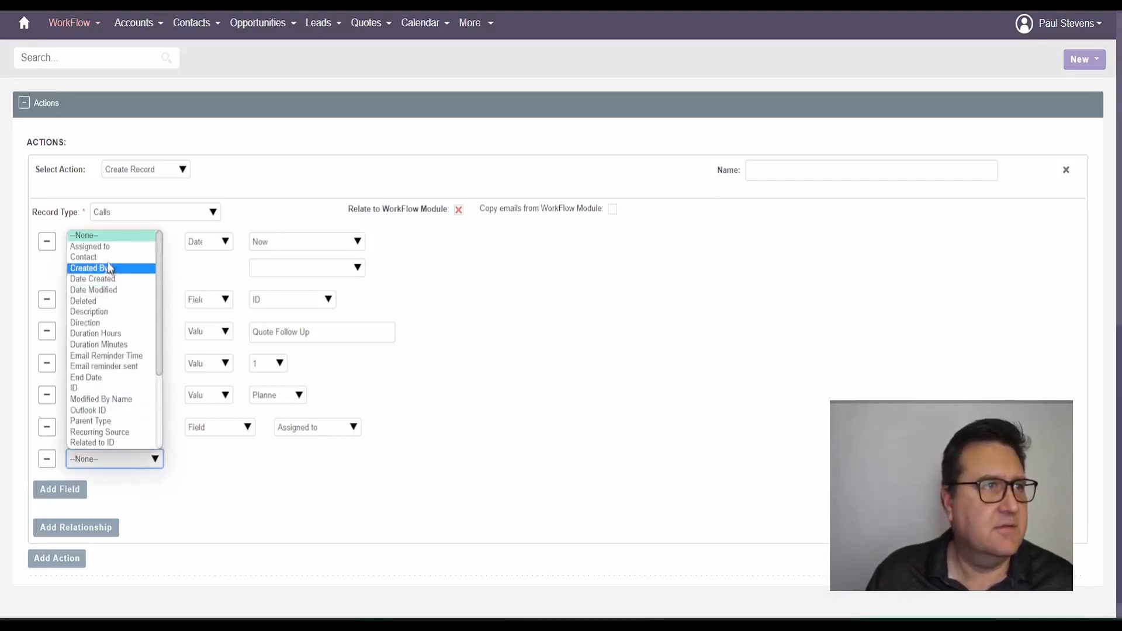
{"action": "left_click", "coordinate": [108, 259]}
{"action": "left_click", "coordinate": [208, 459]}
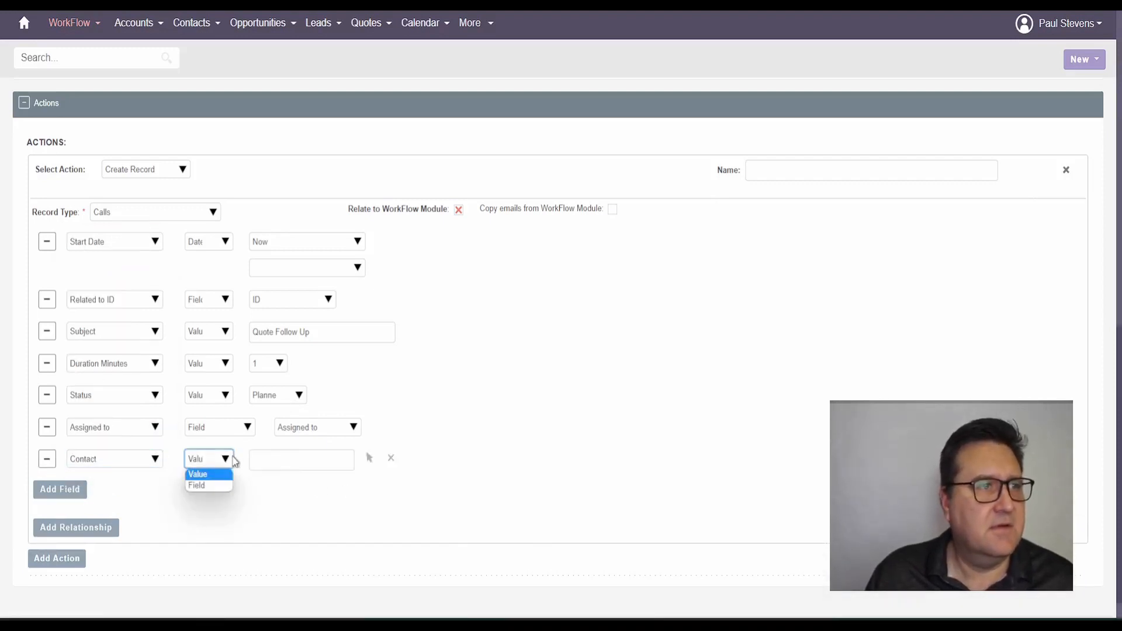
{"action": "left_click", "coordinate": [223, 485]}
{"action": "left_click", "coordinate": [286, 462]}
{"action": "left_click", "coordinate": [282, 538]}
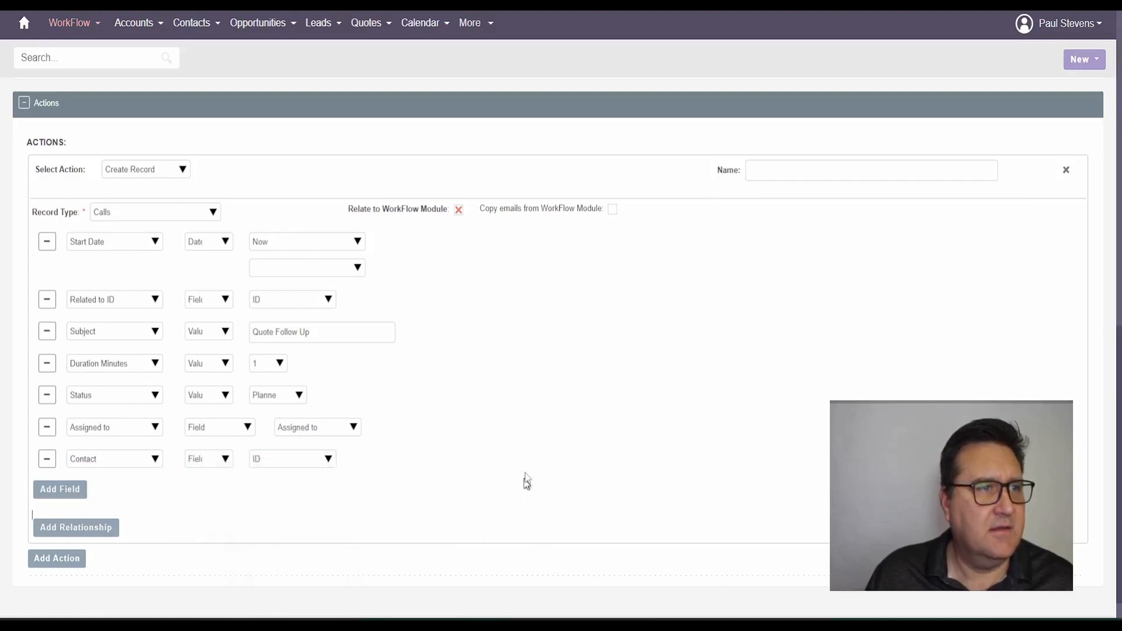
Add an Accounts : Account relationship to the call record and fill it from the quote's Account field
{"action": "scroll", "coordinate": [524, 494], "scroll_direction": "down", "scroll_amount": 1}
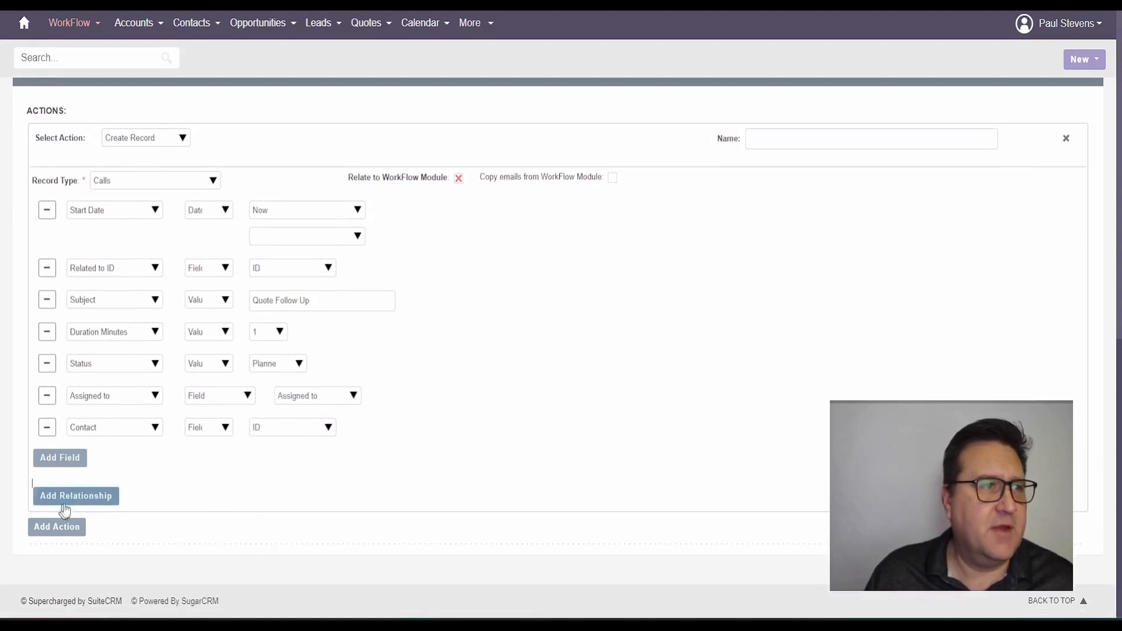
{"action": "left_click", "coordinate": [82, 501]}
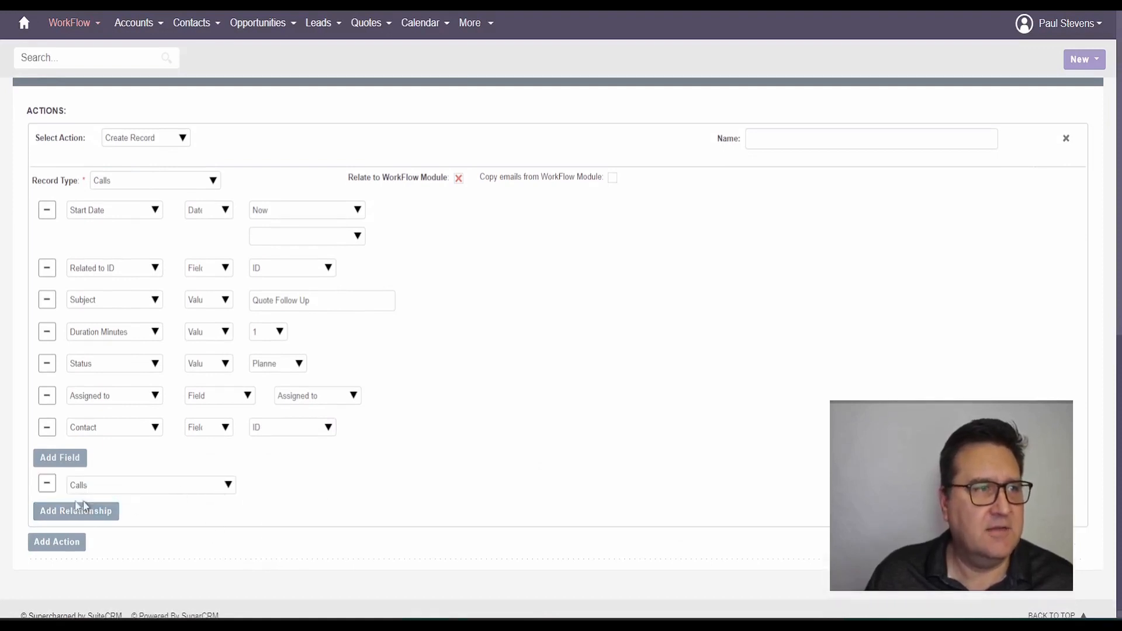
{"action": "left_click", "coordinate": [197, 490]}
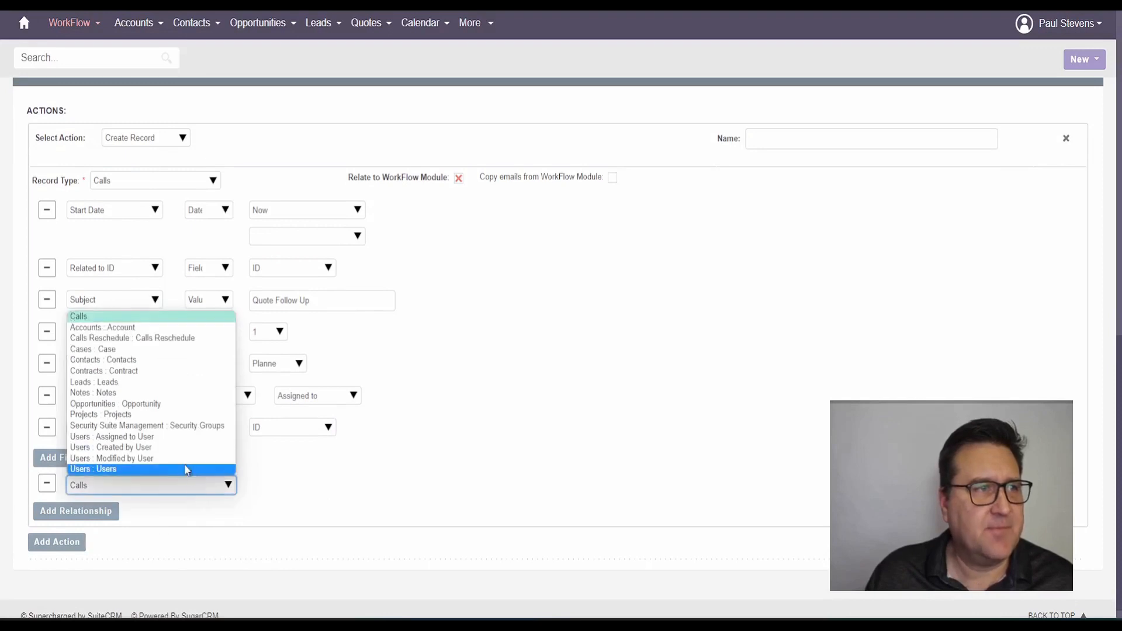
{"action": "left_click", "coordinate": [169, 330]}
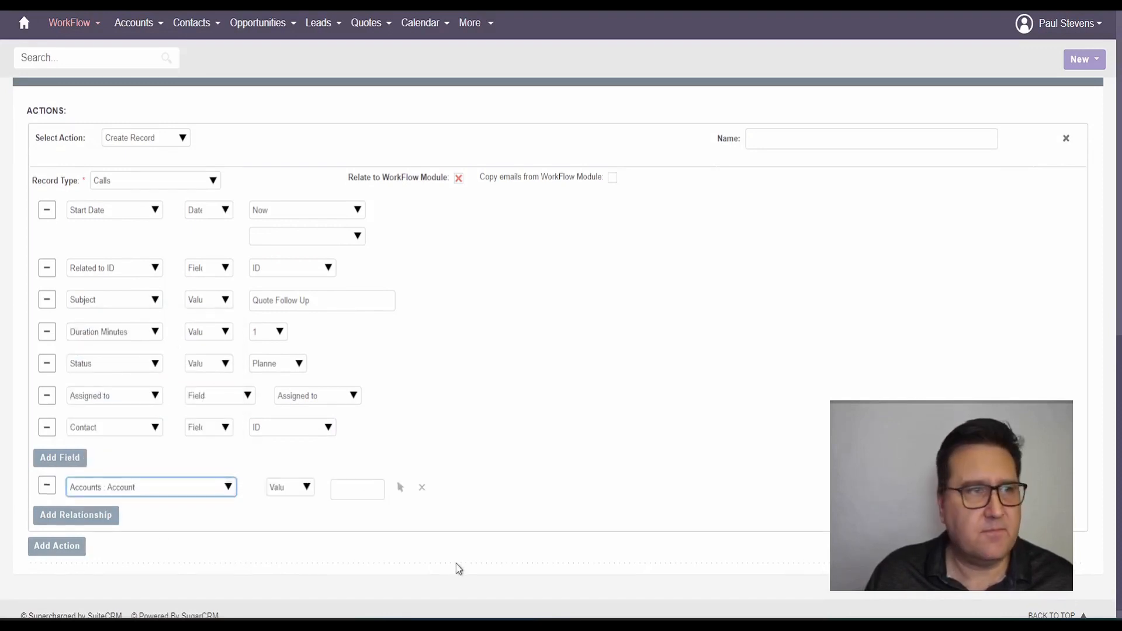
{"action": "left_click", "coordinate": [295, 488]}
{"action": "left_click", "coordinate": [290, 511]}
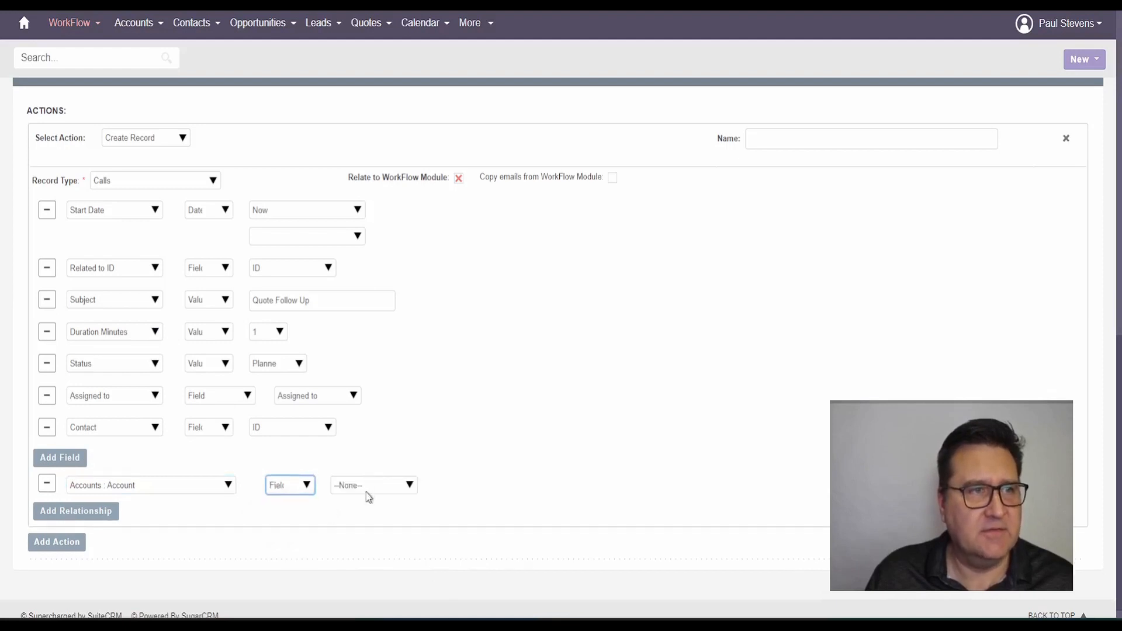
{"action": "left_click", "coordinate": [365, 489]}
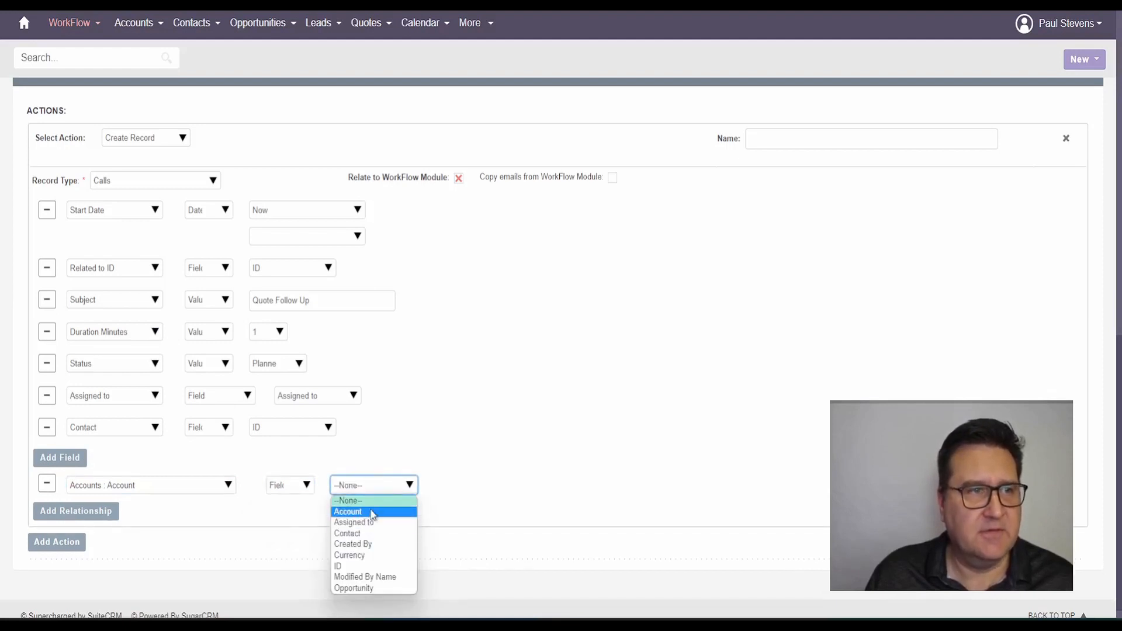
{"action": "left_click", "coordinate": [367, 512]}
Add a Contacts : Contacts relationship to the call record and fill it from the quote's Contact field
{"action": "left_click", "coordinate": [100, 512]}
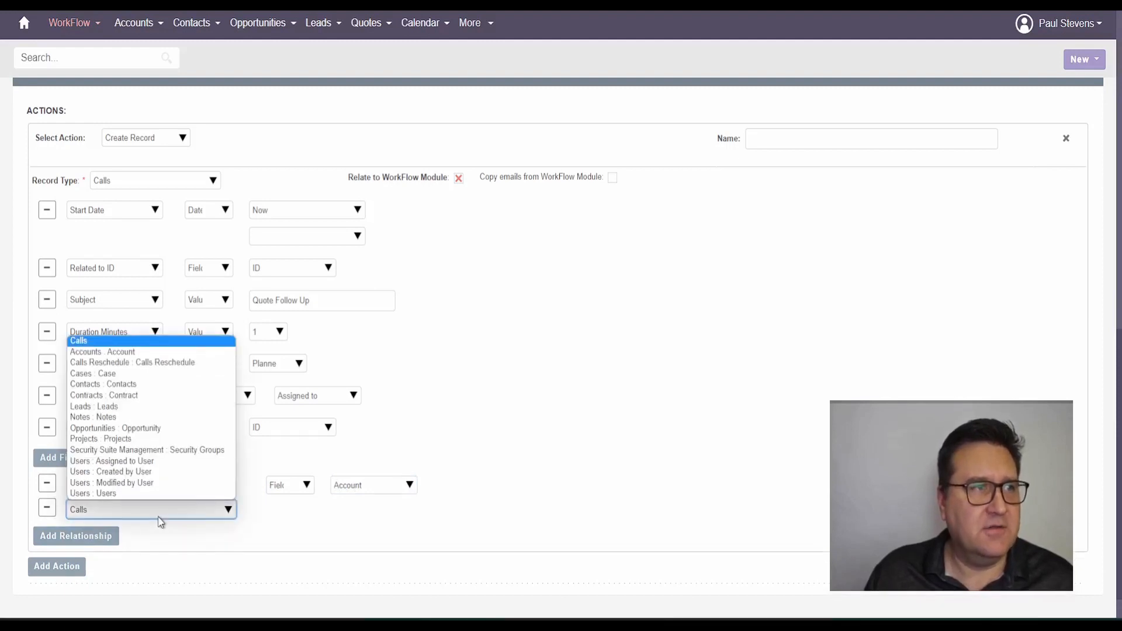
{"action": "left_click", "coordinate": [147, 389]}
{"action": "left_click", "coordinate": [291, 513]}
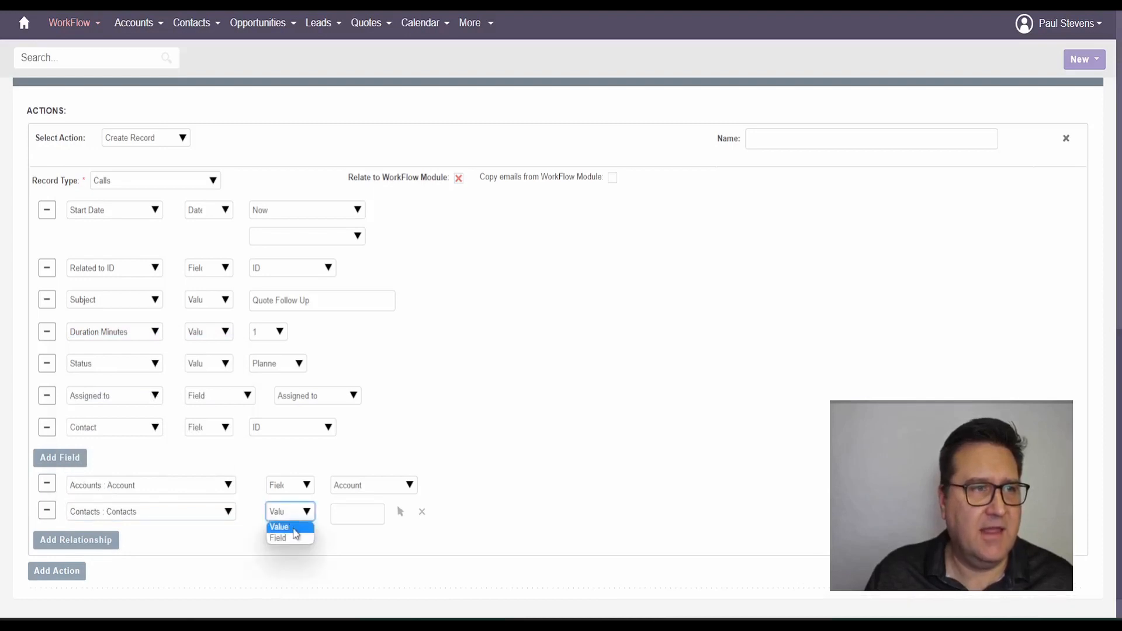
{"action": "left_click", "coordinate": [291, 538]}
{"action": "left_click", "coordinate": [397, 512]}
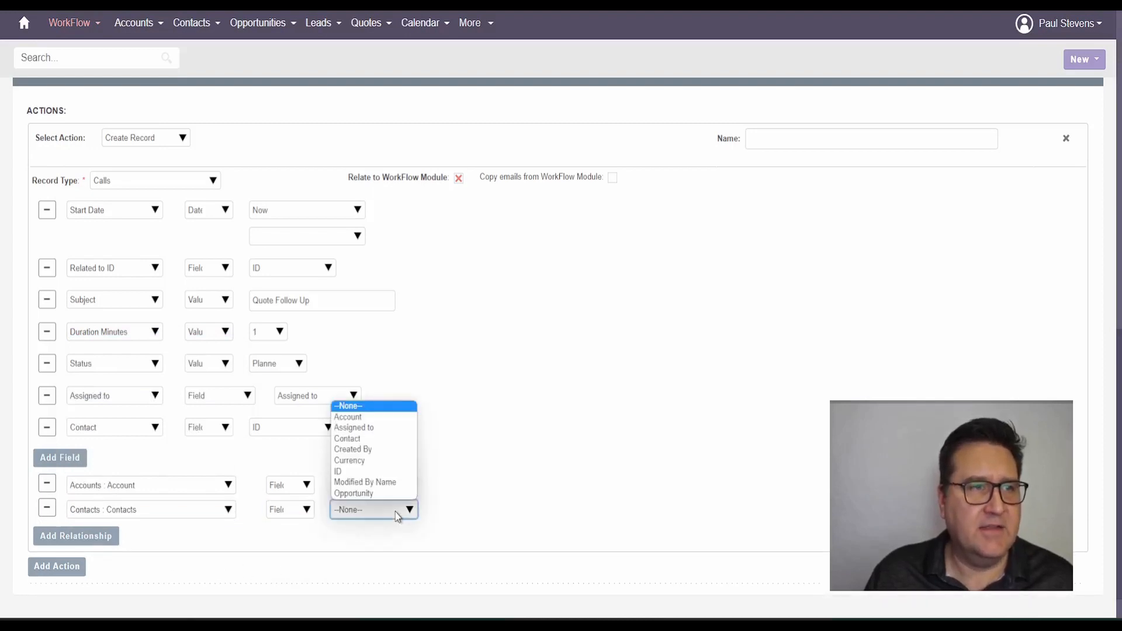
{"action": "left_click", "coordinate": [400, 439]}
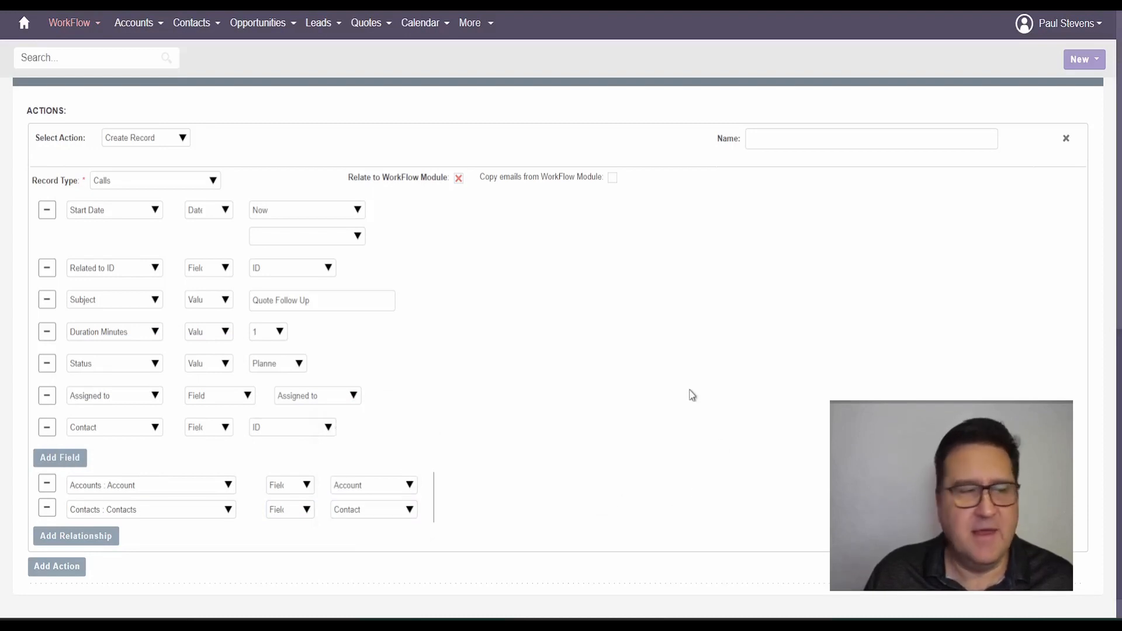
Name the create-record action "Create Follow Up Call"
{"action": "scroll", "coordinate": [689, 396], "scroll_direction": "down", "scroll_amount": 1}
{"action": "scroll", "coordinate": [689, 396], "scroll_direction": "up", "scroll_amount": 3}
{"action": "left_click", "coordinate": [798, 236]}
{"action": "type", "text": "Create Follow"}
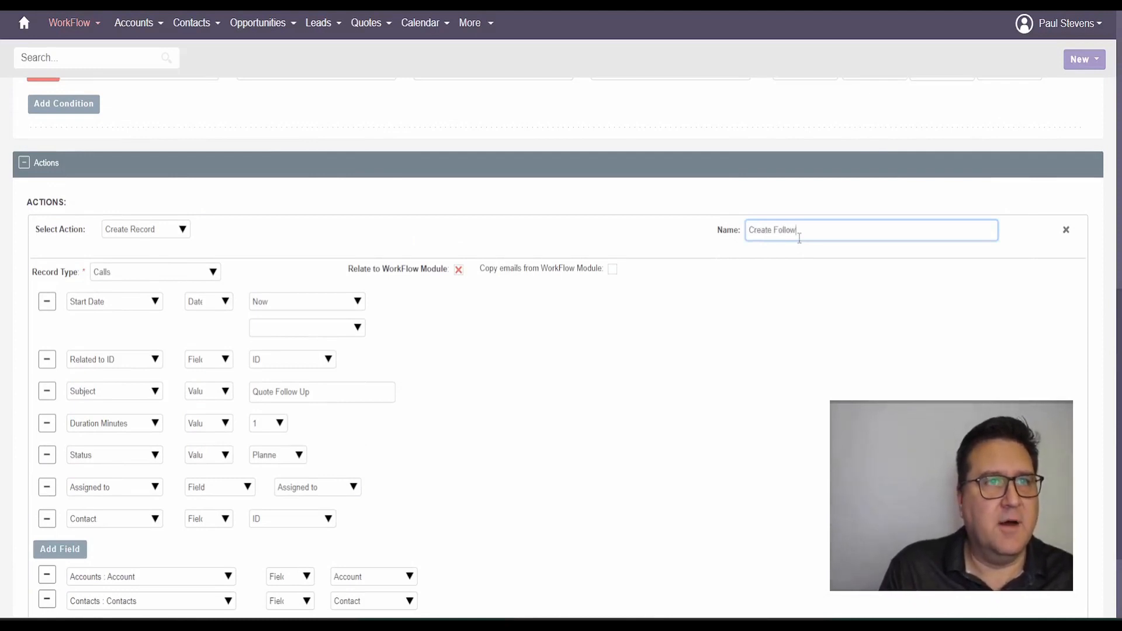
{"action": "type", "text": " Up CAl"}
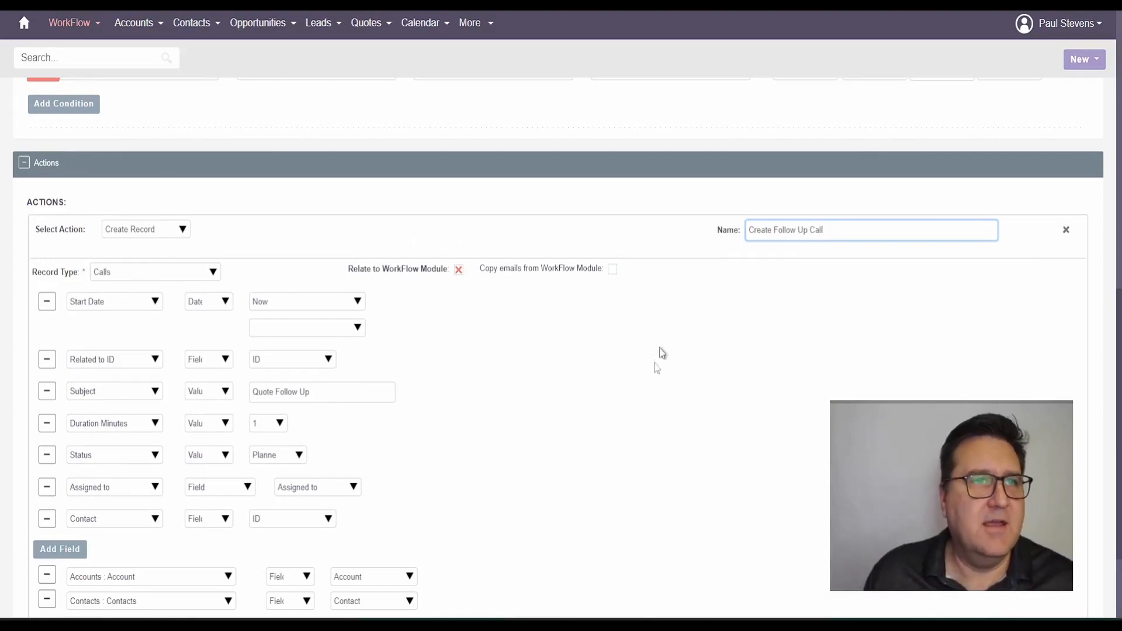
Review the new workflow's basic settings, its quote conditions and the fields of the call-creating action
{"action": "scroll", "coordinate": [611, 303], "scroll_direction": "down", "scroll_amount": 2}
{"action": "scroll", "coordinate": [325, 395], "scroll_direction": "up", "scroll_amount": 11}
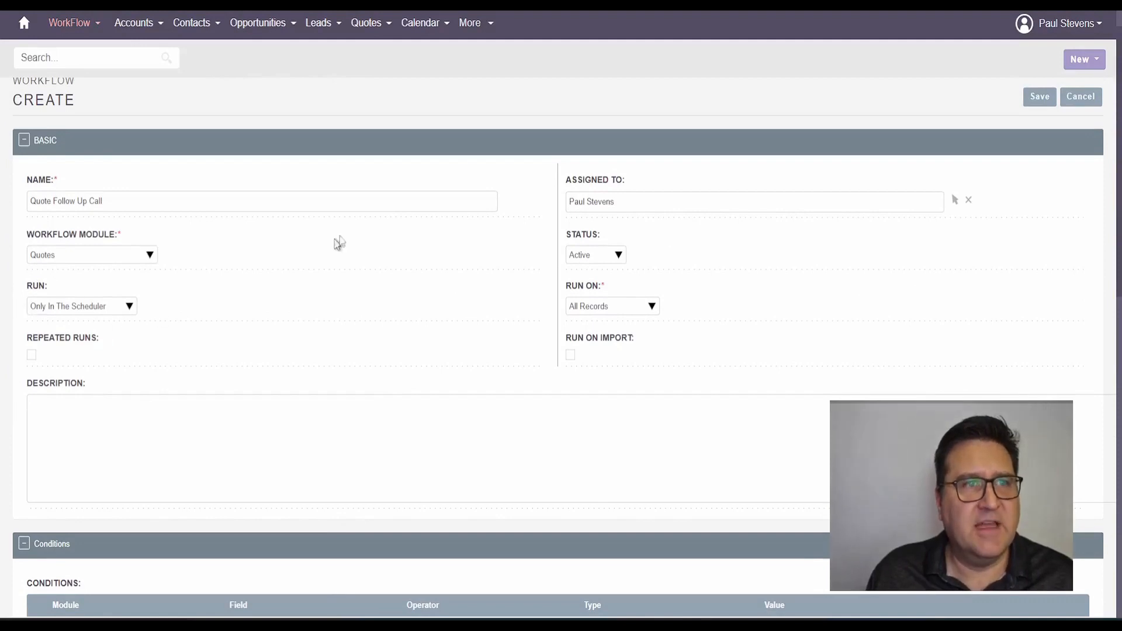
{"action": "scroll", "coordinate": [733, 326], "scroll_direction": "down", "scroll_amount": 5}
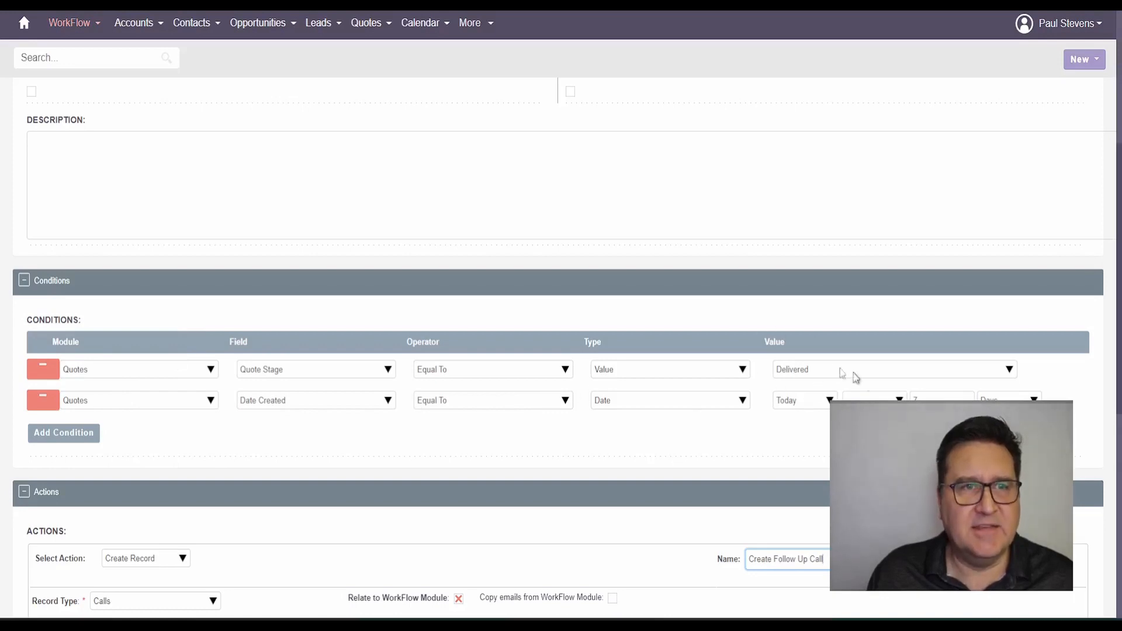
{"action": "scroll", "coordinate": [718, 403], "scroll_direction": "down", "scroll_amount": 2}
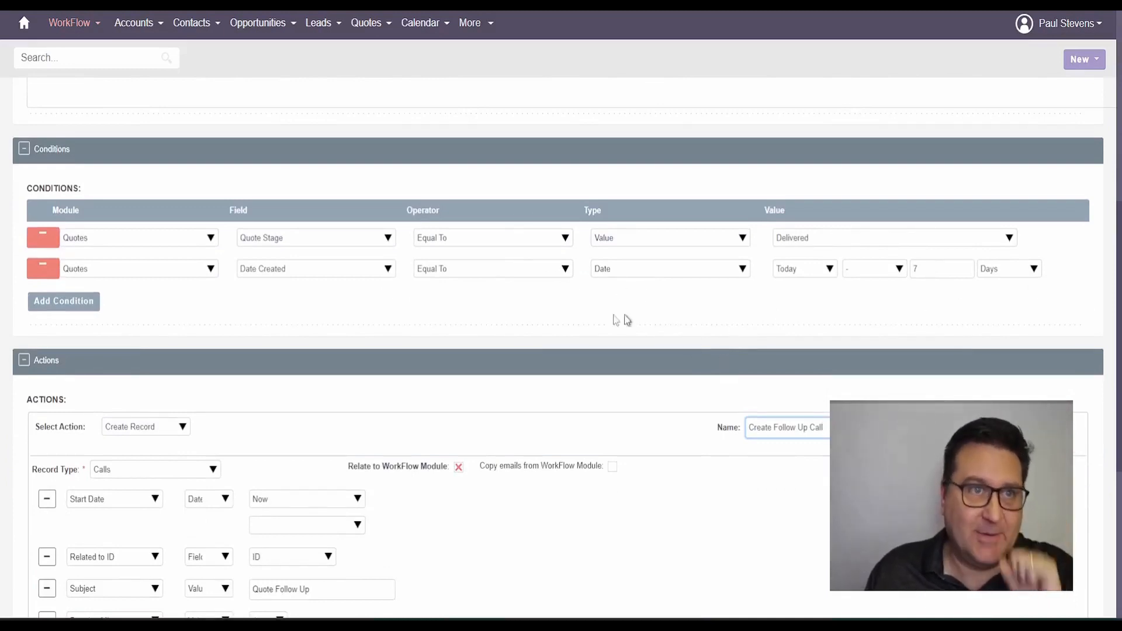
{"action": "scroll", "coordinate": [496, 278], "scroll_direction": "down", "scroll_amount": 1}
{"action": "scroll", "coordinate": [495, 278], "scroll_direction": "down", "scroll_amount": 3}
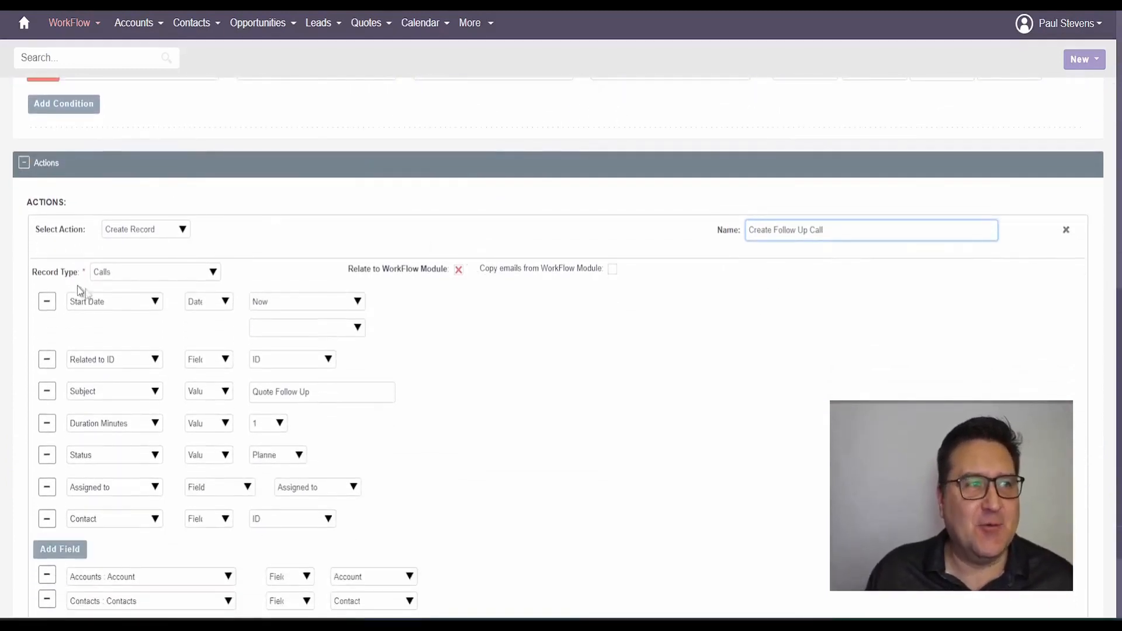
{"action": "scroll", "coordinate": [155, 211], "scroll_direction": "down", "scroll_amount": 2}
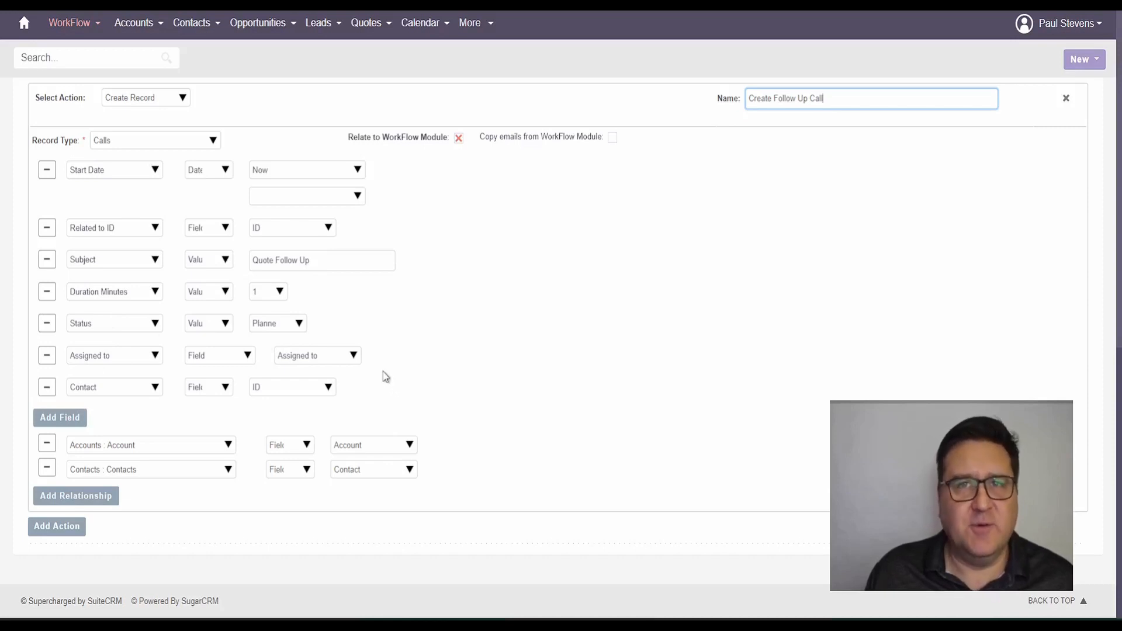
Check the source and assignment-method options for the call's Assigned to field, keeping Field and Assigned to
{"action": "left_click", "coordinate": [319, 361]}
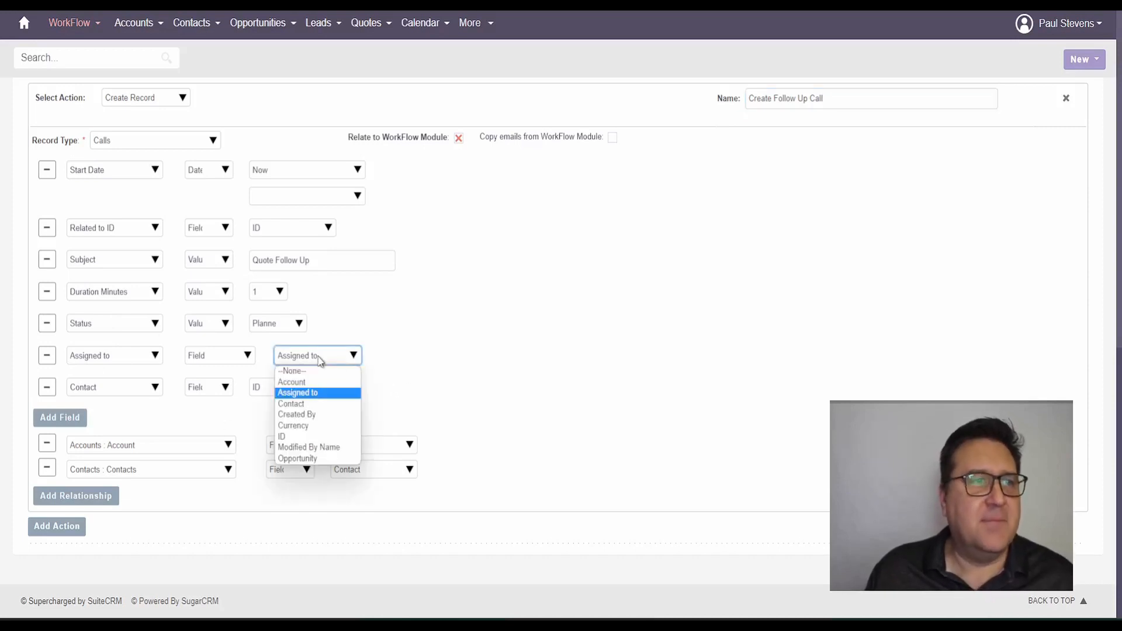
{"action": "left_click", "coordinate": [245, 357]}
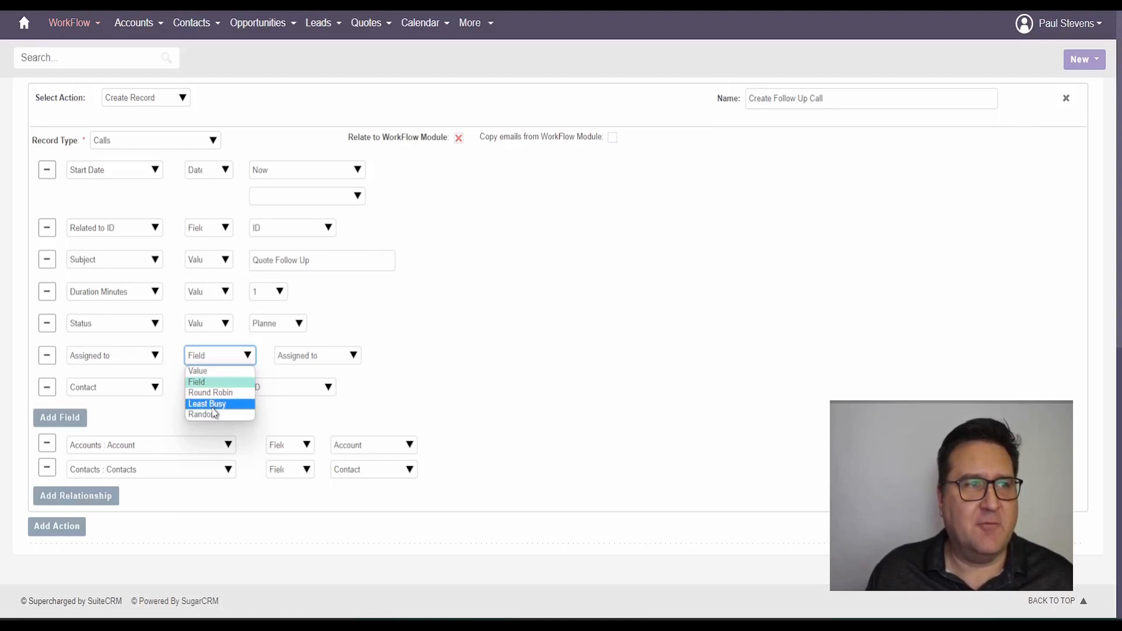
{"action": "left_click", "coordinate": [221, 387]}
{"action": "left_click", "coordinate": [334, 358]}
{"action": "left_click", "coordinate": [335, 362]}
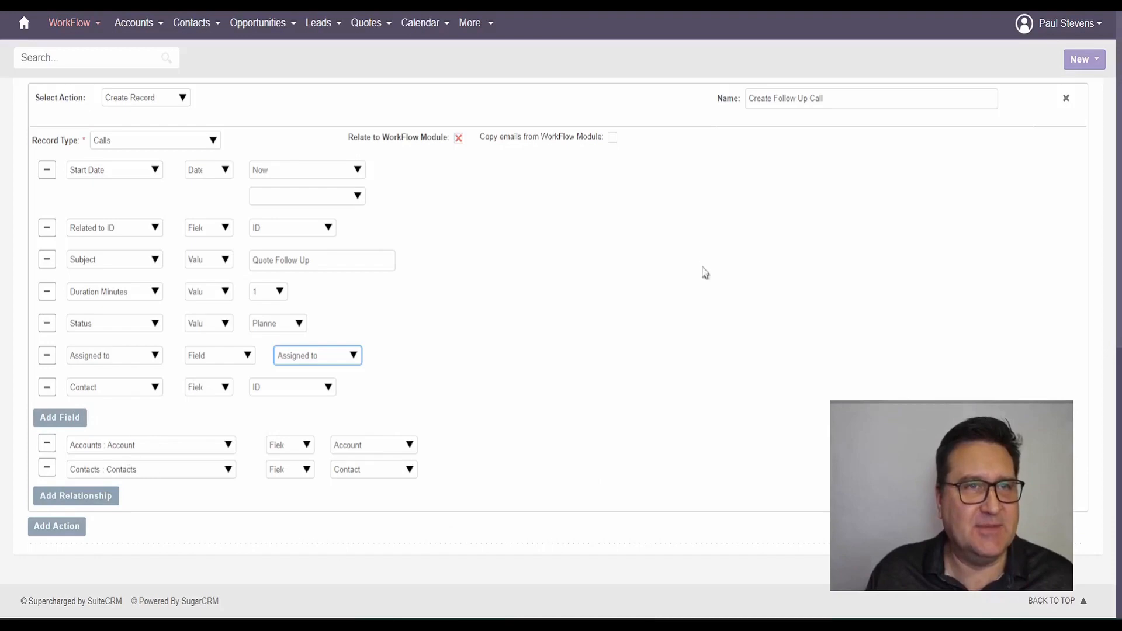
Save the Quote Follow Up Call workflow
{"action": "scroll", "coordinate": [706, 278], "scroll_direction": "up", "scroll_amount": 20}
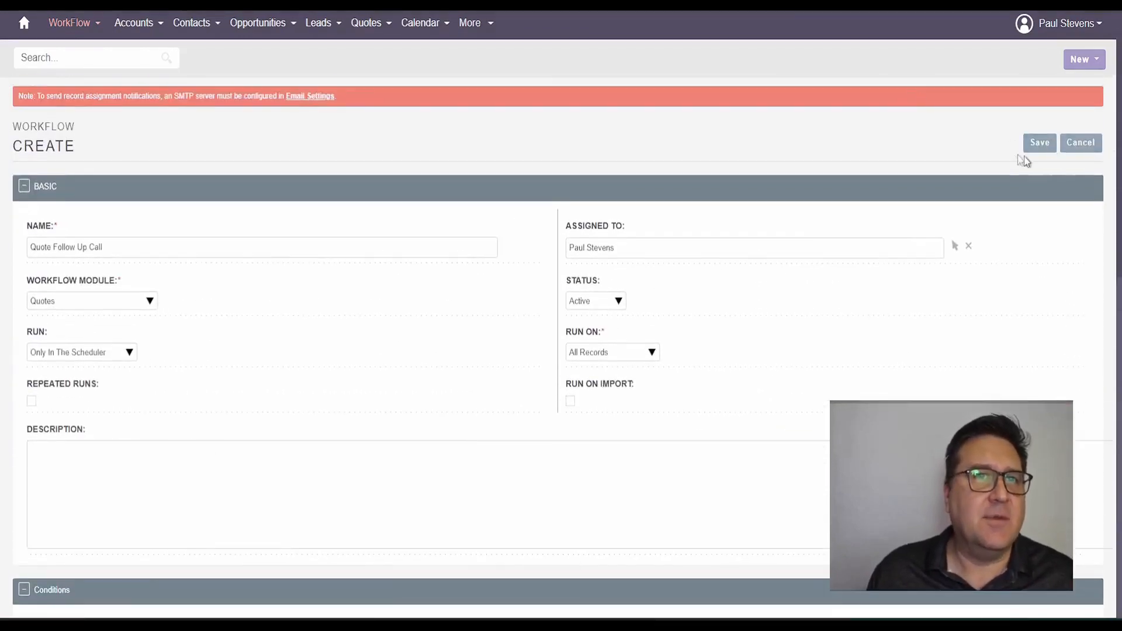
{"action": "left_click", "coordinate": [1037, 146]}
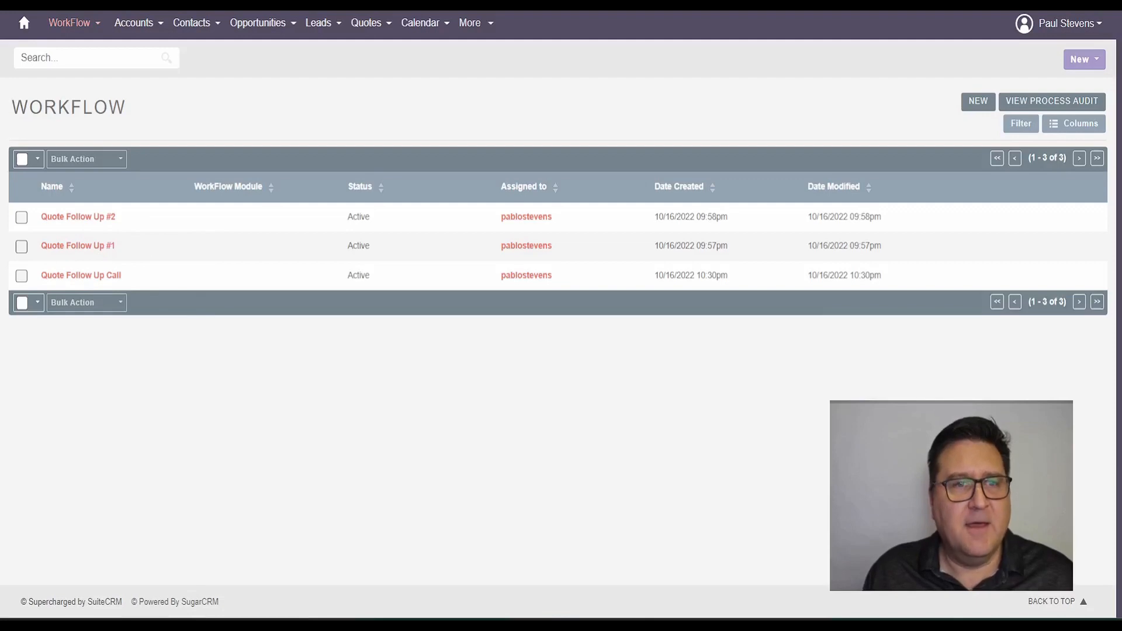
{"action": "mouse_move", "coordinate": [871, 625]}
{"action": "left_click", "coordinate": [821, 626]}
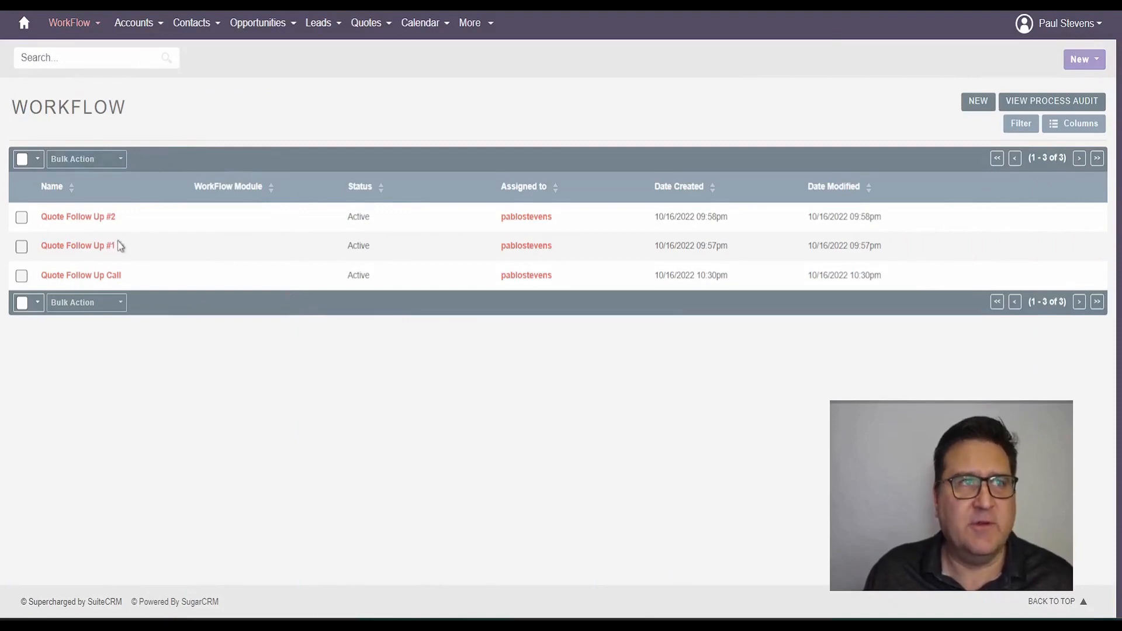
Start creating a new quote and set its quote stage to Delivered
{"action": "mouse_move", "coordinate": [368, 24]}
{"action": "left_click", "coordinate": [385, 61]}
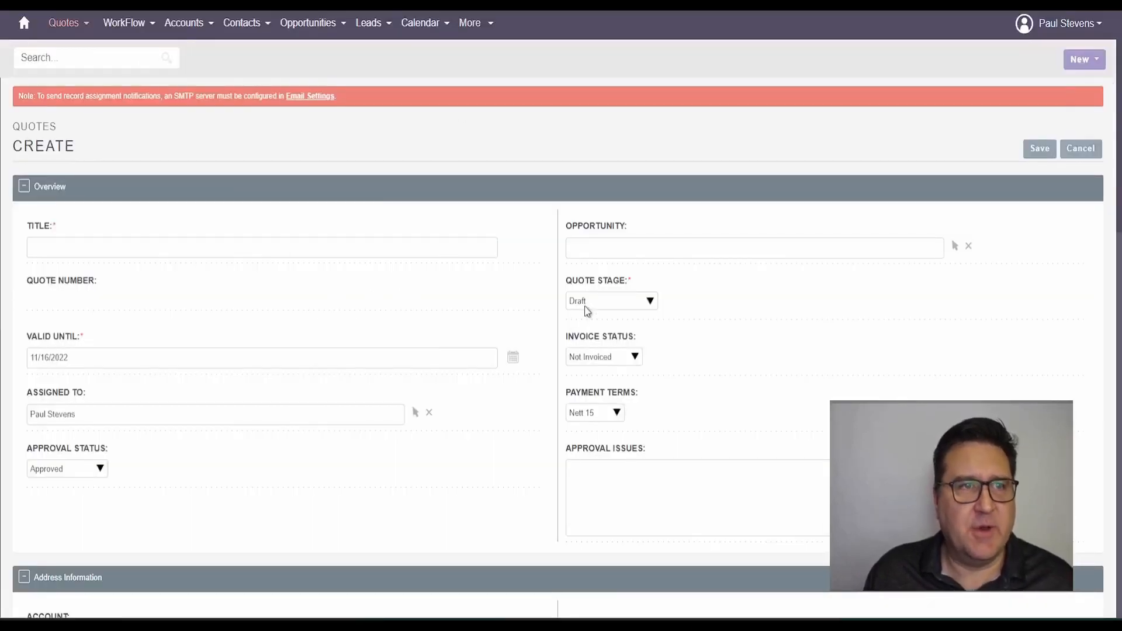
{"action": "left_click", "coordinate": [587, 302]}
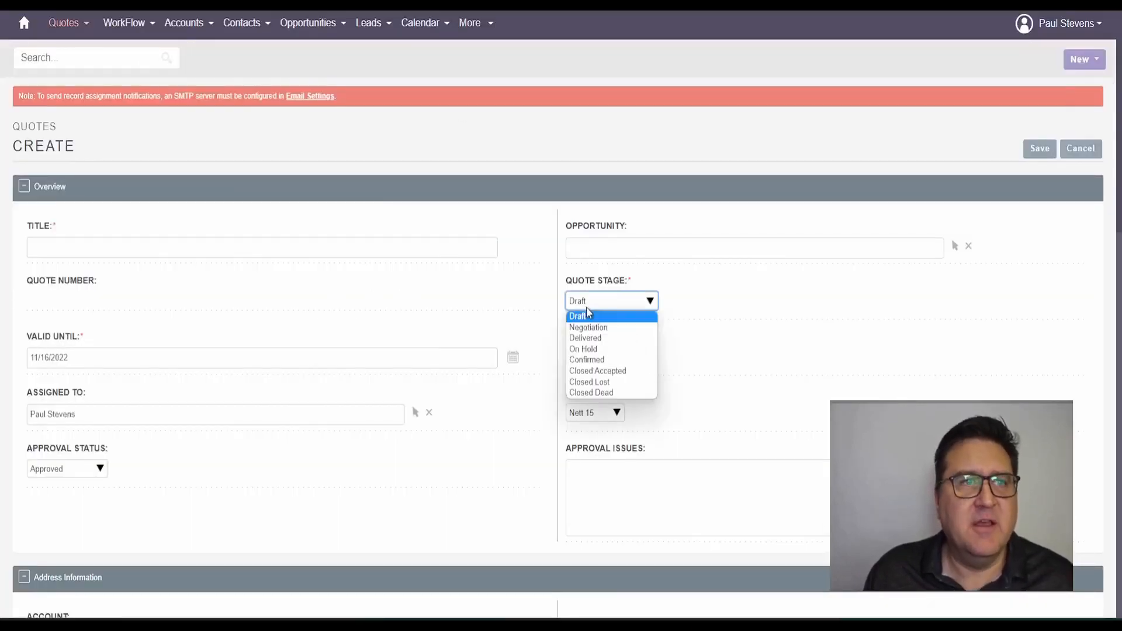
{"action": "left_click", "coordinate": [585, 337]}
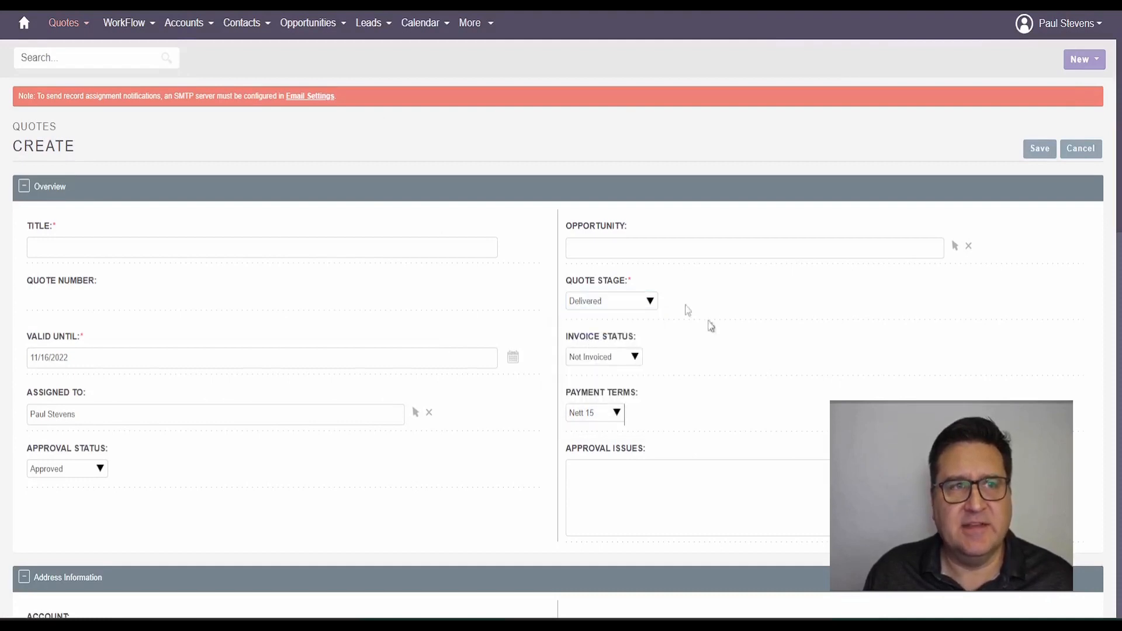
Switch the new quote's stage to Negotiation and then to Closed Lost
{"action": "left_click", "coordinate": [647, 303]}
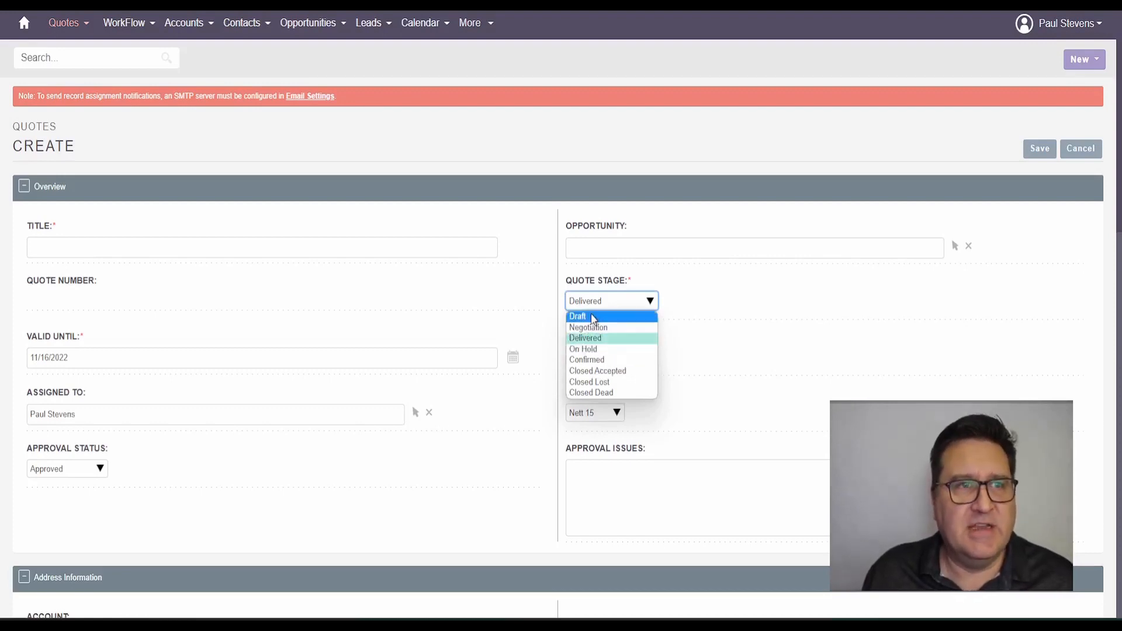
{"action": "left_click", "coordinate": [608, 330]}
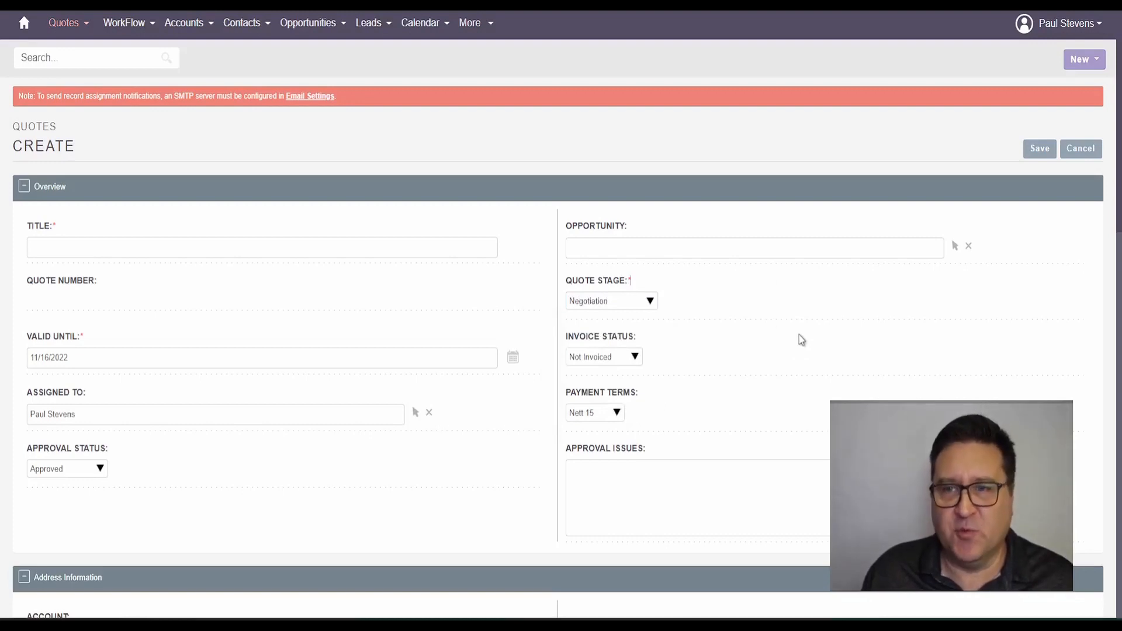
{"action": "left_click", "coordinate": [650, 304]}
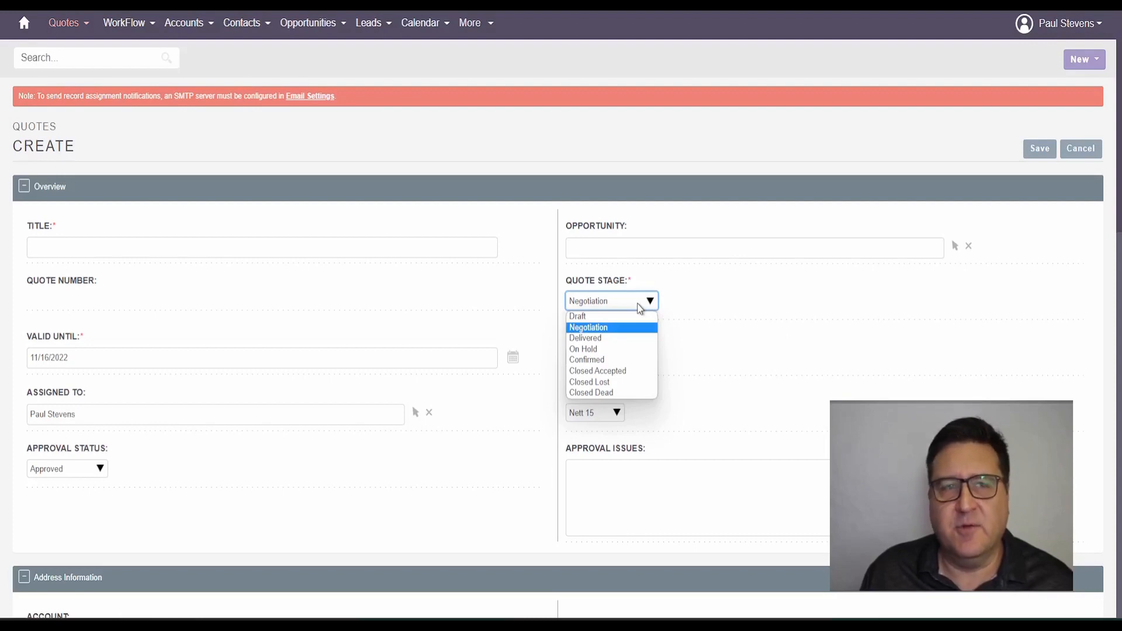
{"action": "left_click", "coordinate": [614, 382]}
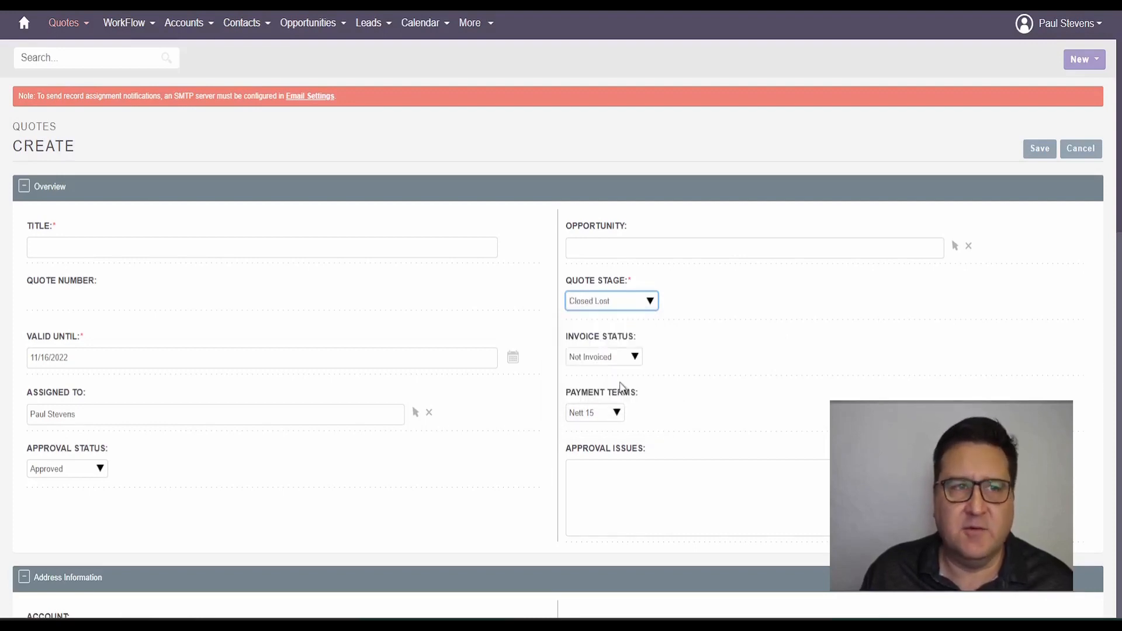
Set the new quote's stage to Closed Accepted
{"action": "left_click", "coordinate": [644, 300]}
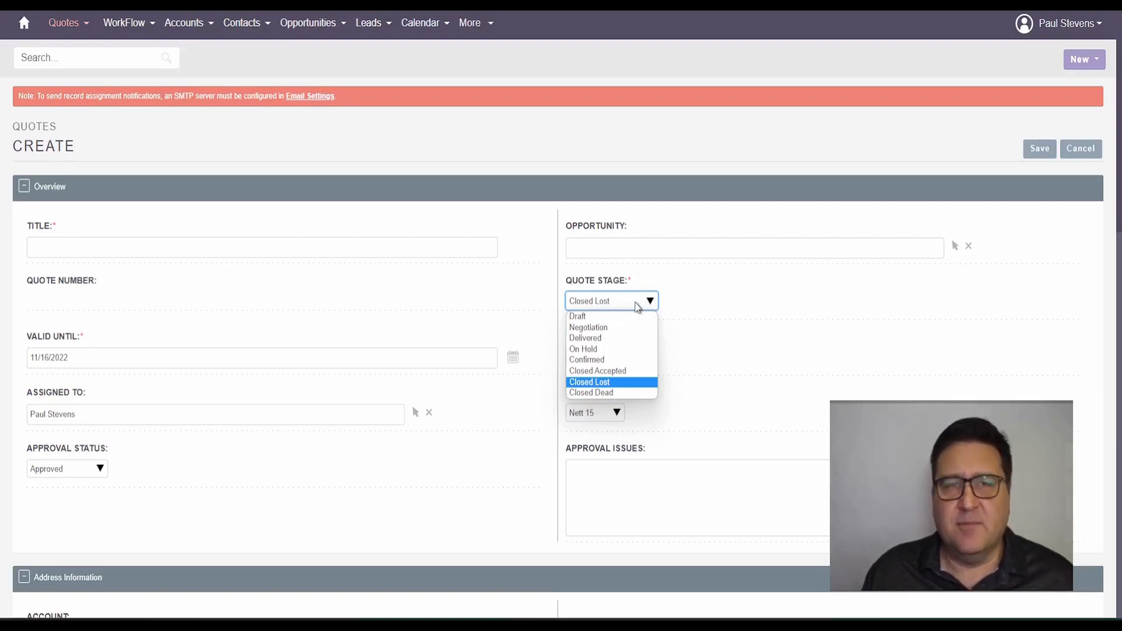
{"action": "left_click", "coordinate": [628, 372]}
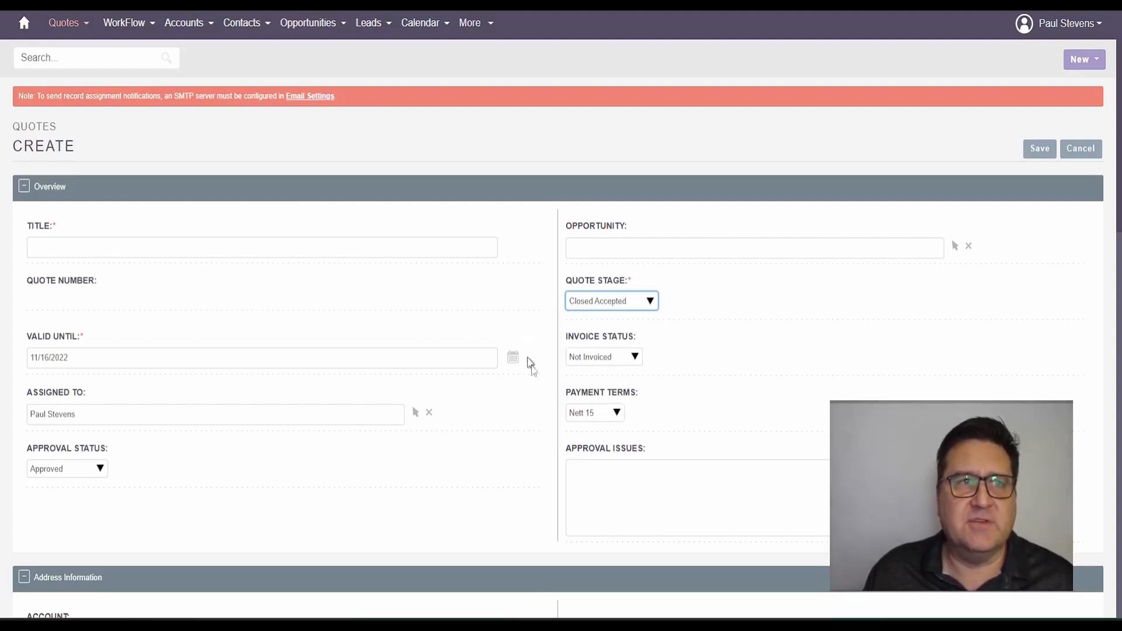
{"action": "left_click", "coordinate": [786, 306]}
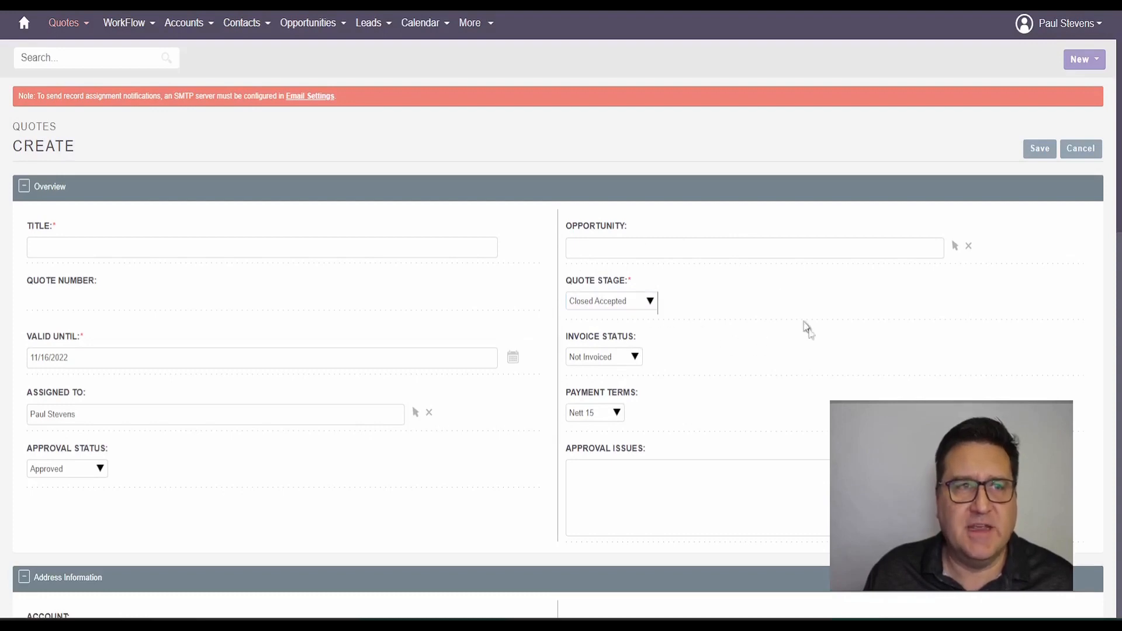